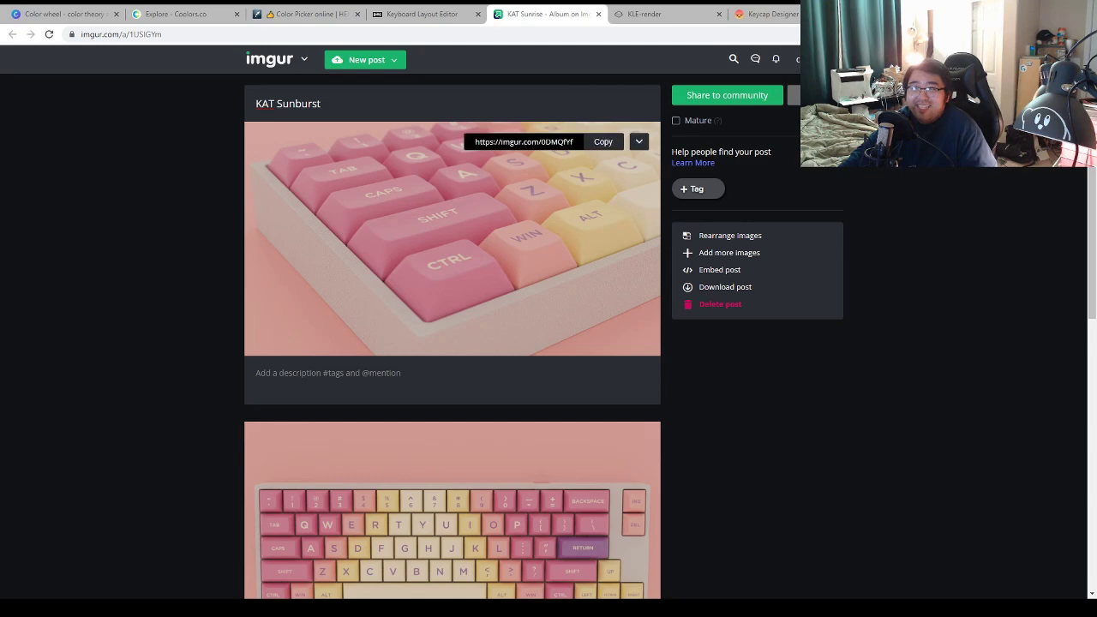
- Enlarge the close-up, 65% and full-size keyboard renders in the KAT Sunburst album to examine the colorway
left_click(557, 347)
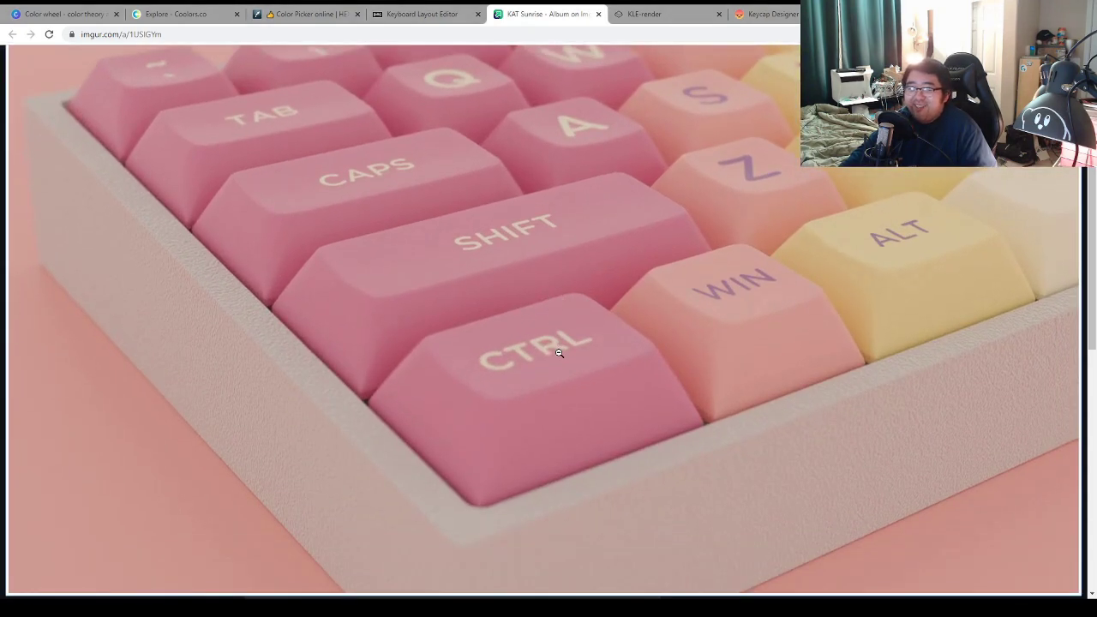
left_click(559, 353)
left_click(510, 452)
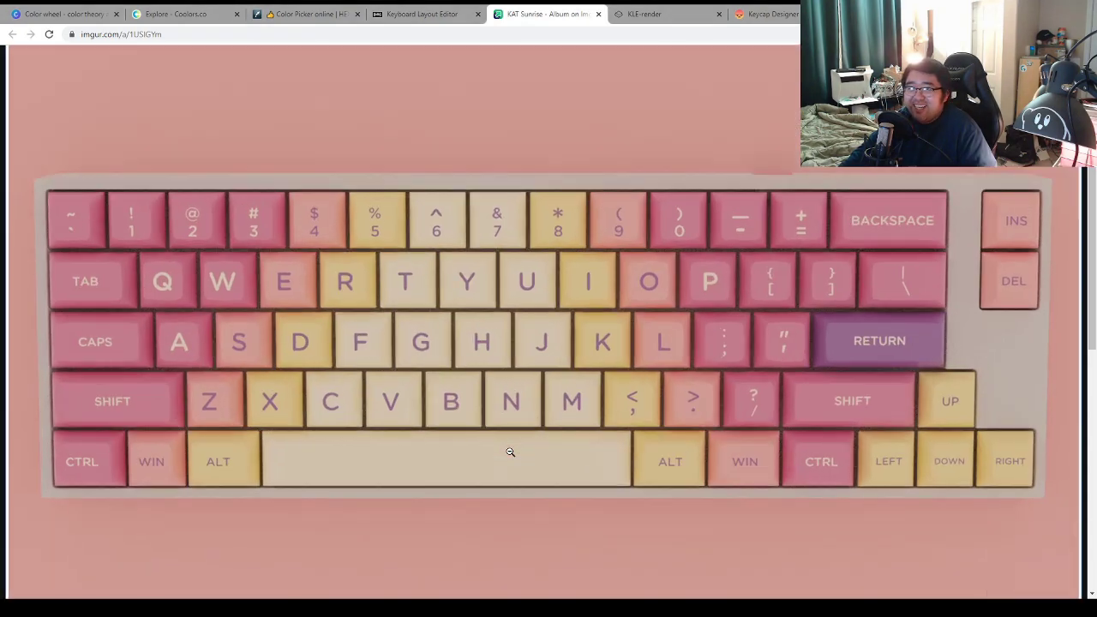
left_click(510, 452)
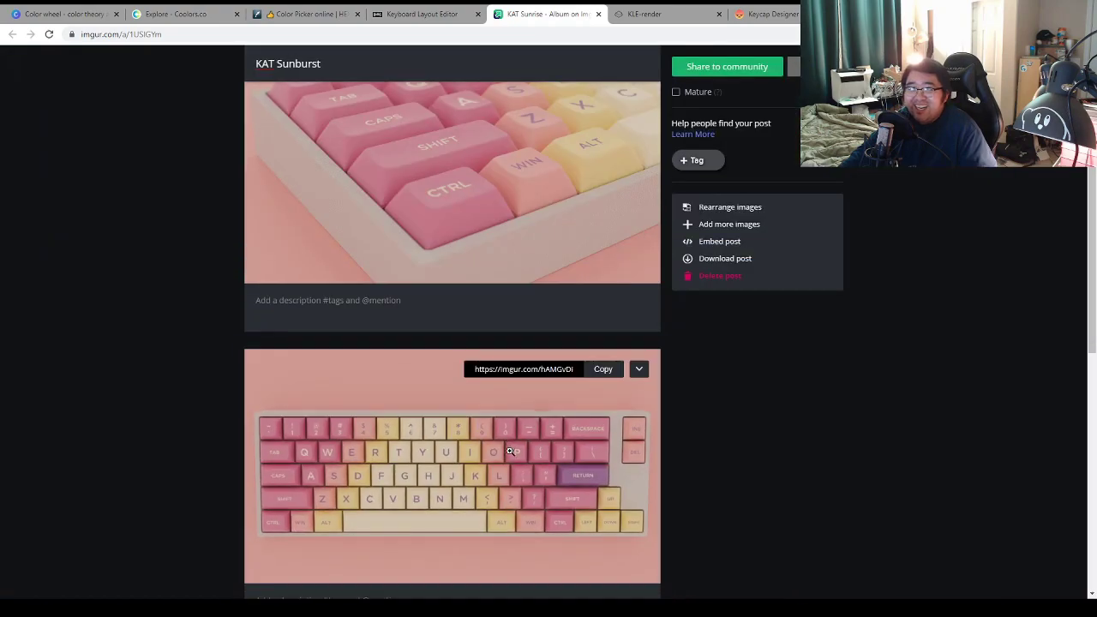
scroll(518, 480, "down", 3)
left_click(523, 501)
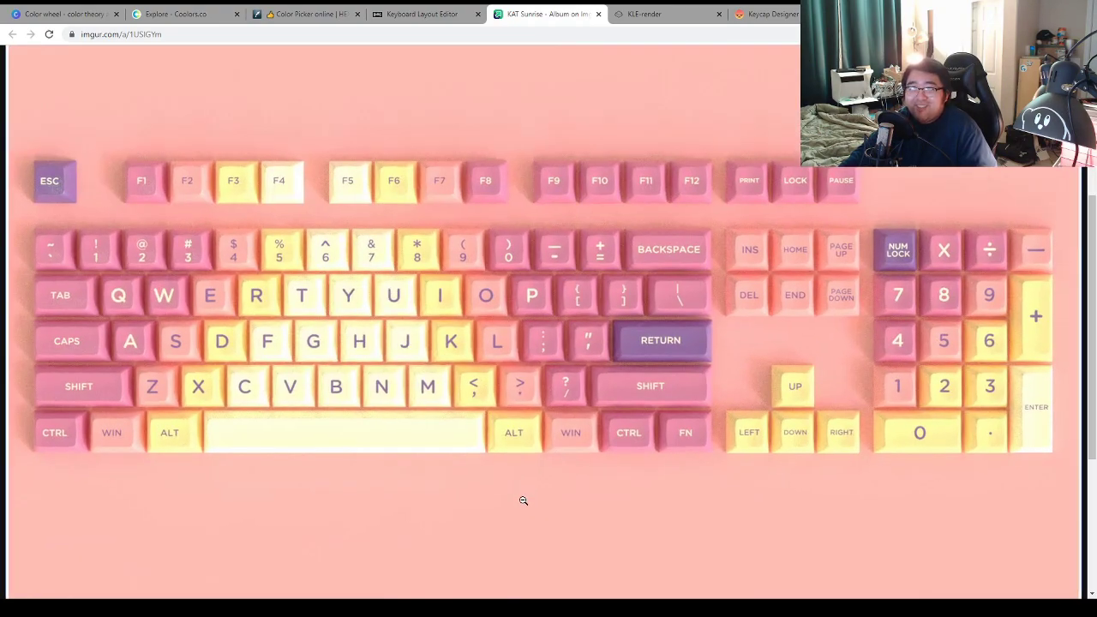
left_click(523, 500)
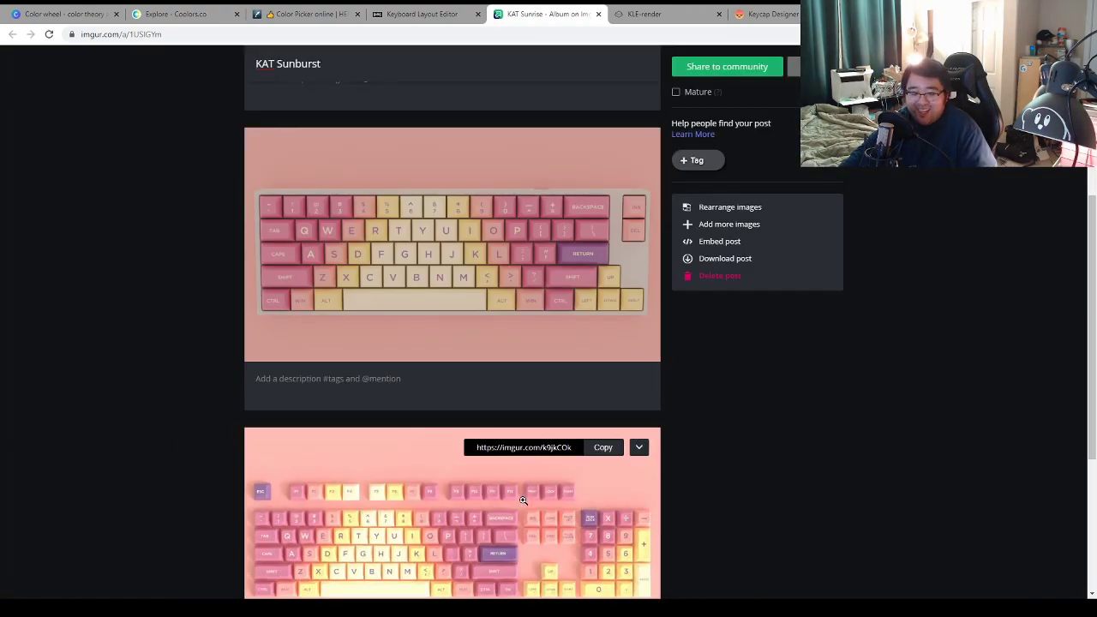
scroll(523, 490, "up", 1)
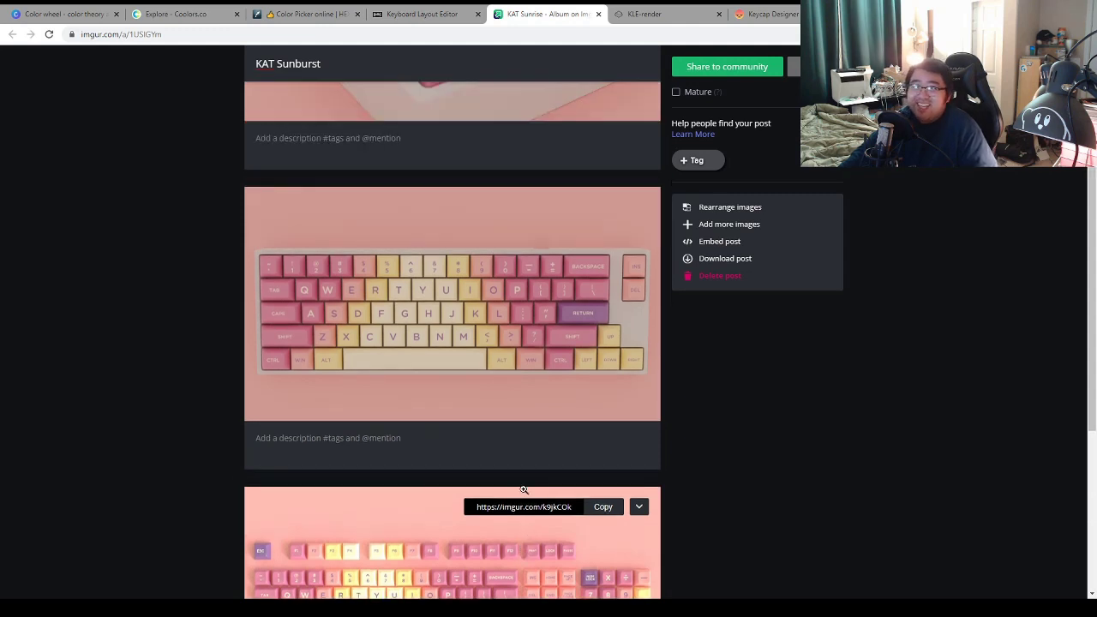
scroll(524, 490, "up", 3)
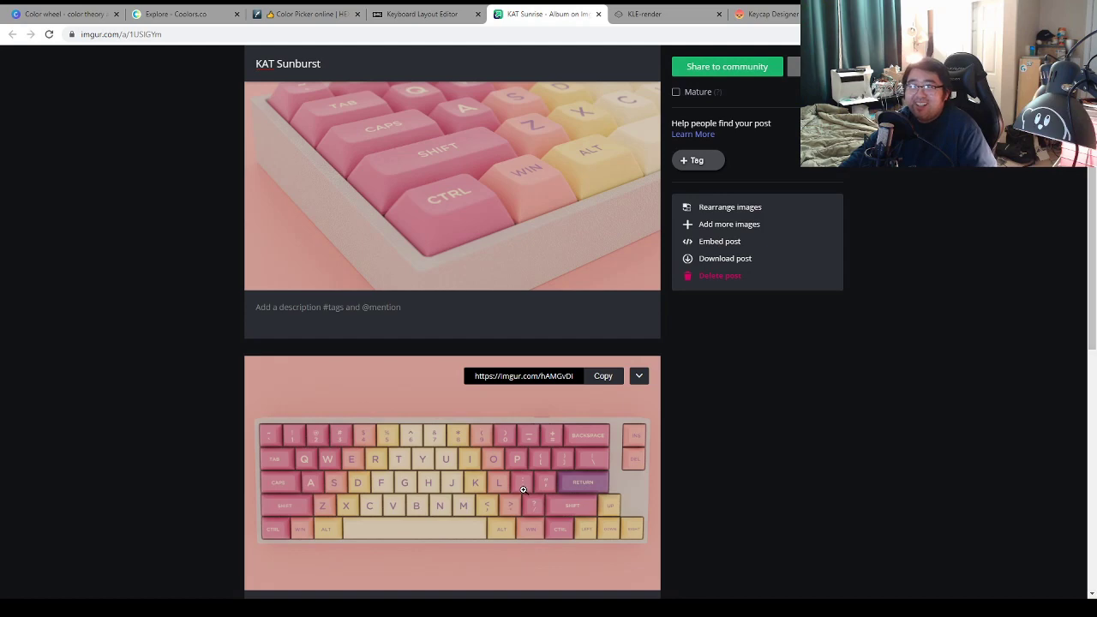
scroll(523, 489, "up", 1)
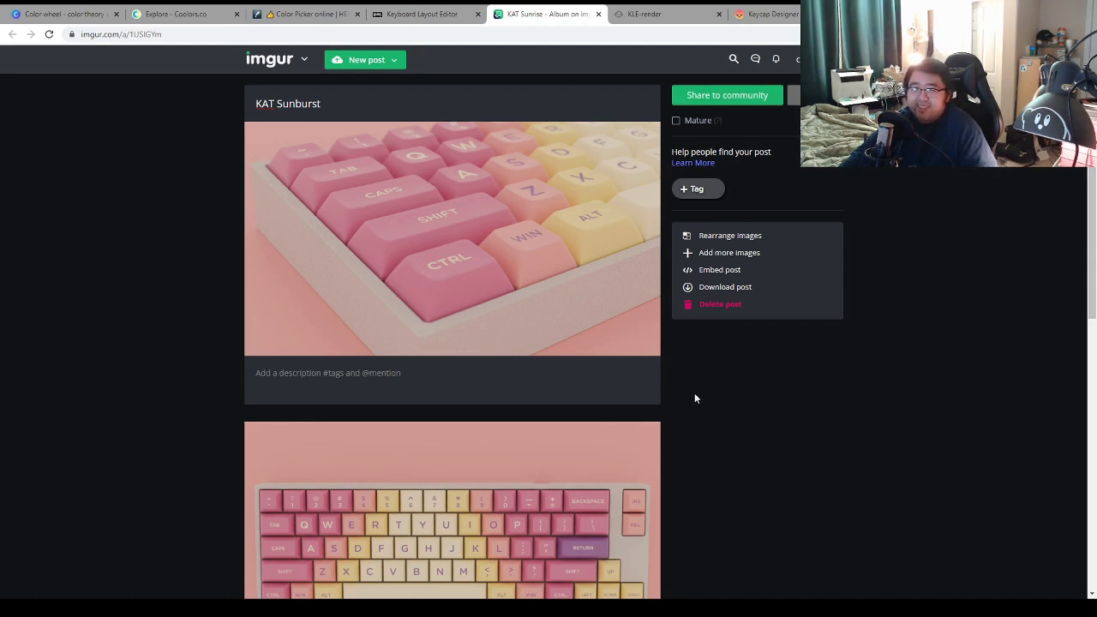
- Compare the top-down 65% render with the close-up corner render in the KAT Sunburst album
scroll(770, 480, "down", 2)
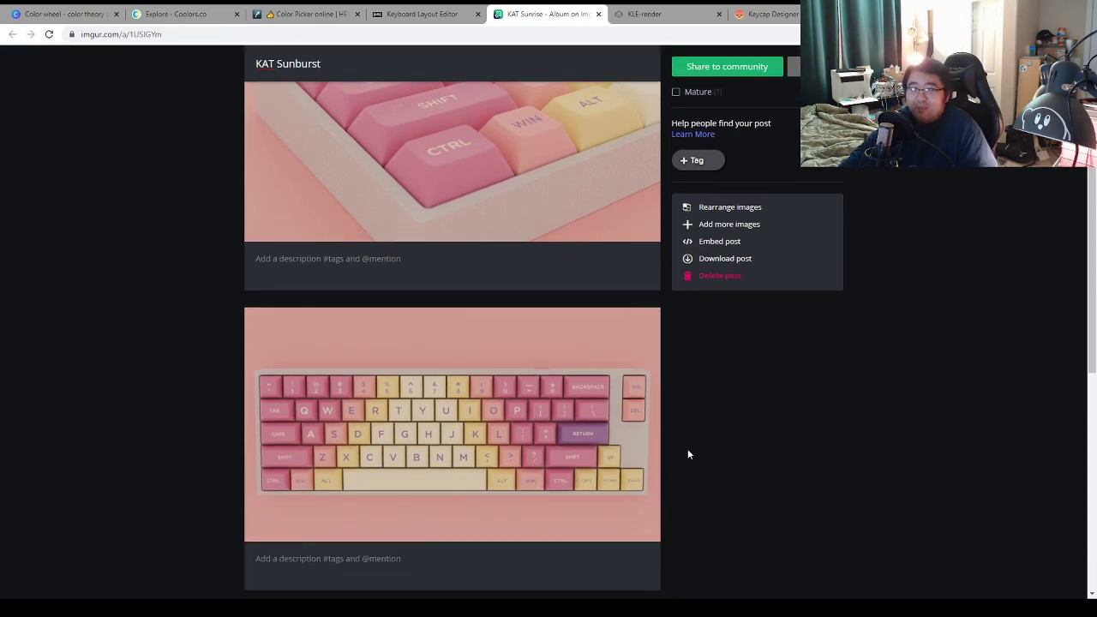
left_click(592, 341)
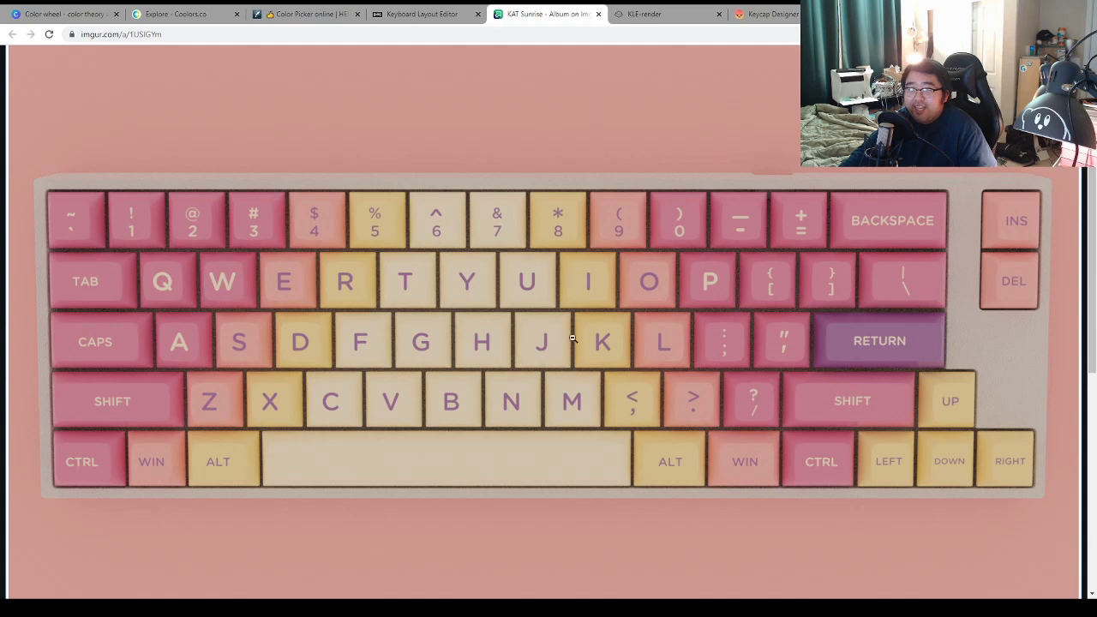
left_click(542, 522)
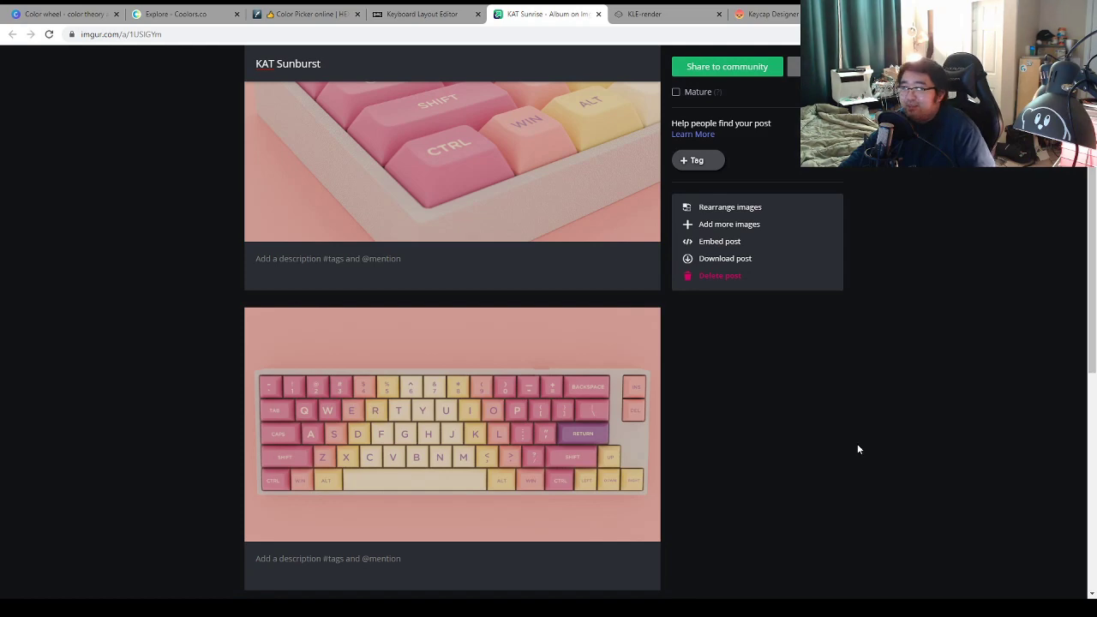
scroll(652, 454, "up", 2)
left_click(492, 266)
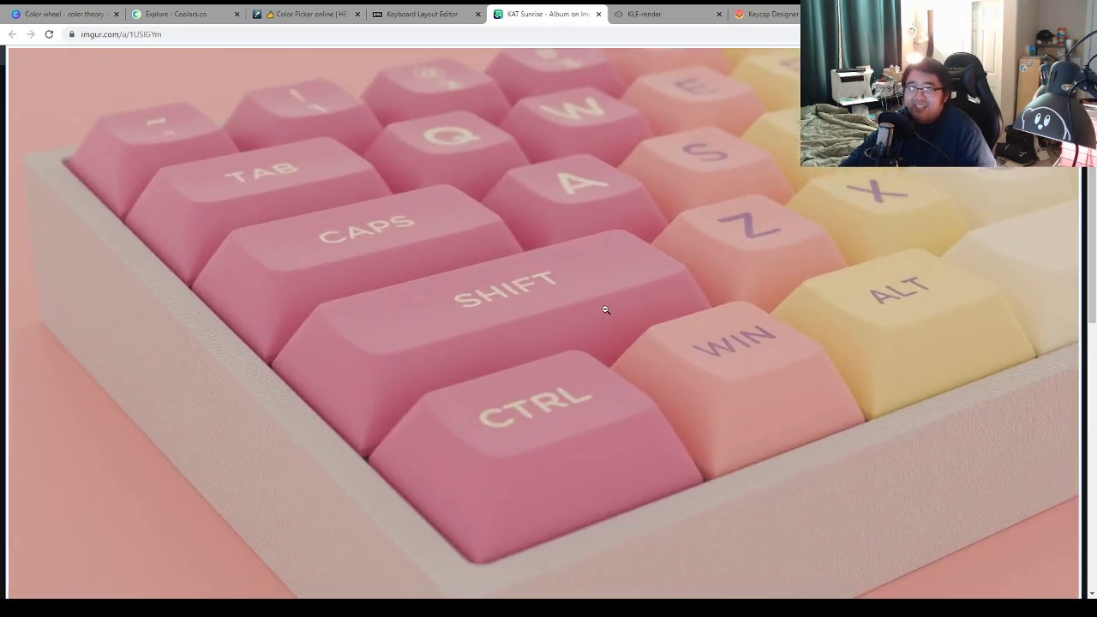
left_click(604, 306)
scroll(521, 363, "down", 2)
left_click(521, 363)
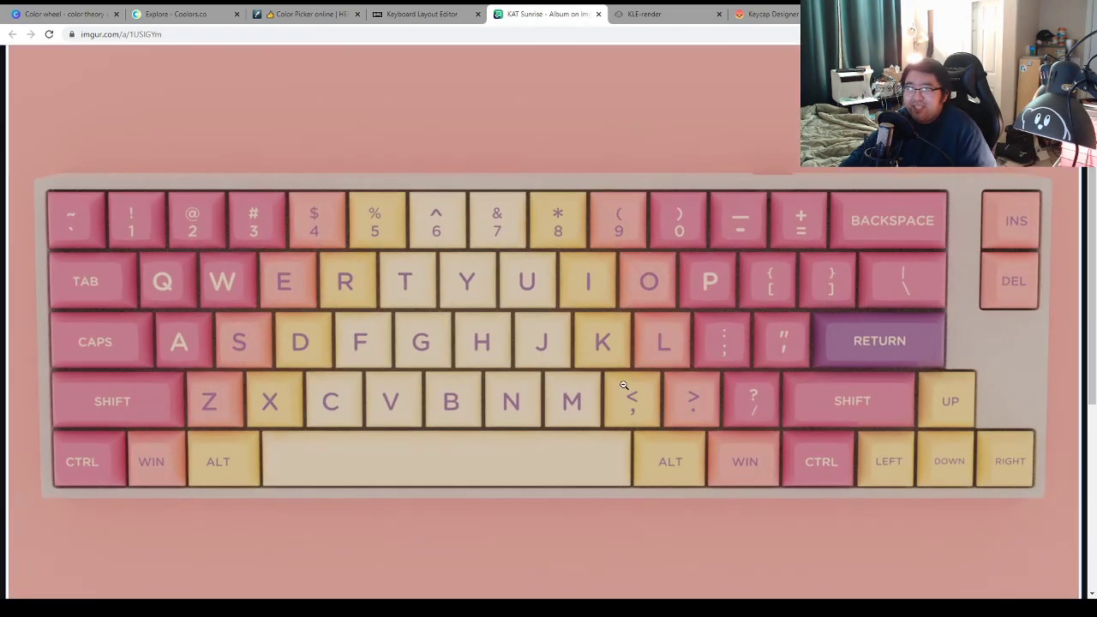
left_click(521, 363)
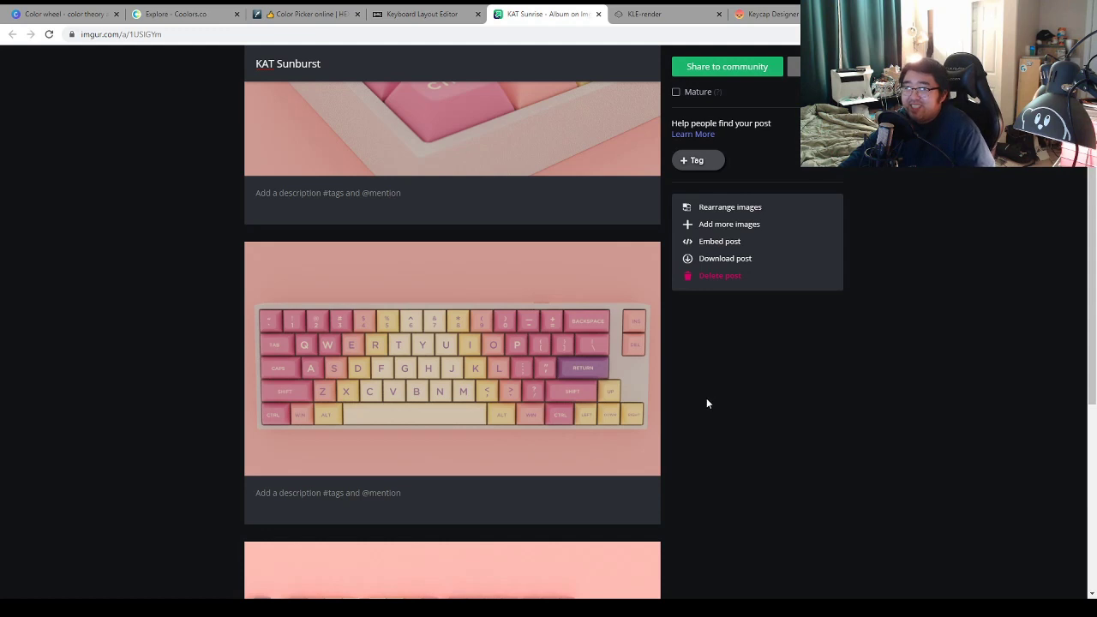
- Review Canva's color wheel and the Coolors palette browser as sources for color combinations
mouse_move(551, 388)
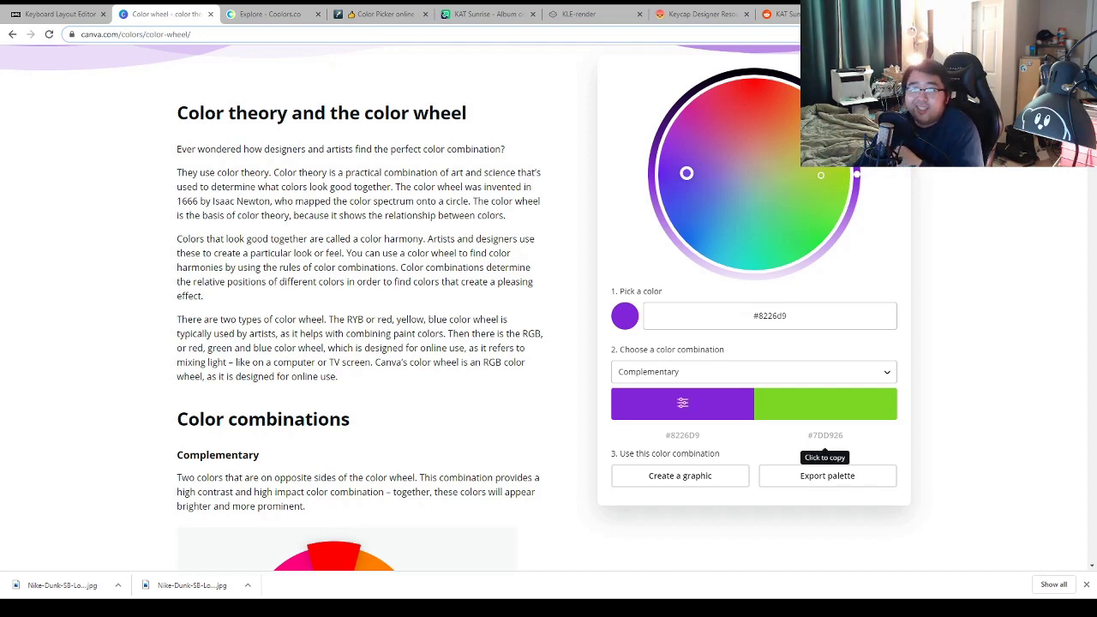
scroll(825, 420, "up", 3)
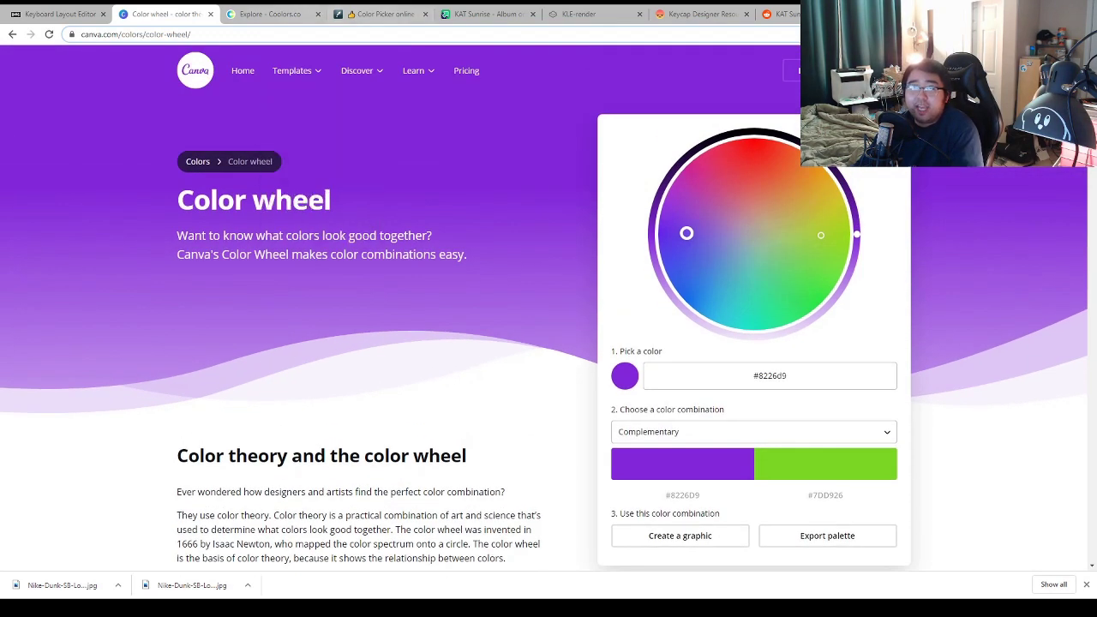
left_click(272, 14)
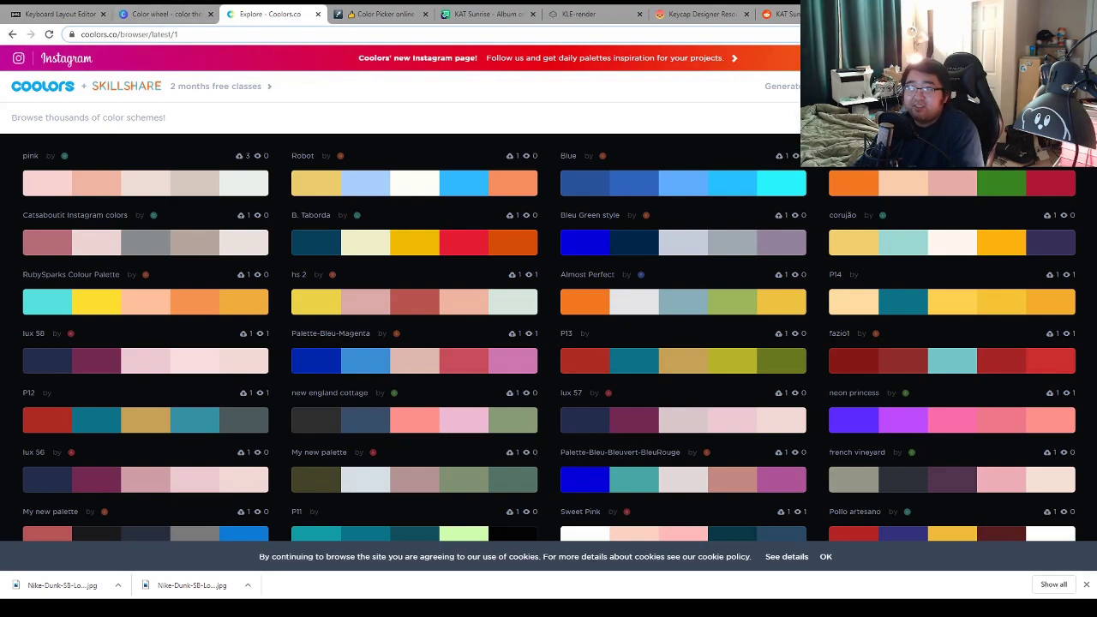
- Examine the Google image results for "purple pigeon nike sb" and the Nike Dunk SB Low Purple Pigeon photo as color inspiration
left_click(918, 14)
scroll(446, 178, "up", 1)
scroll(446, 179, "up", 5)
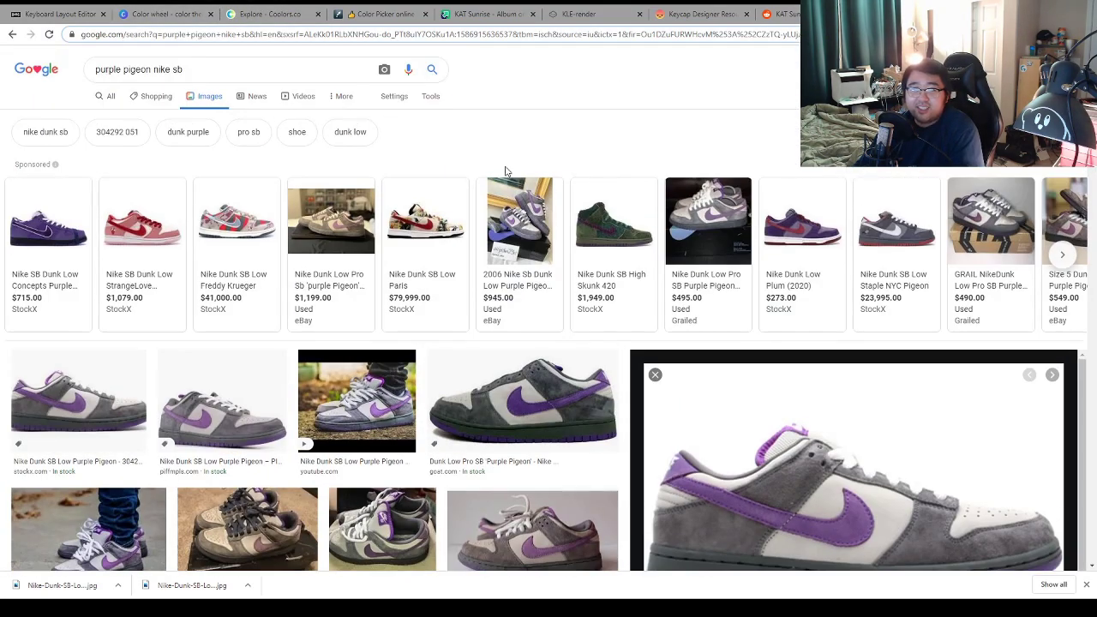
scroll(501, 166, "down", 3)
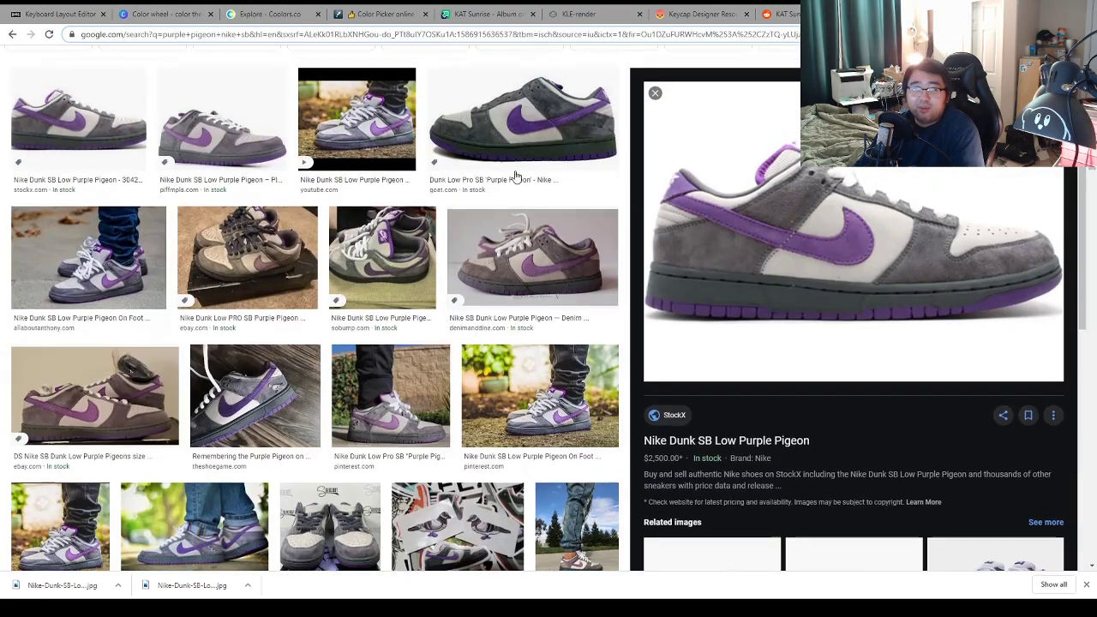
left_click(773, 221)
left_click(961, 13)
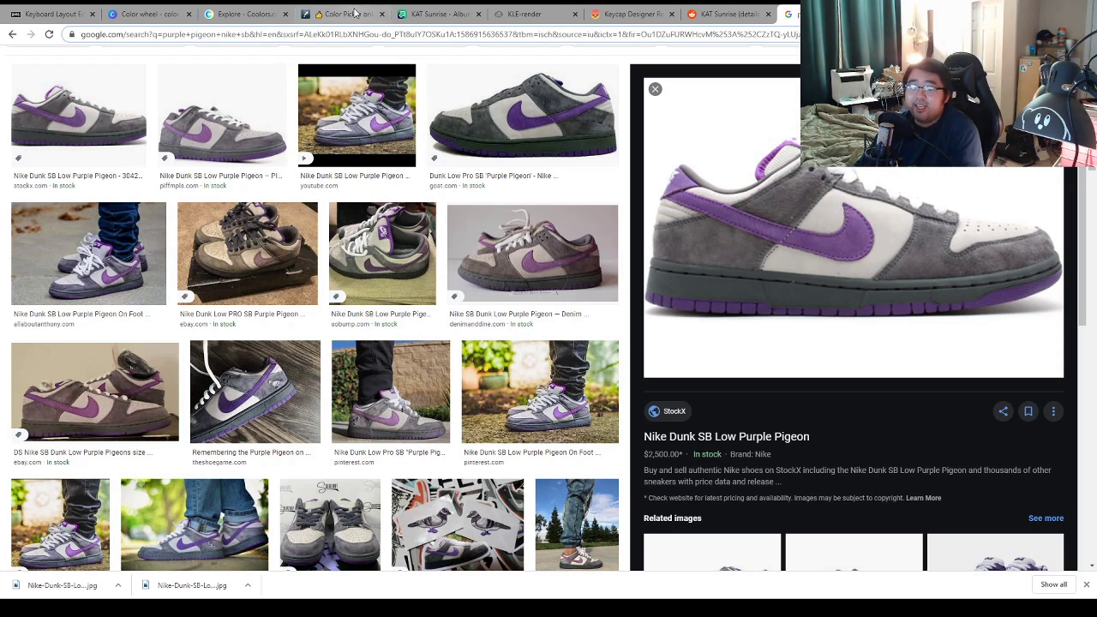
- Switch to imagecolorpicker.com and examine the color picker and palette for the purple and grey shoe photo
left_click(354, 10)
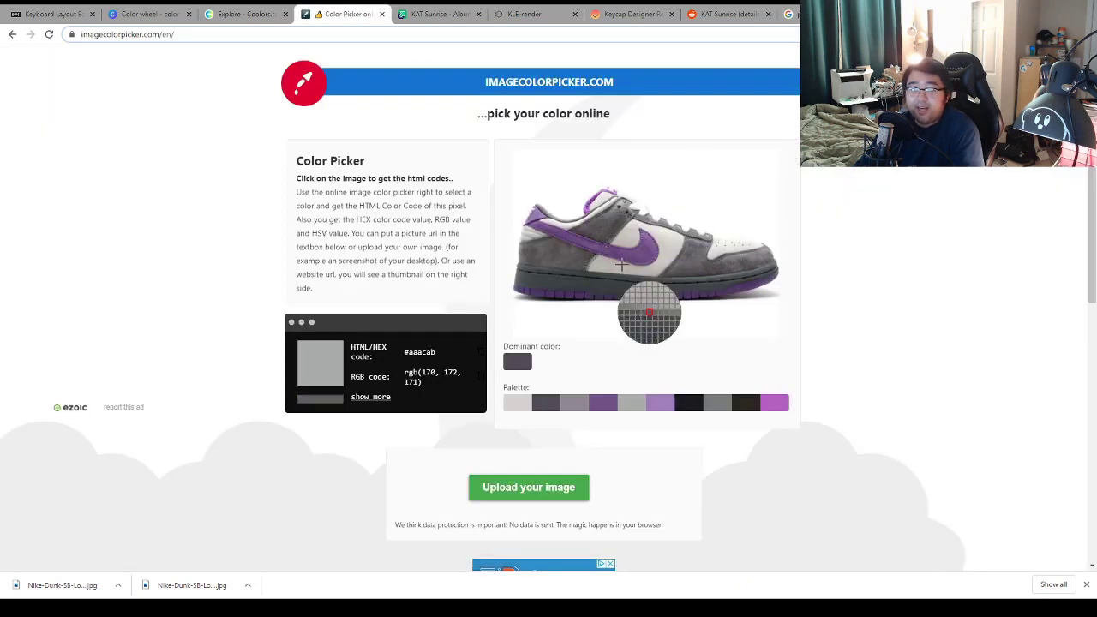
left_click_drag(84, 34, 161, 34)
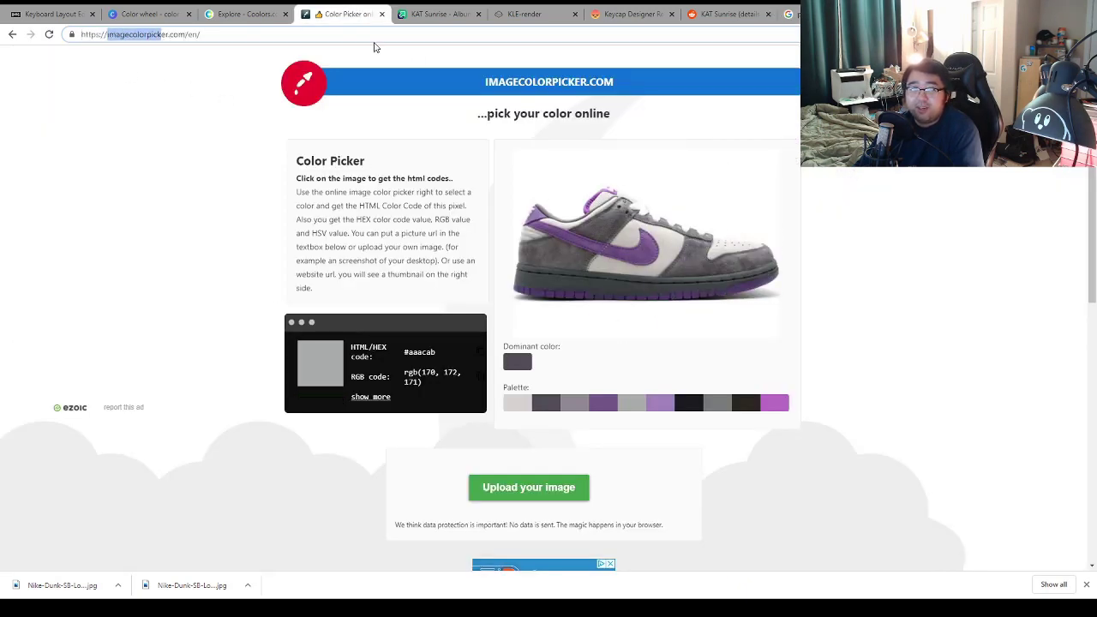
scroll(631, 250, "down", 3)
scroll(631, 249, "up", 3)
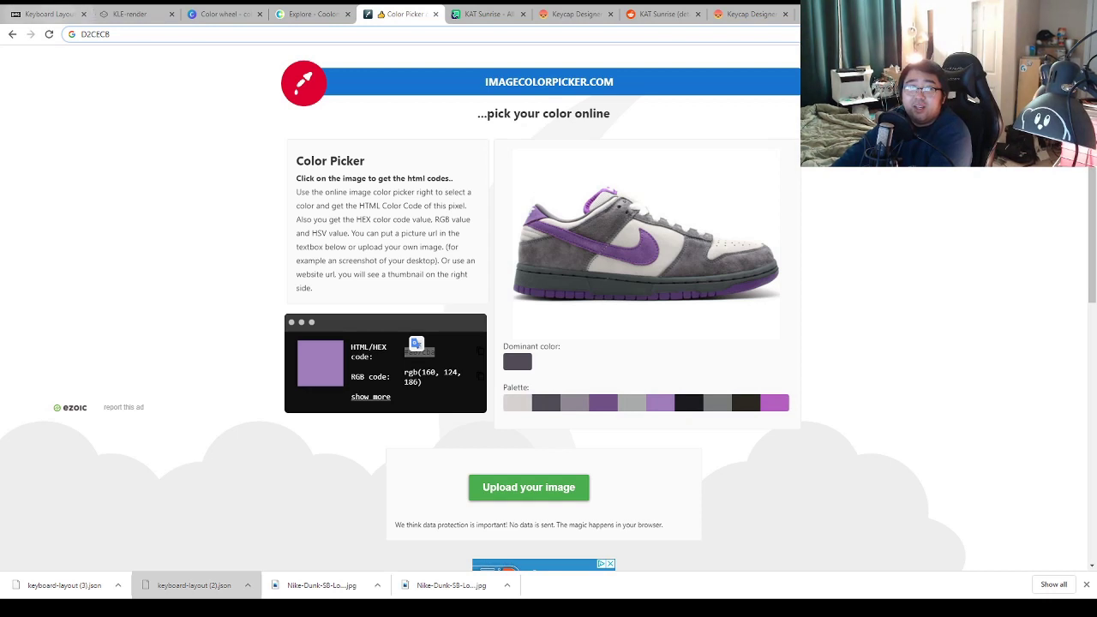
- Switch to Keyboard Layout Editor and load the Leopold FC660m preset layout
left_click(53, 12)
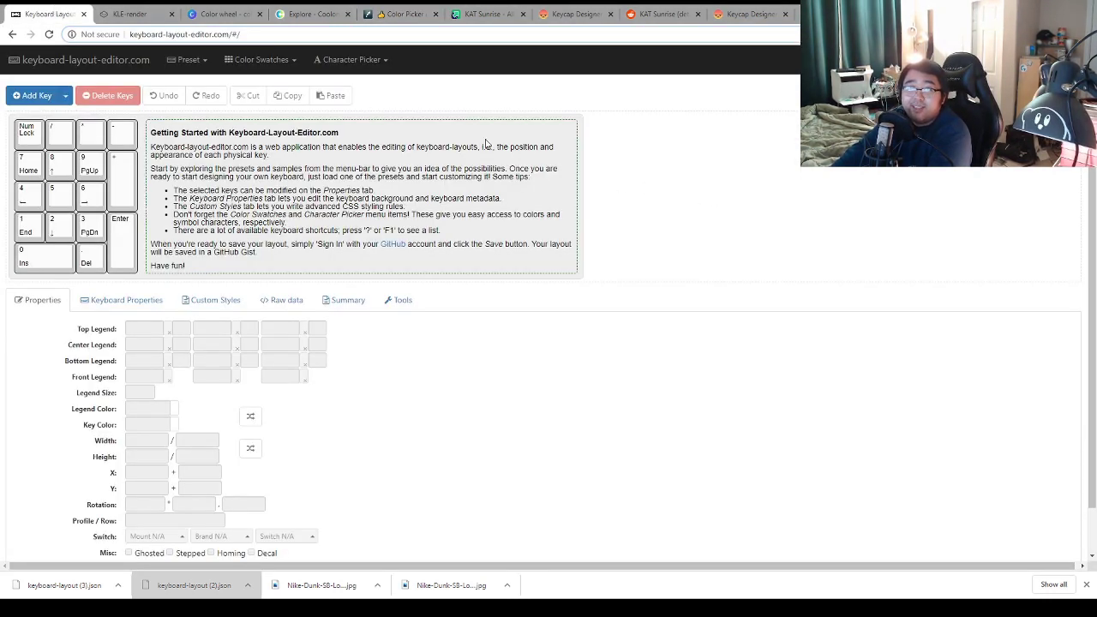
left_click(191, 60)
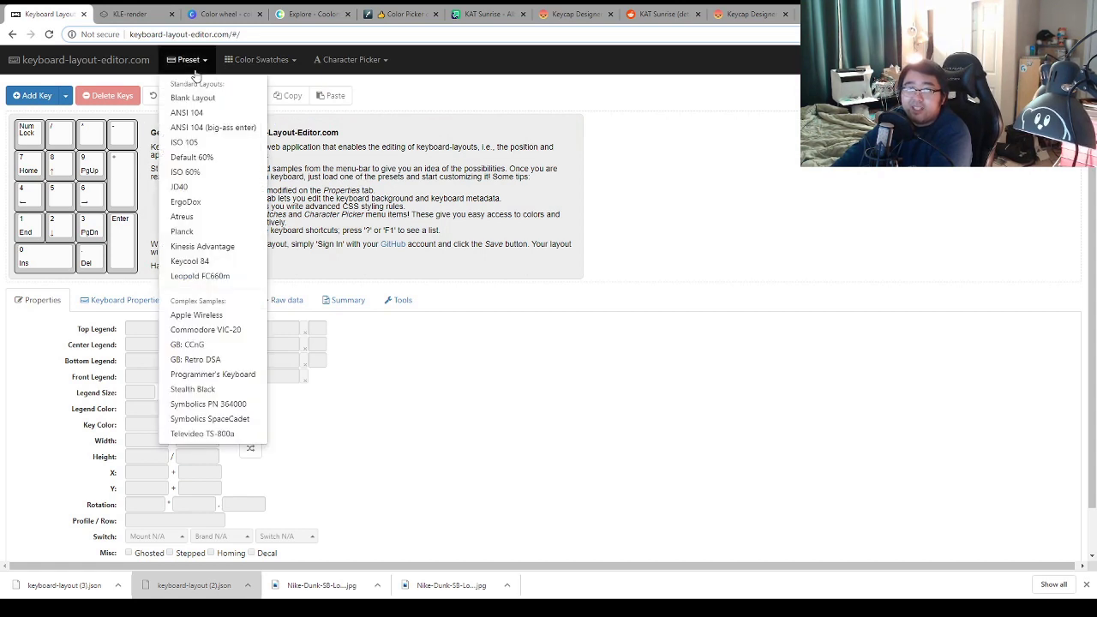
left_click(192, 62)
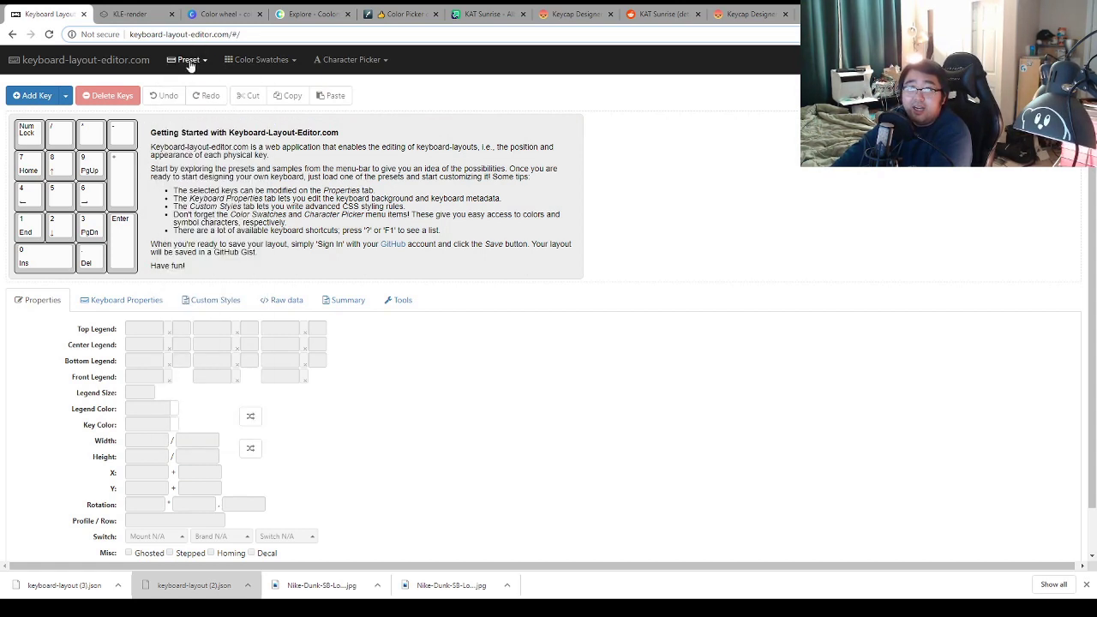
left_click(192, 60)
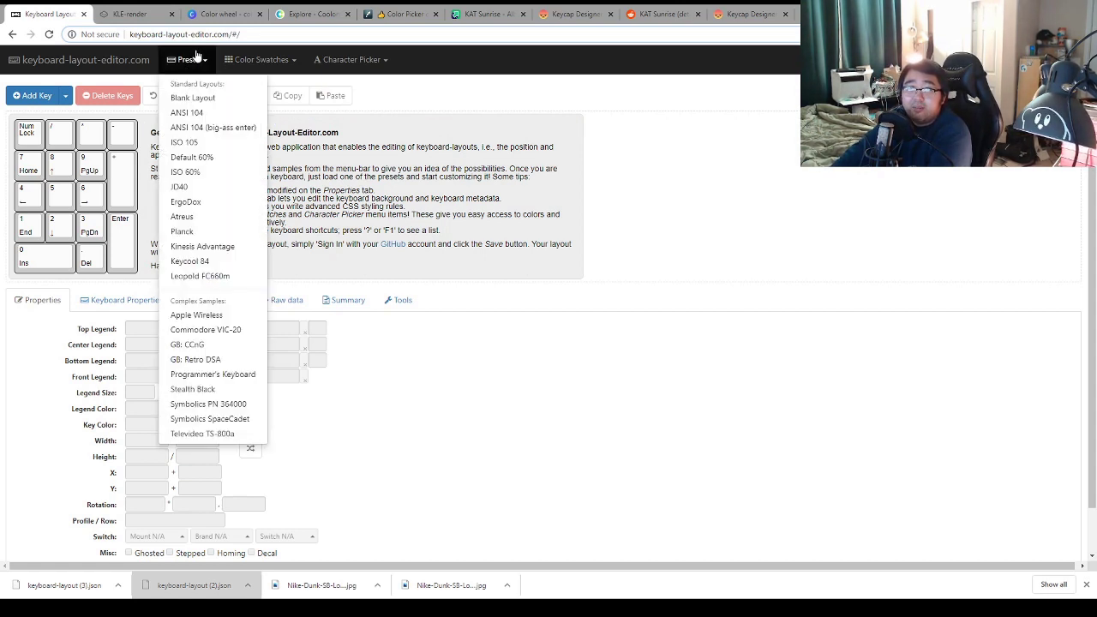
left_click(214, 278)
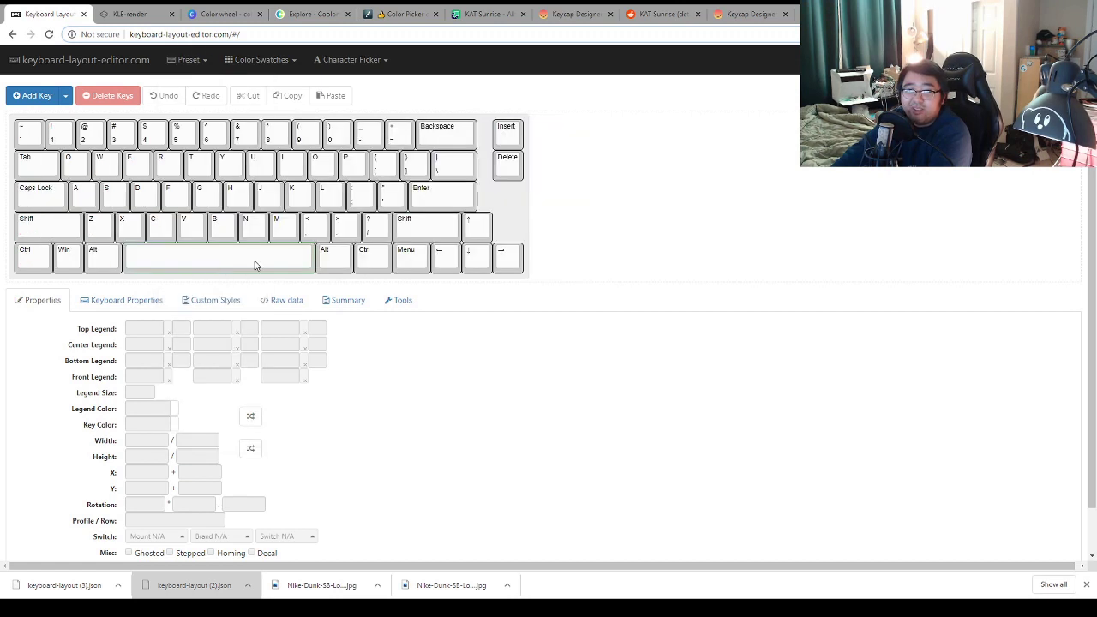
left_click(632, 229)
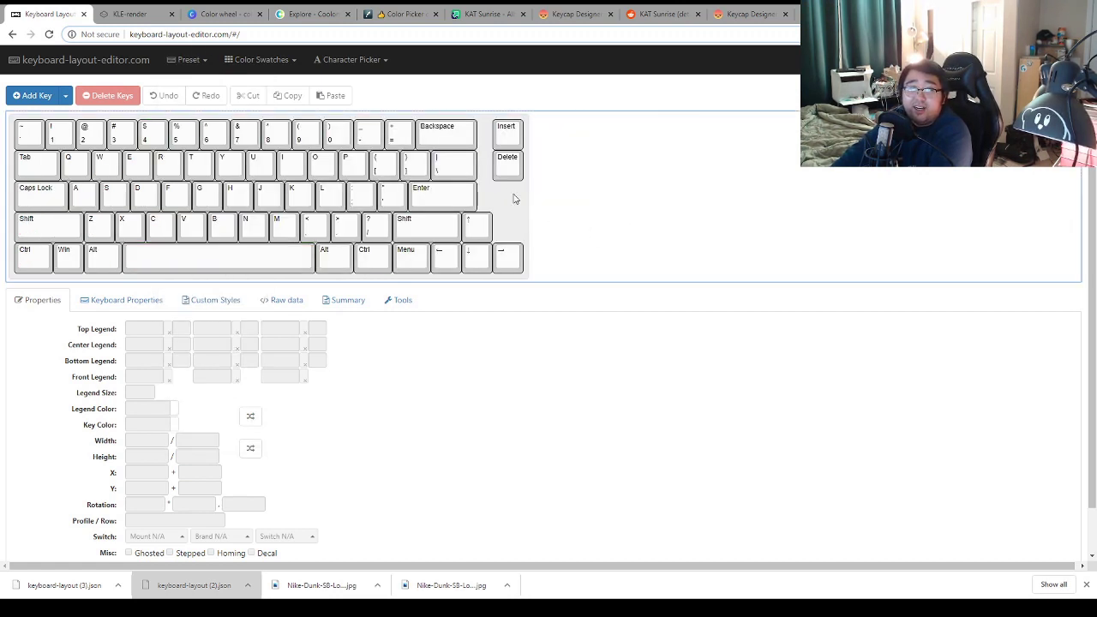
- In the image color picker, pick the shoe photo's dominant color and select its hex code #524c58 for copying
left_click(404, 14)
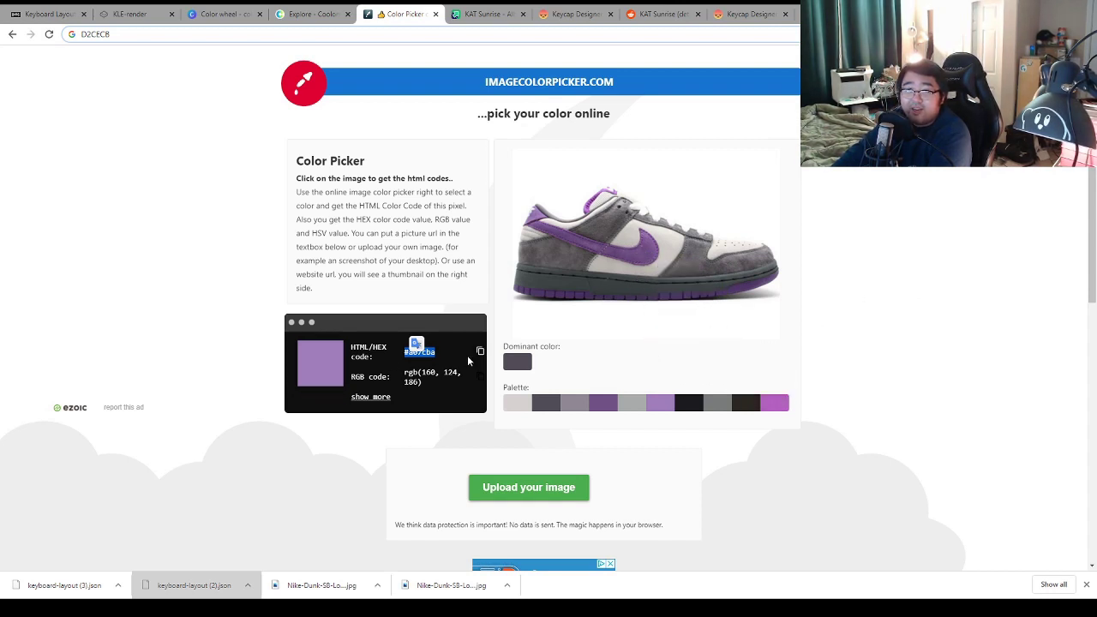
left_click(649, 348)
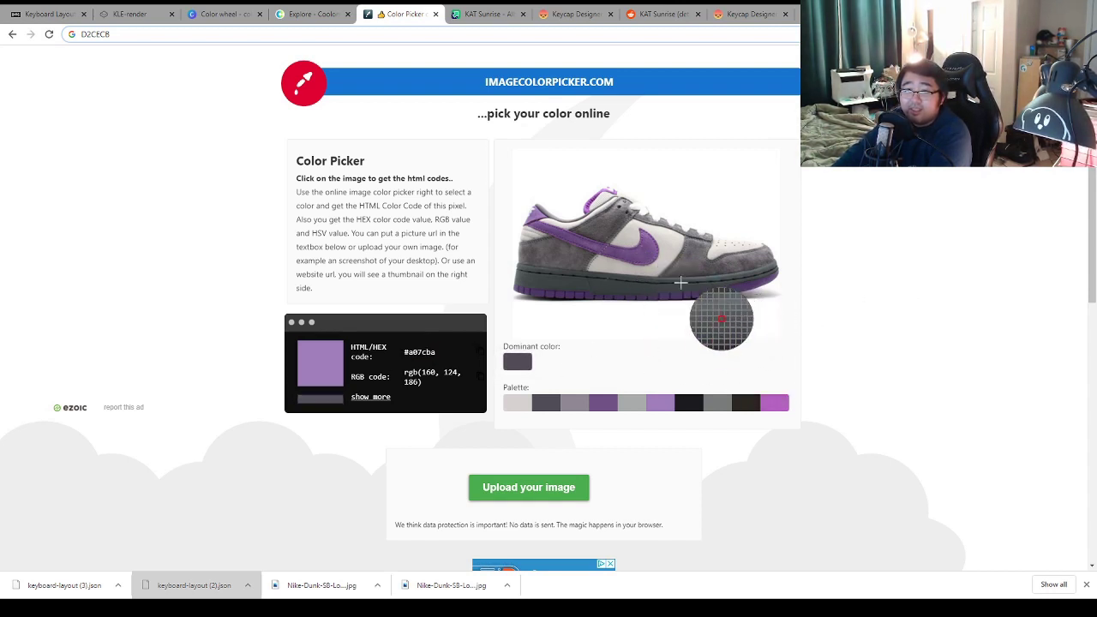
left_click(718, 403)
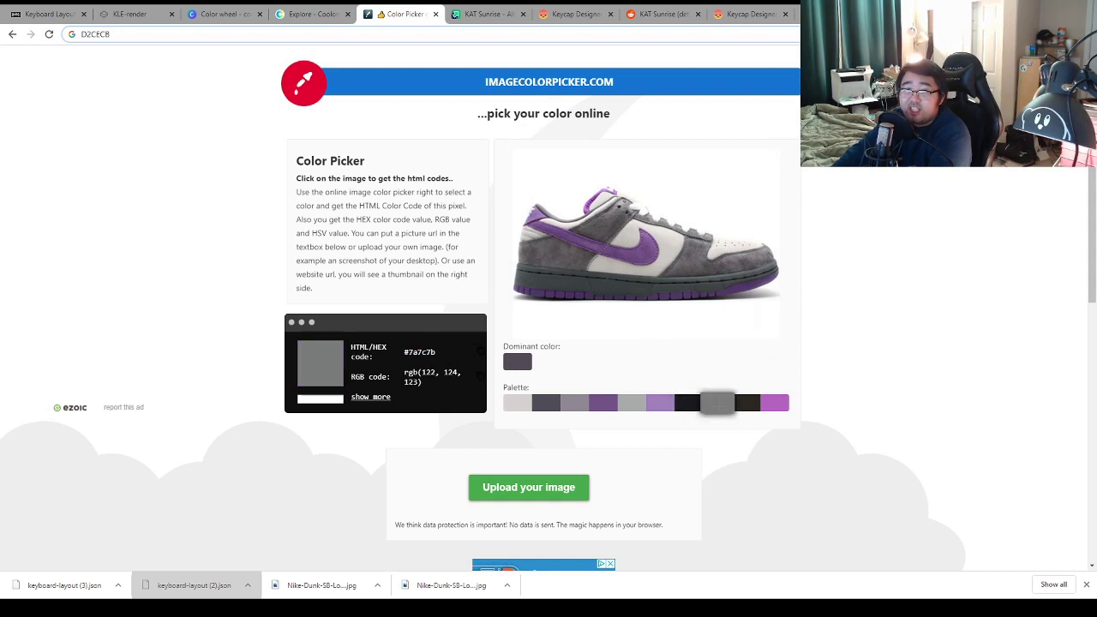
left_click(517, 361)
triple_click(424, 352)
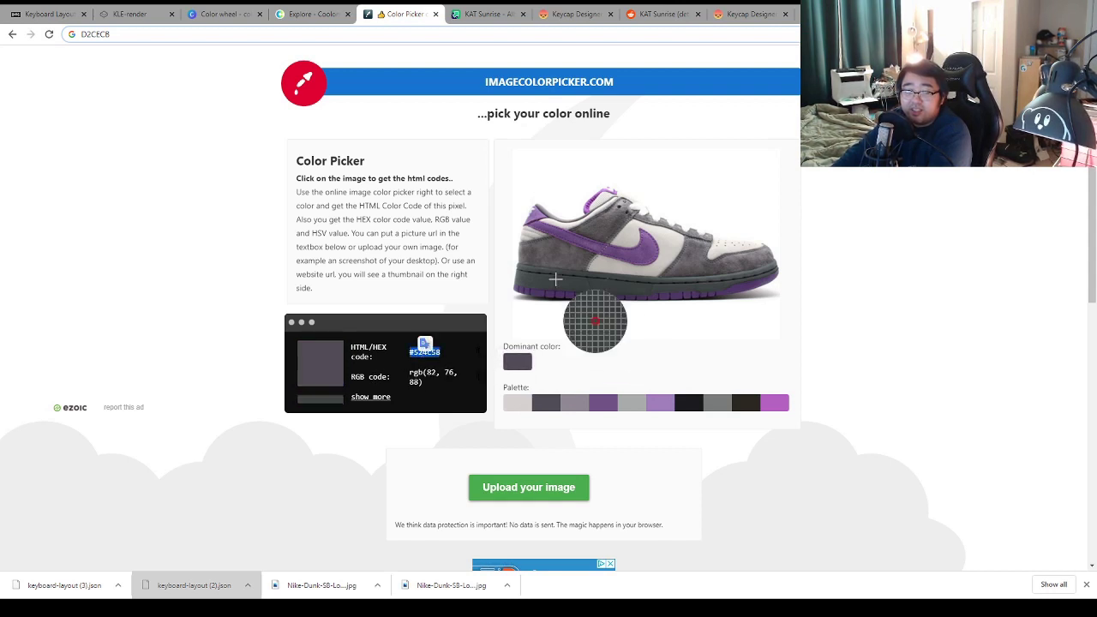
- In Keyboard Layout Editor, set the key color of all modifier, arrow, Enter, Backspace, Insert and Delete keys to #524c58
left_click(45, 14)
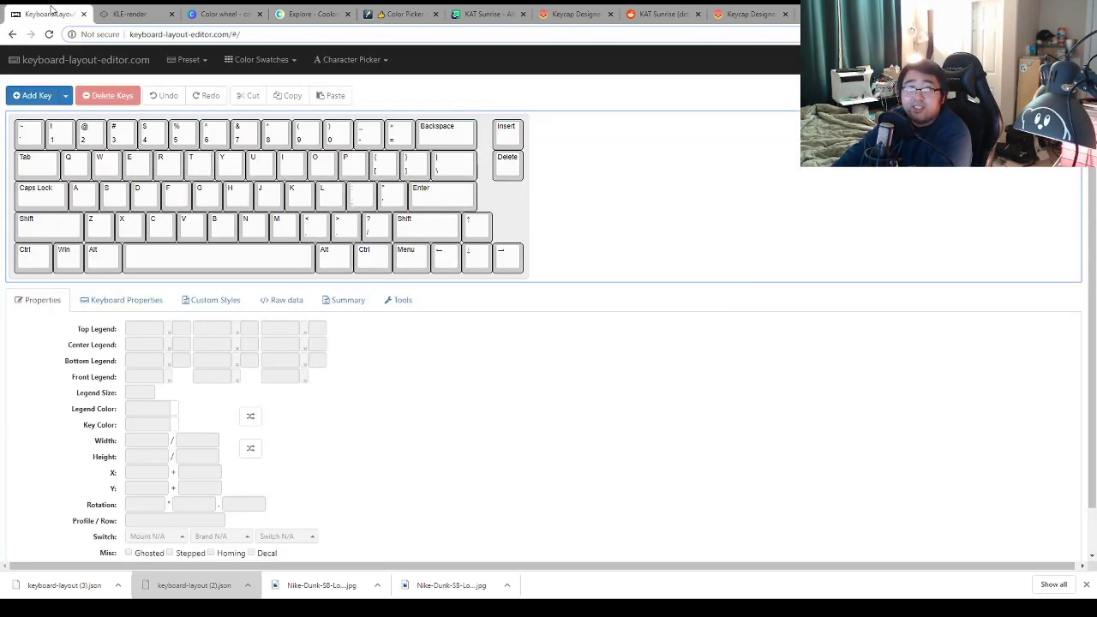
left_click(35, 161)
left_click(42, 201, "ctrl")
left_click(36, 230, "ctrl")
left_click(32, 256, "ctrl")
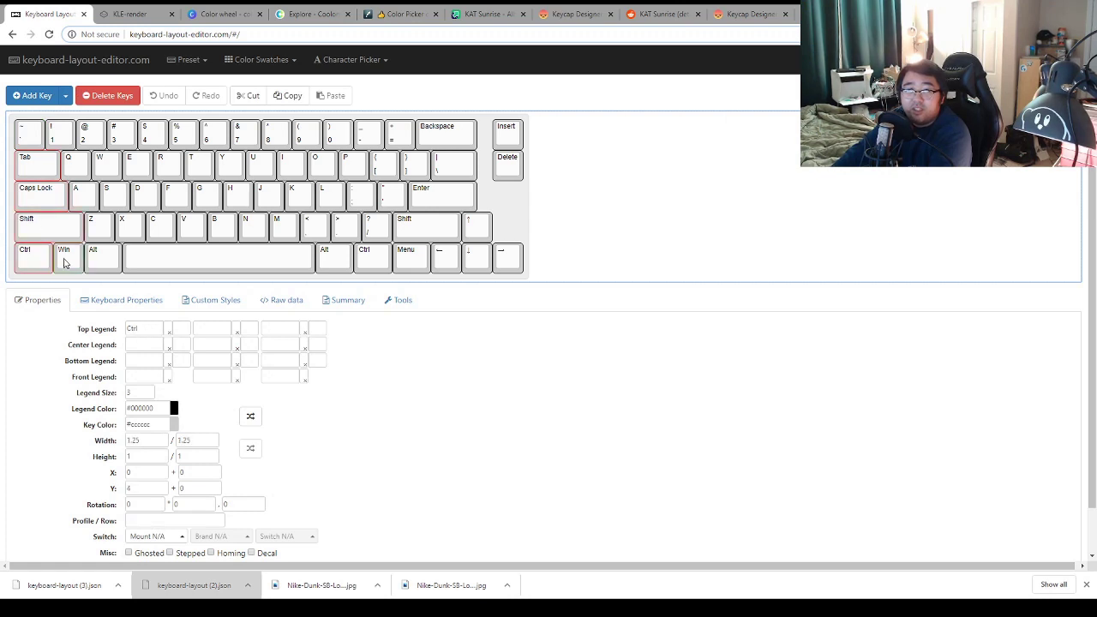
left_click(64, 262, "ctrl")
left_click(103, 261, "ctrl")
left_click(328, 262, "ctrl")
left_click(362, 261, "ctrl")
left_click(406, 261, "ctrl")
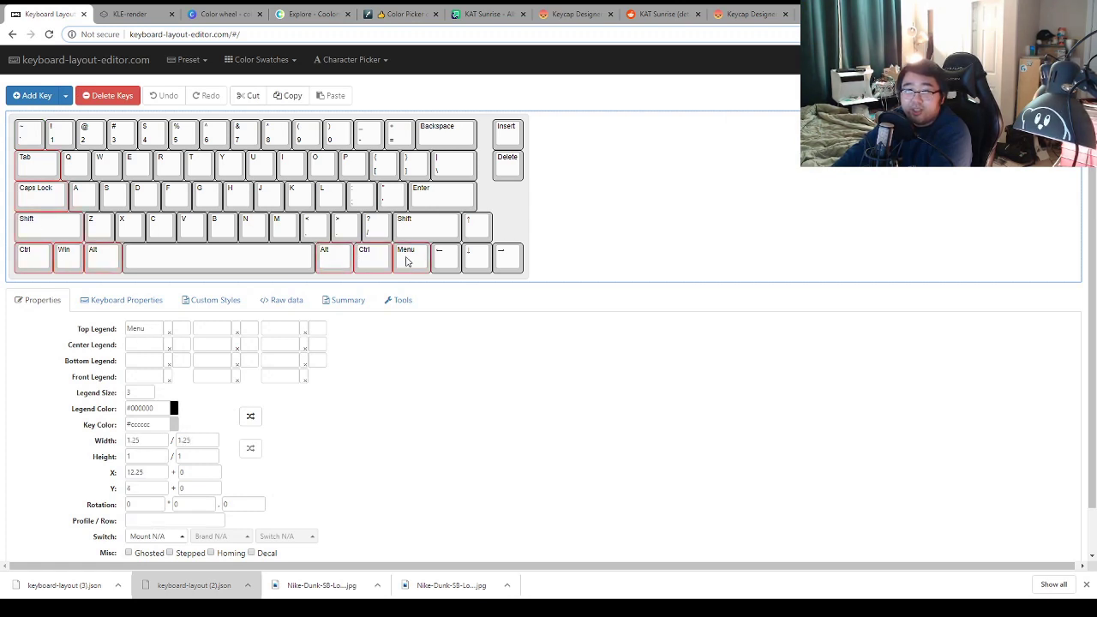
left_click(444, 260, "ctrl")
left_click(475, 260, "ctrl")
left_click(507, 260, "ctrl")
left_click(476, 229, "ctrl")
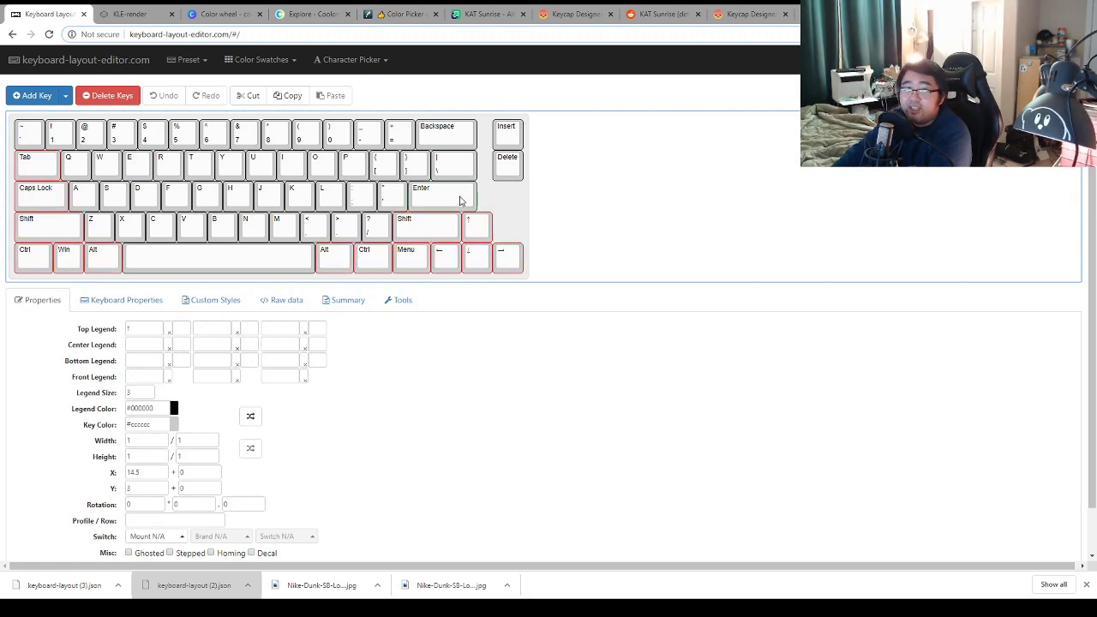
left_click(460, 201, "ctrl")
left_click(457, 142, "ctrl")
left_click(506, 137, "ctrl")
left_click(507, 171, "ctrl")
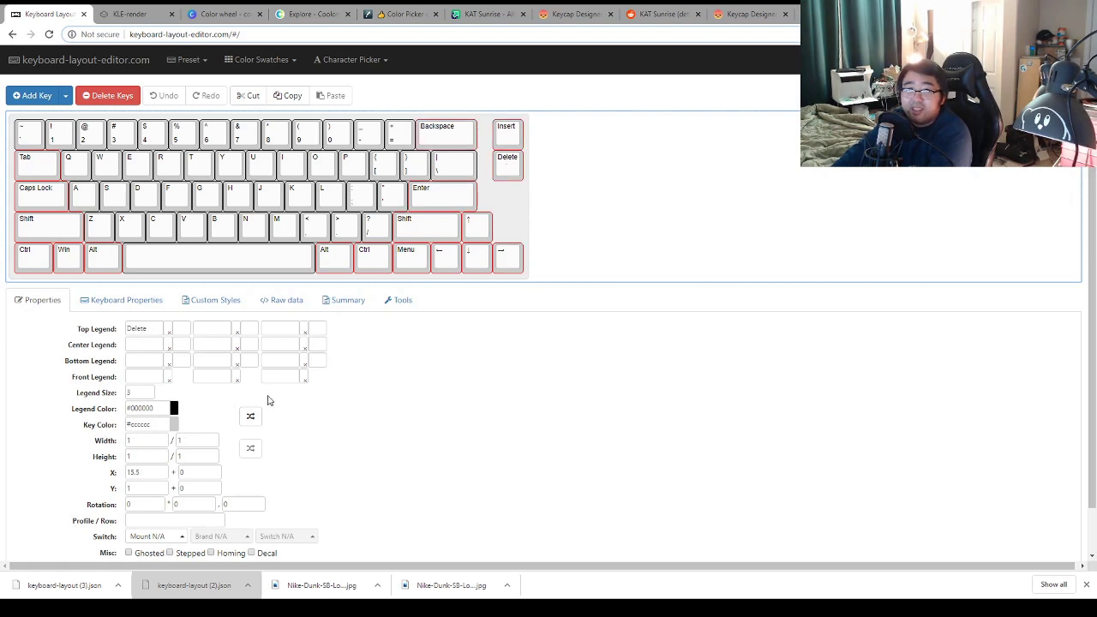
left_click(161, 425)
key("ctrl+a")
type("#524c58")
left_click(578, 382)
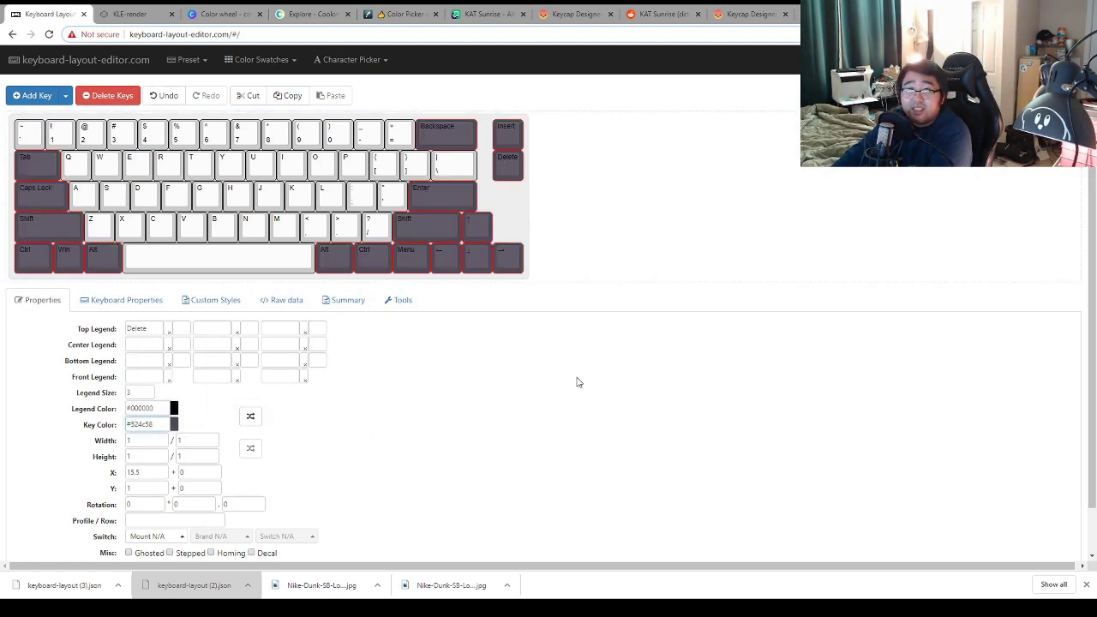
- Copy the light grey hex code D2CECB from the image color picker page's address and return to the keyboard layout
left_click(28, 133)
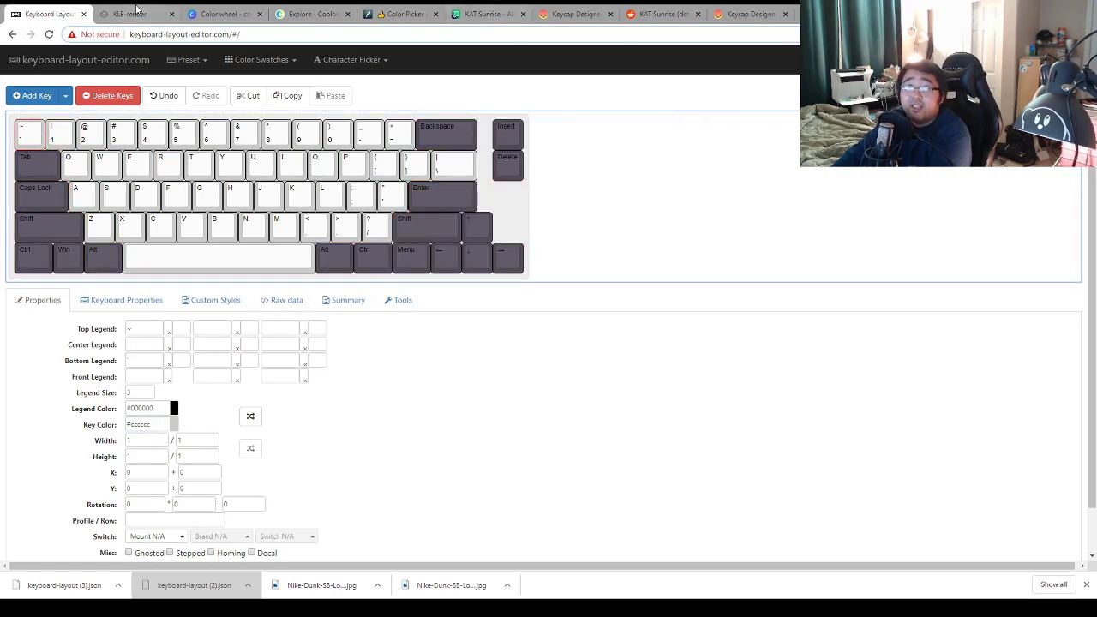
left_click(390, 10)
left_click(140, 35)
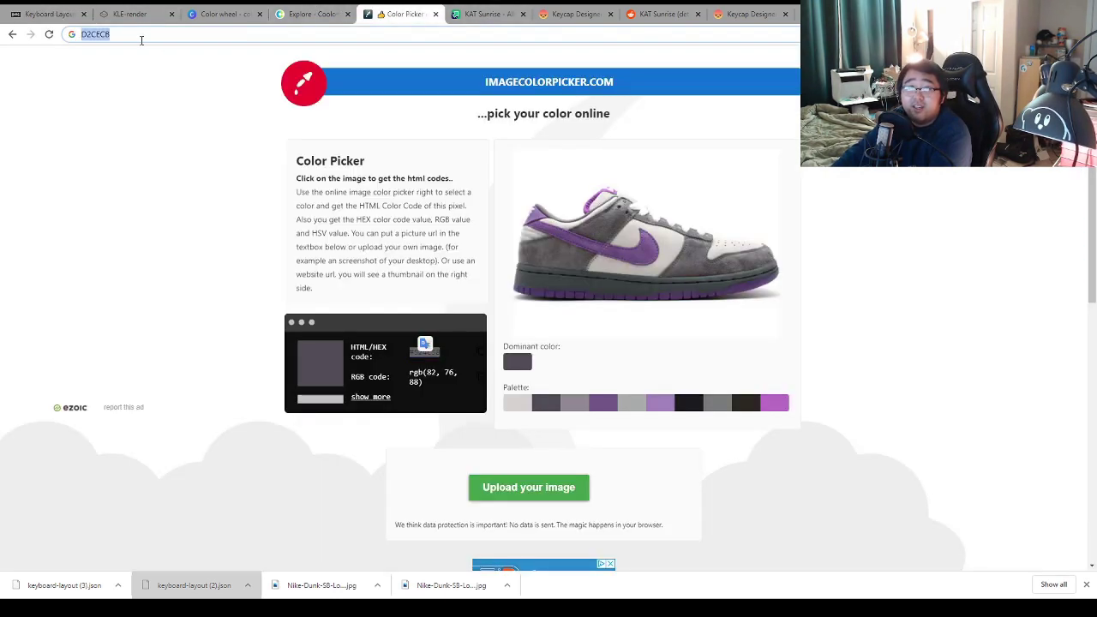
key("ctrl+1")
- Set the key color of all letter, number and punctuation keys and the spacebar to #D2CECB, leaving out the modifiers
left_click_drag(12, 123, 469, 277)
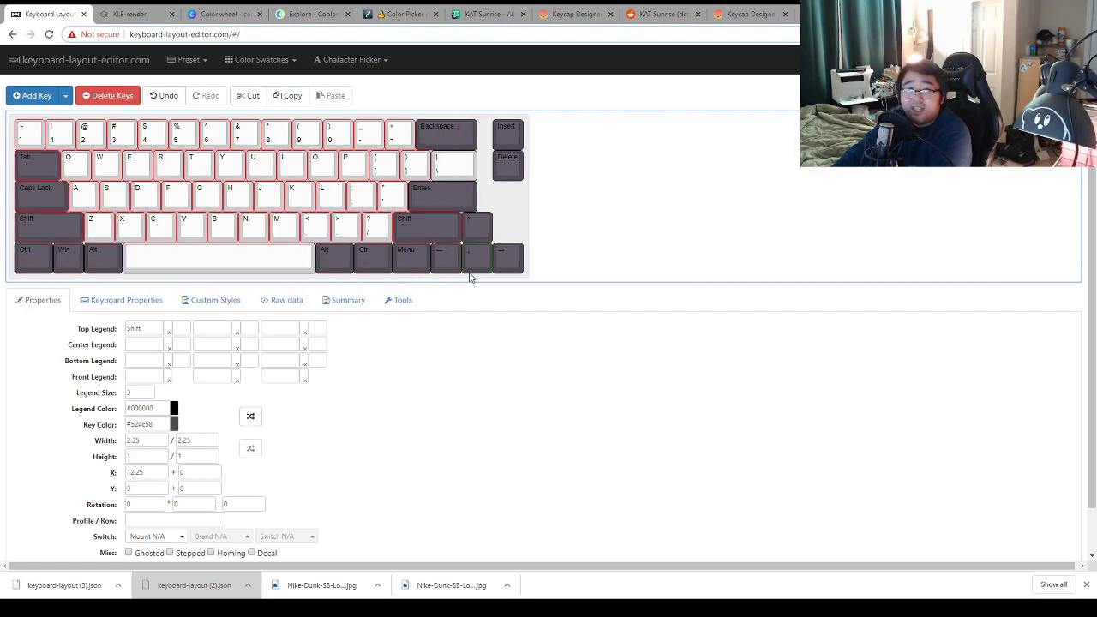
left_click(297, 265, "ctrl")
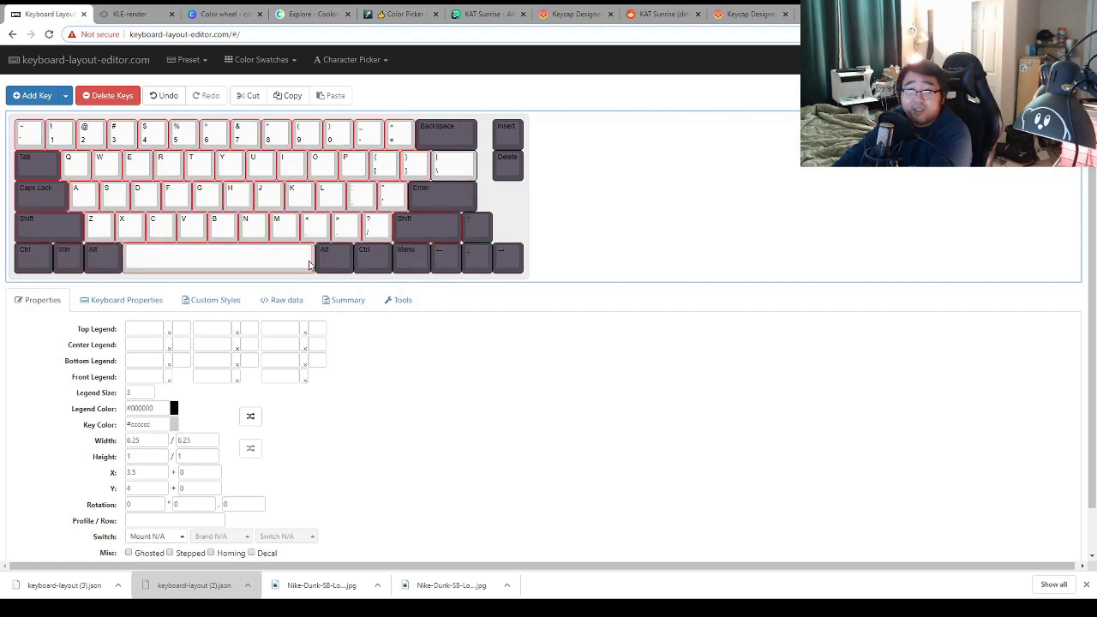
left_click(45, 196, "ctrl")
left_click(36, 165, "ctrl")
left_click(441, 197, "ctrl")
left_click(458, 172, "ctrl")
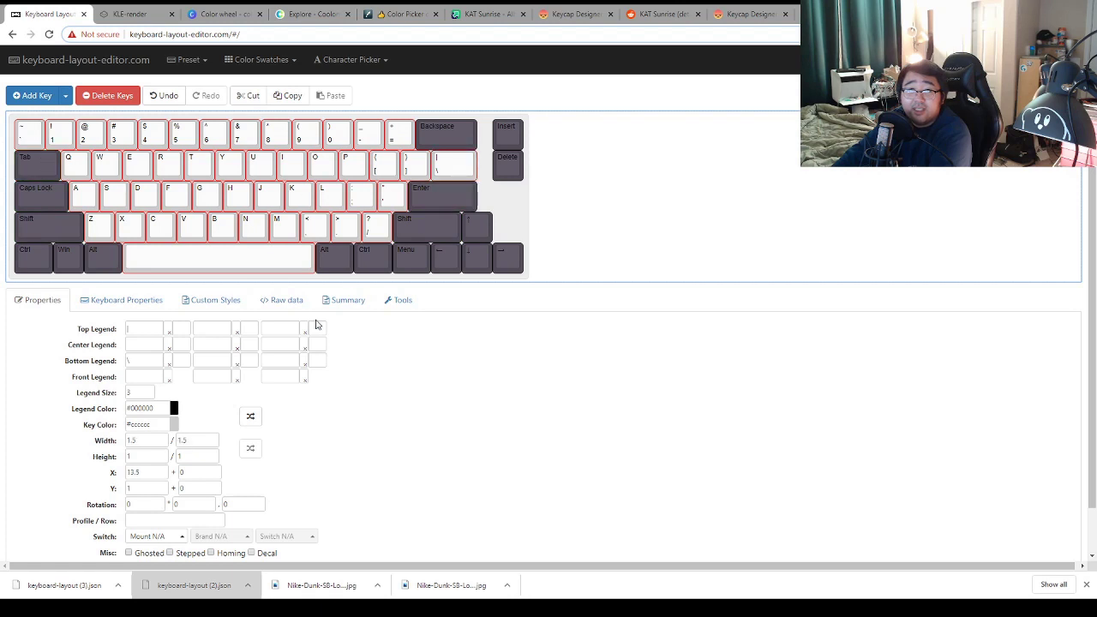
left_click(159, 423)
key("ctrl+v")
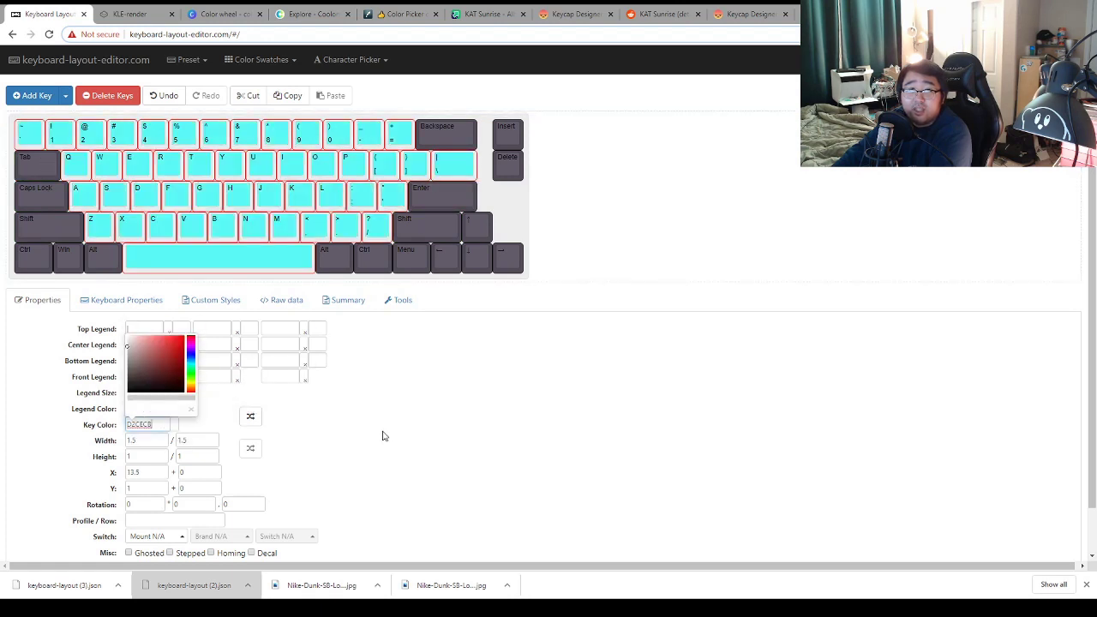
type("#")
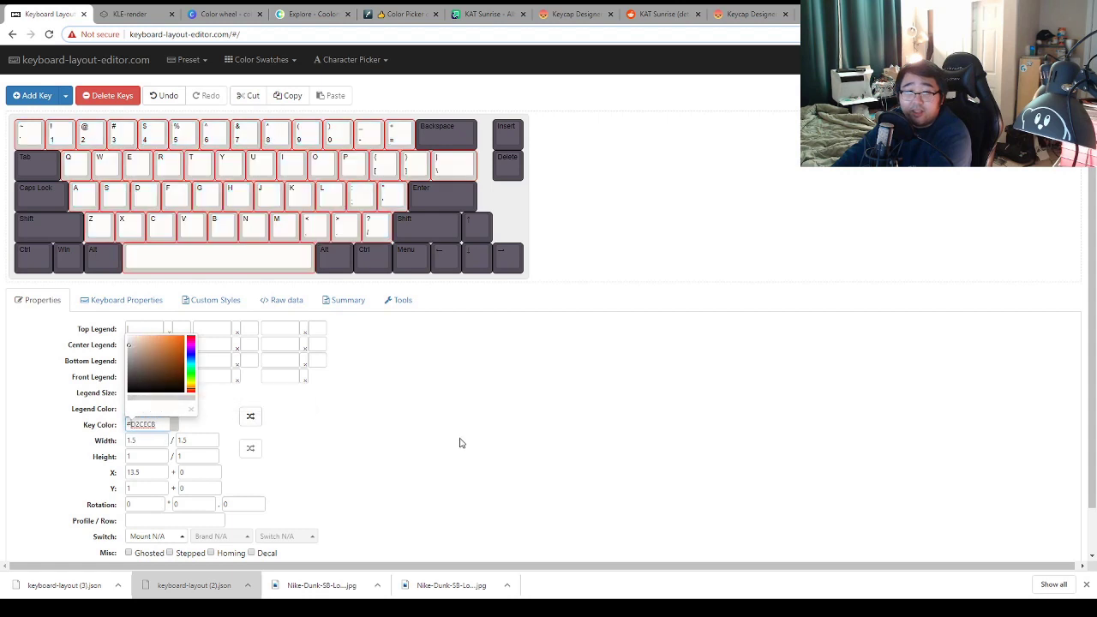
left_click(470, 432)
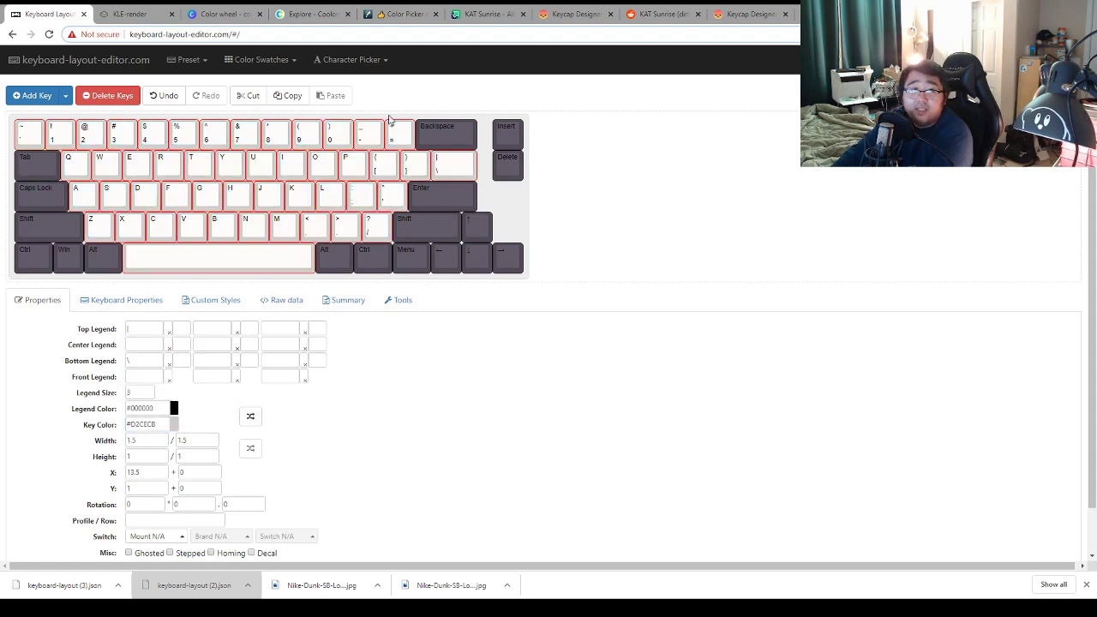
- Set the legend color of all dark modifier, arrow, Enter, Backspace, Insert and Delete keys to white, #ffffff
left_click(30, 162)
left_click(37, 200, "ctrl")
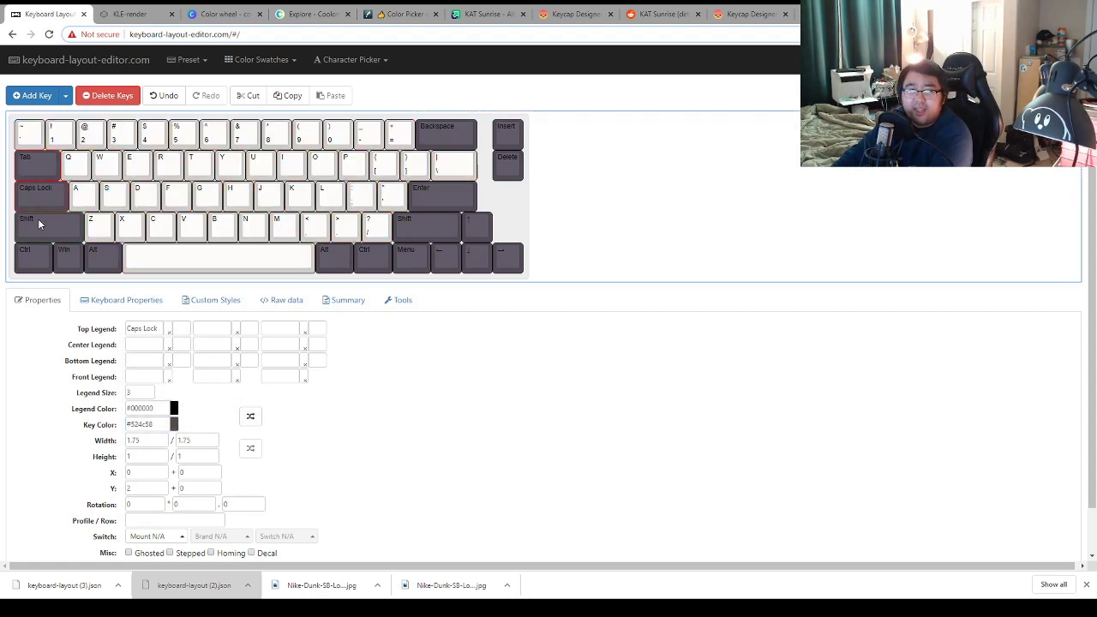
left_click(38, 223, "ctrl")
left_click(34, 258, "ctrl")
left_click(68, 257, "ctrl")
left_click(102, 257, "ctrl")
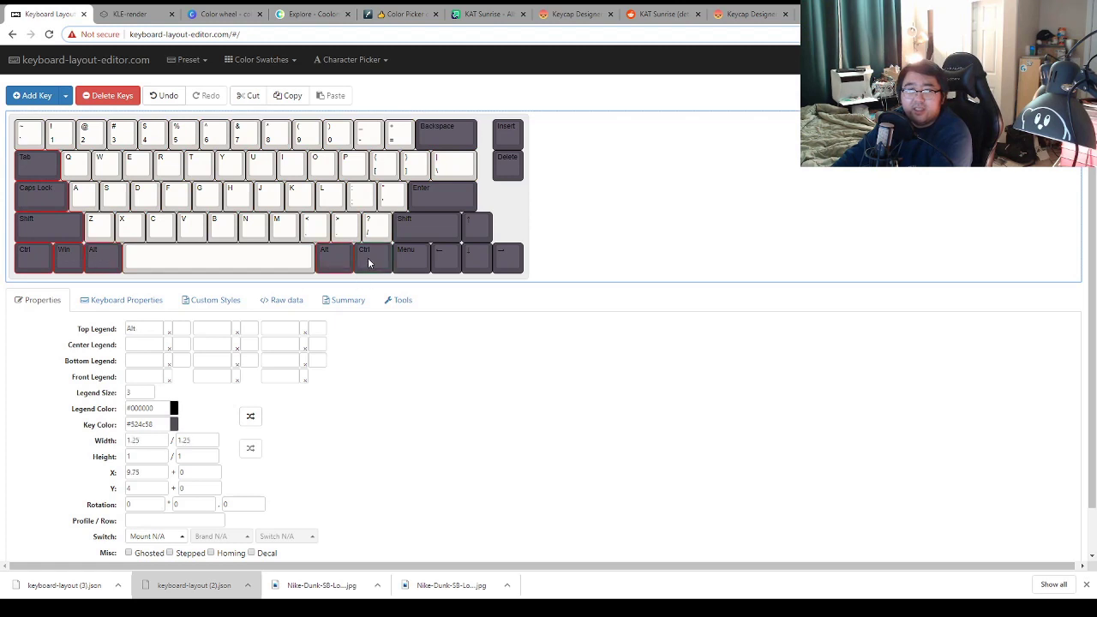
left_click(370, 259, "ctrl")
left_click(411, 259, "ctrl")
left_click(445, 259, "ctrl")
left_click(474, 257, "ctrl")
left_click(508, 257, "ctrl")
left_click(478, 230, "ctrl")
left_click(440, 223, "ctrl")
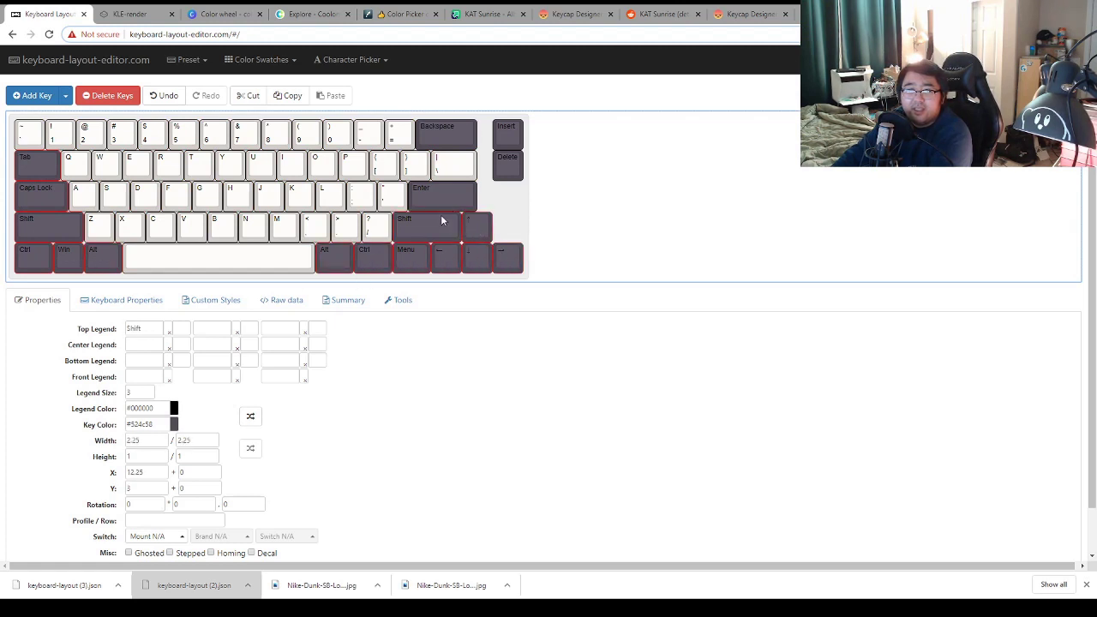
left_click(445, 199, "ctrl")
left_click(446, 133, "ctrl")
left_click(507, 135, "ctrl")
left_click(508, 165, "ctrl")
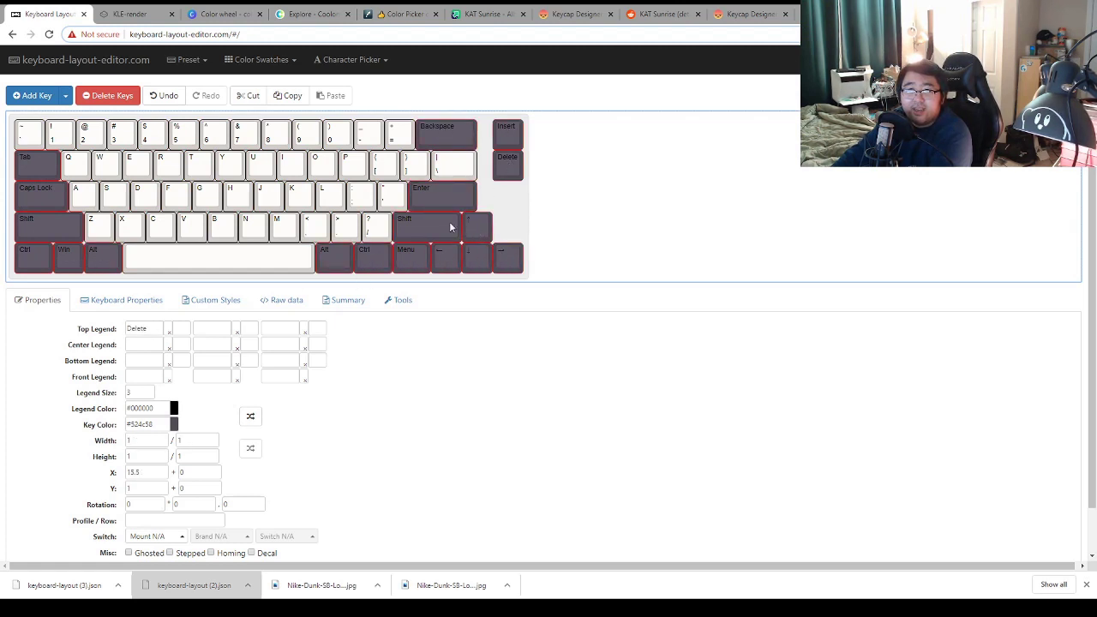
triple_click(153, 408)
type("#ffff")
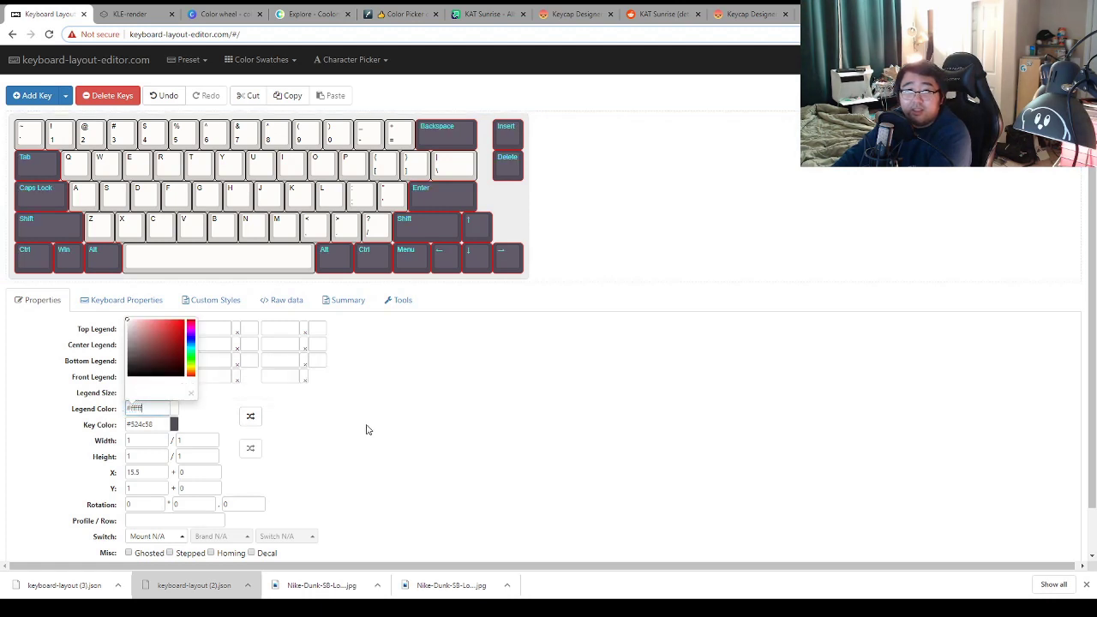
left_click(507, 426)
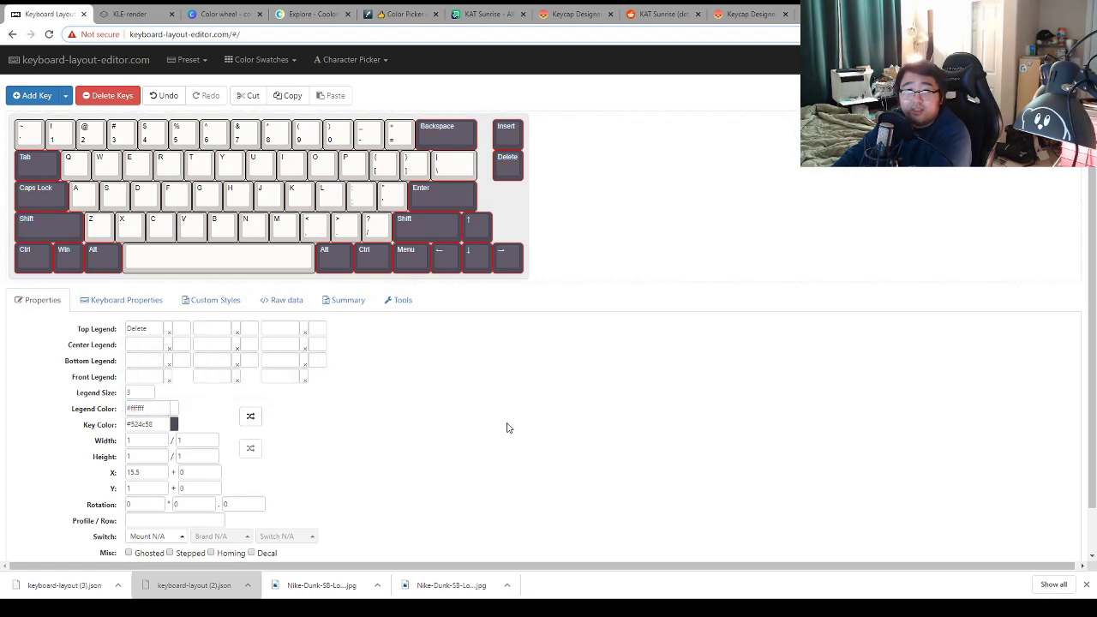
- Set the legend color of the letter, number and punctuation keys to the light purple #a07cba from the shoe photo's palette
left_click(32, 137)
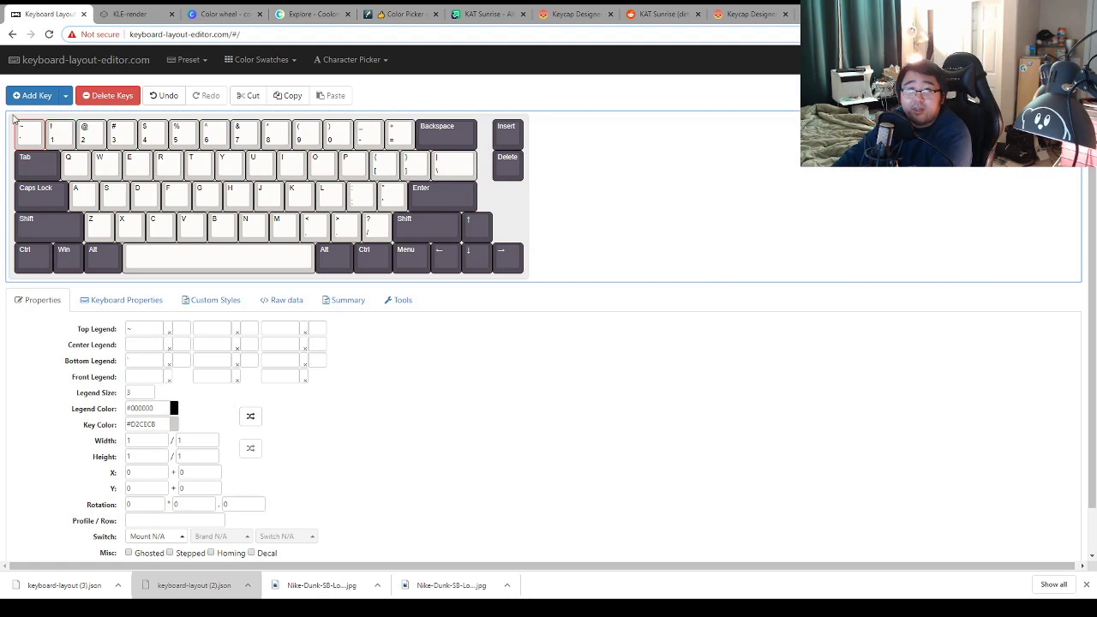
left_click_drag(14, 118, 471, 247)
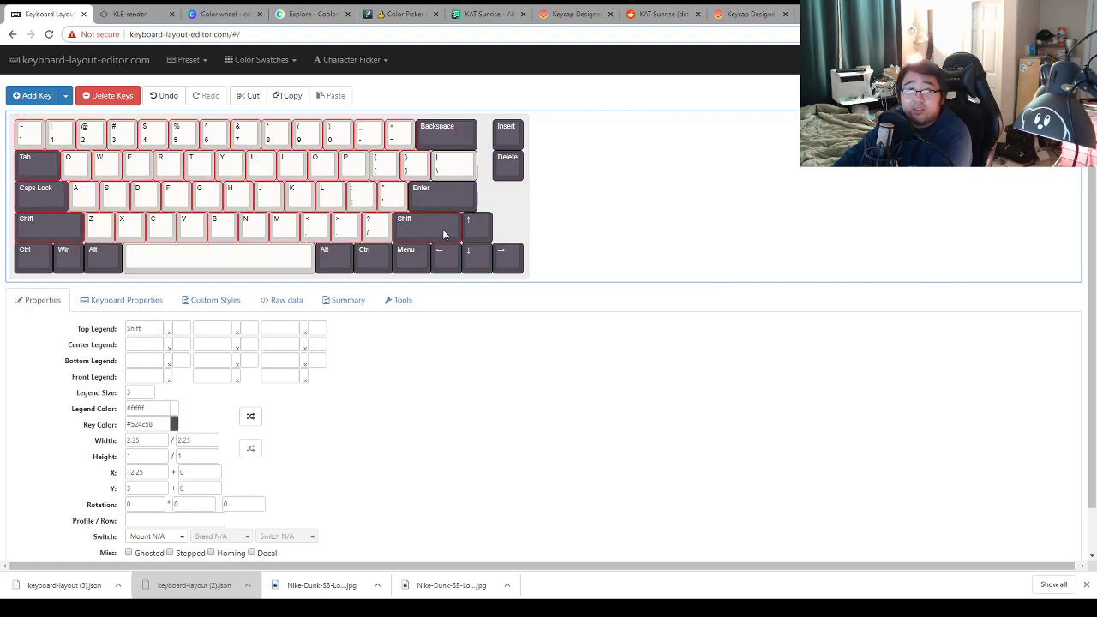
left_click(443, 229, "ctrl")
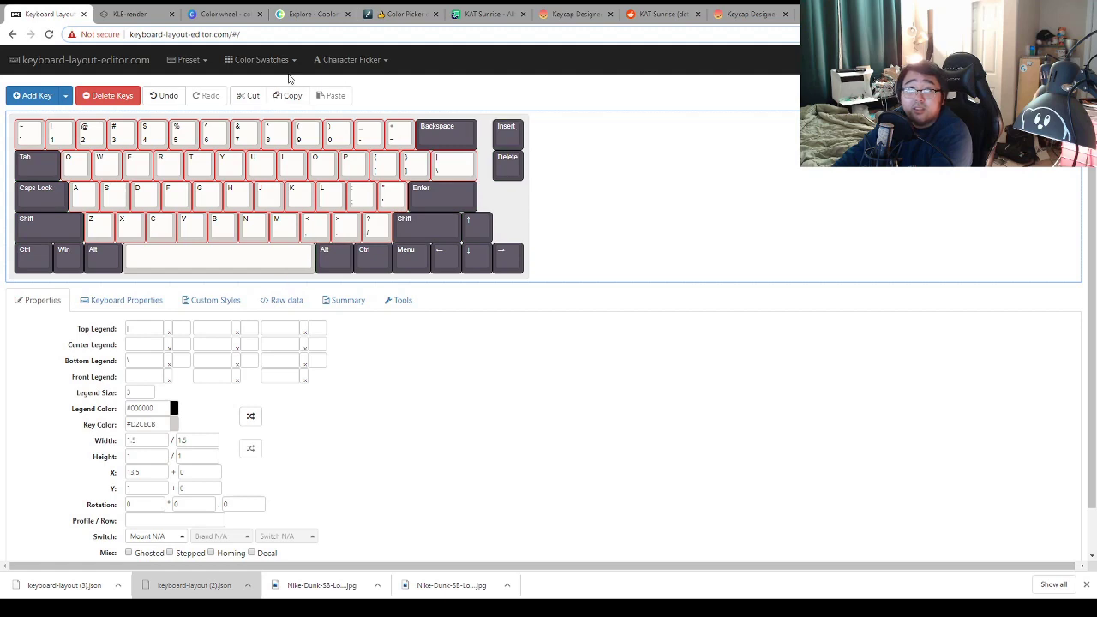
left_click(403, 14)
left_click(659, 402)
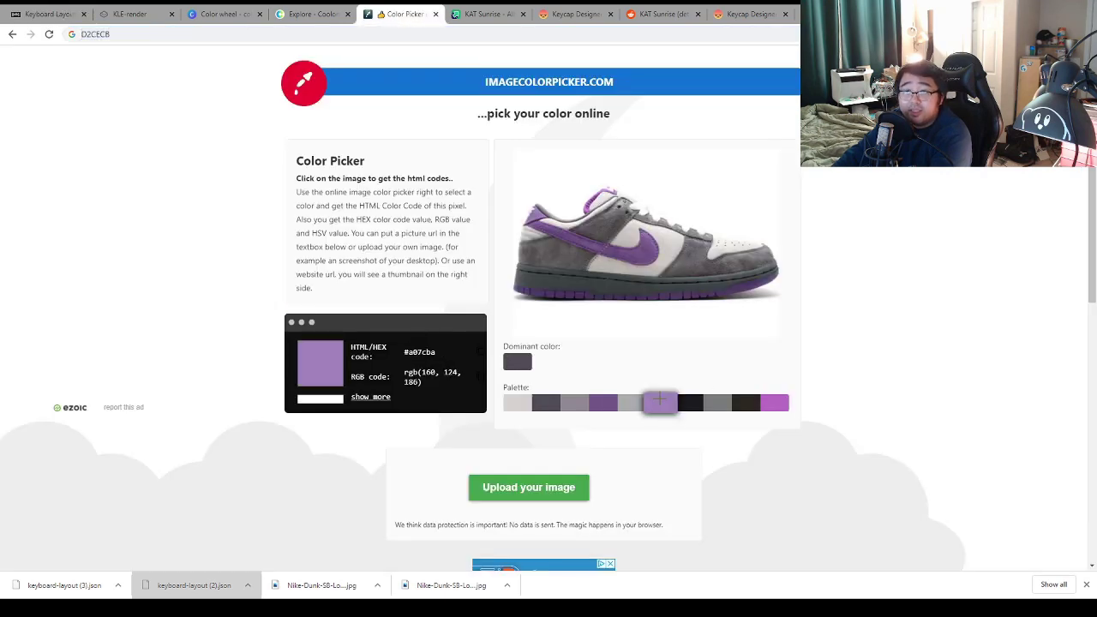
double_click(420, 352)
key("ctrl+c")
left_click(47, 14)
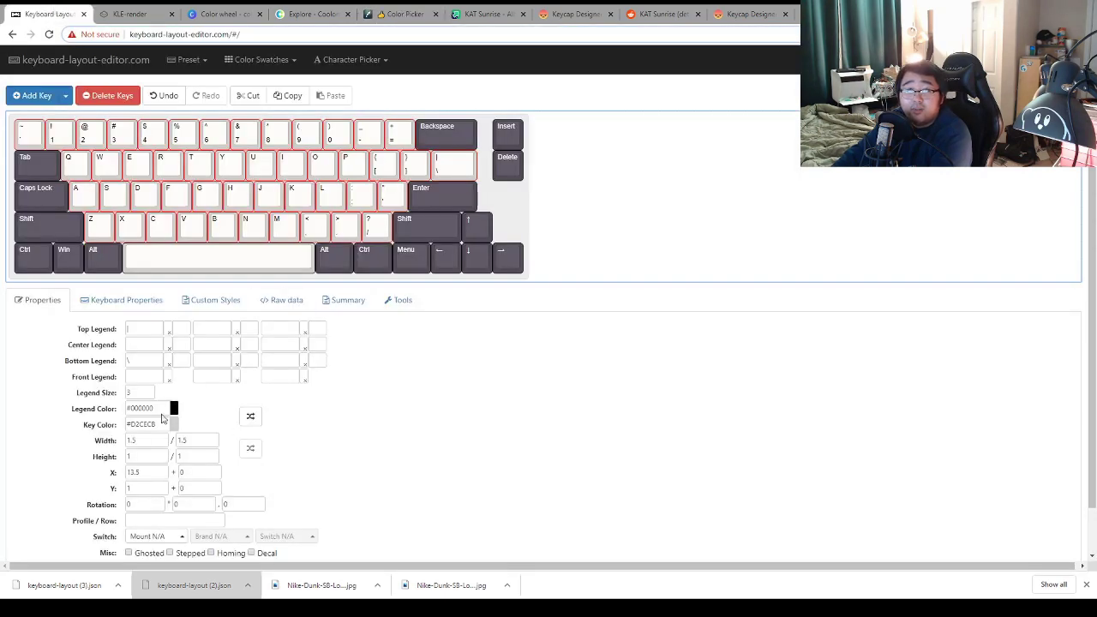
left_click(144, 408)
key("ctrl+v")
left_click(465, 439)
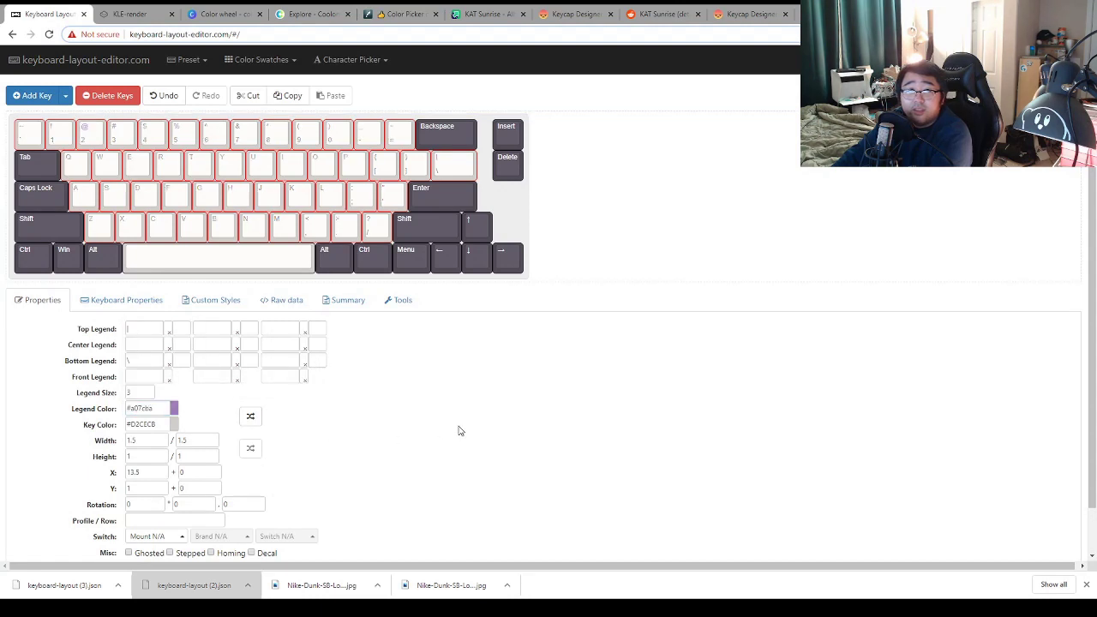
- Copy the purple legend color #a07cba from the K key and apply it as the Enter key's key color
left_click(365, 171)
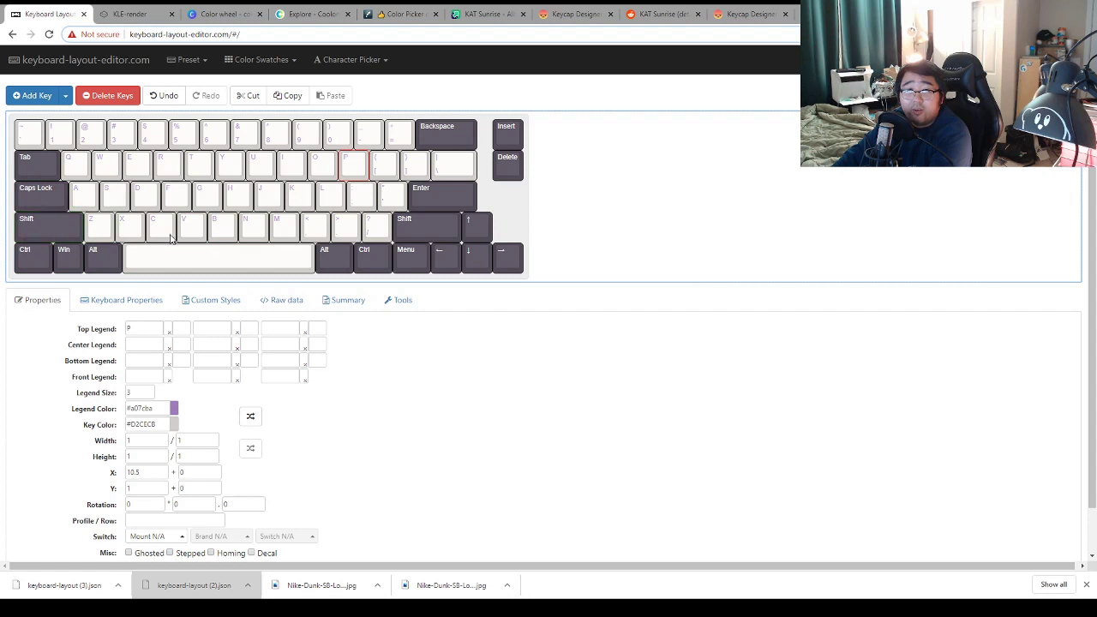
left_click(444, 197)
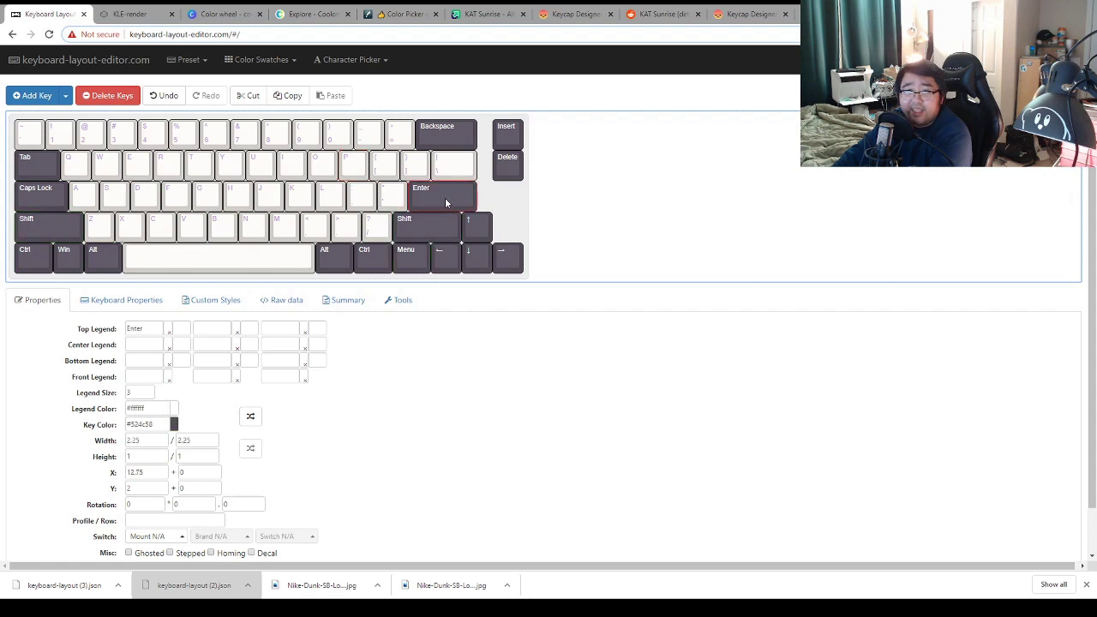
left_click(306, 203)
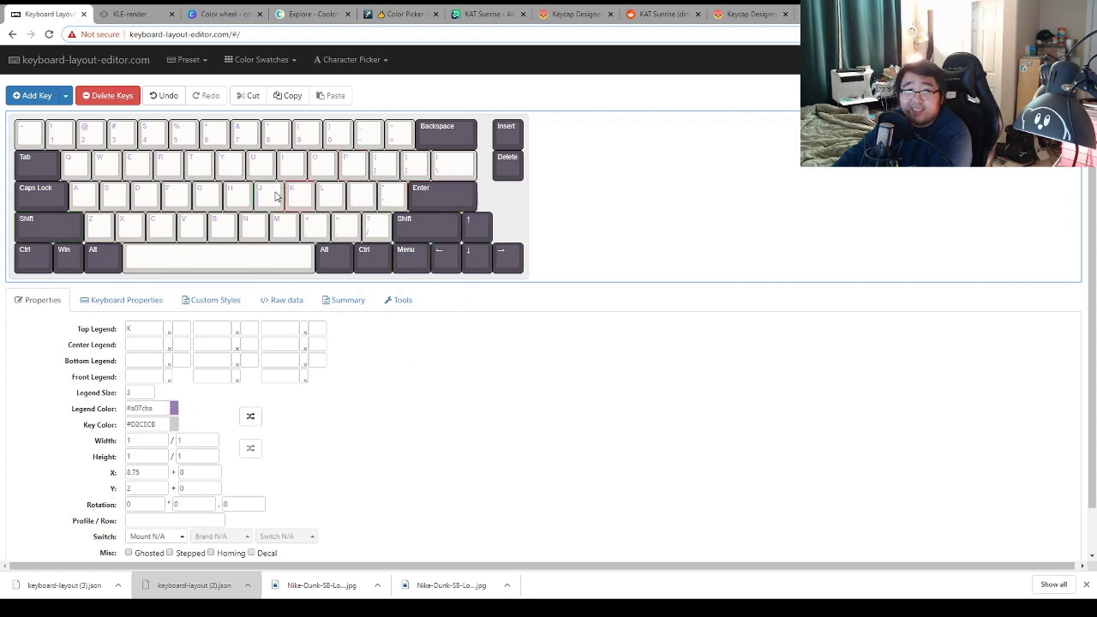
left_click(157, 409)
key("ctrl+c")
left_click(457, 199)
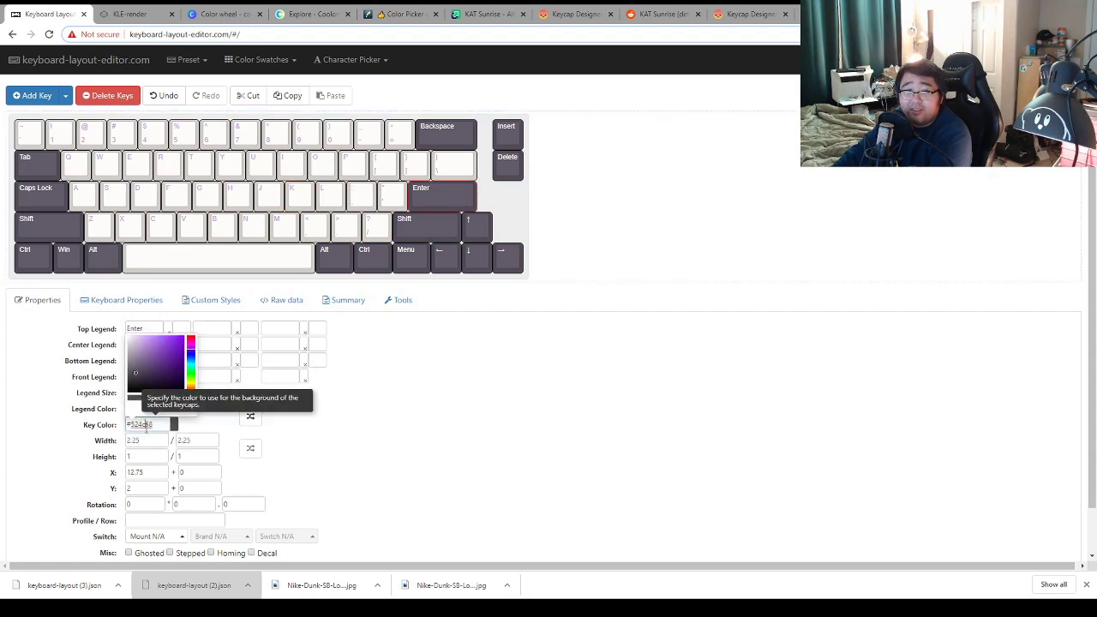
key("Tab")
key("ctrl+v")
left_click(502, 441)
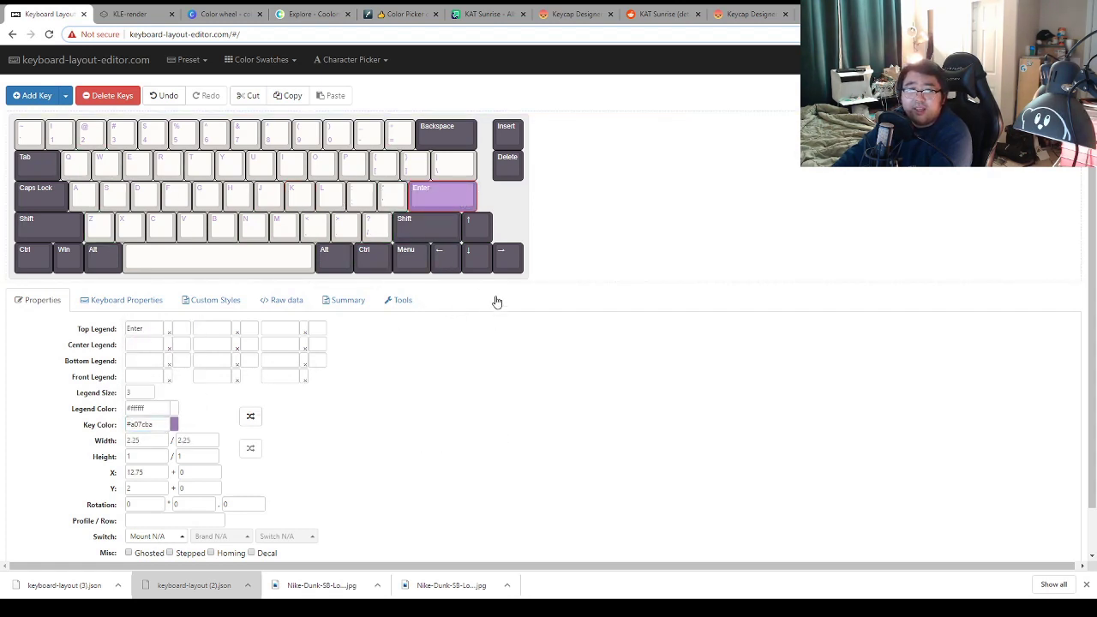
- Try centering the Enter key's legend, and settle on aligning it to the left at mid-height
left_click(399, 305)
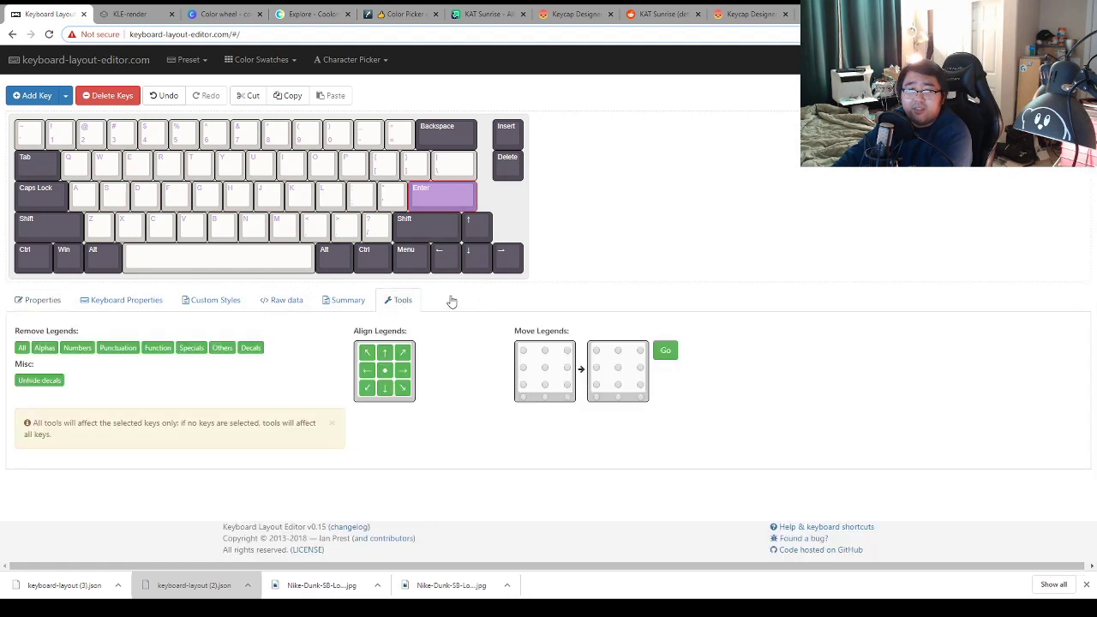
left_click(386, 373)
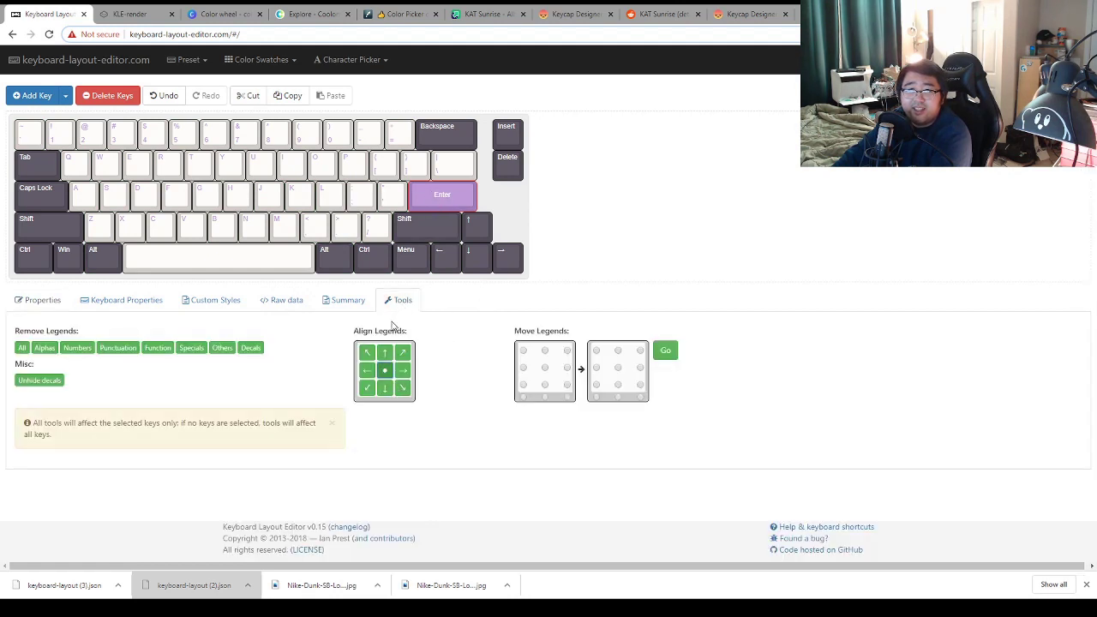
left_click(368, 372)
left_click(385, 370)
left_click(367, 370)
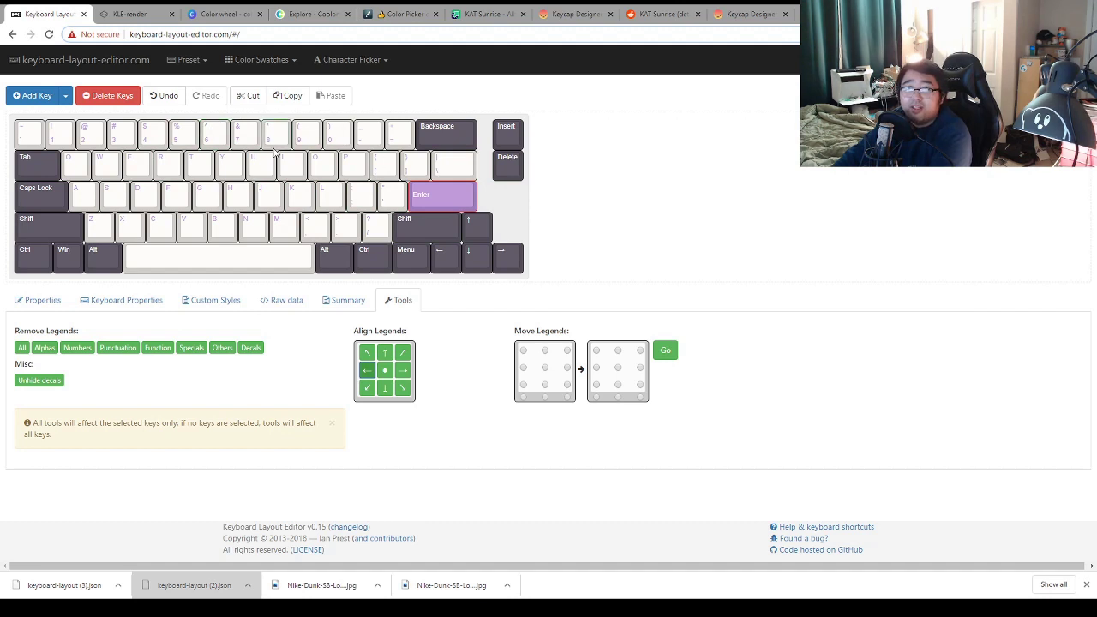
- Download the finished layout as a JSON file and render keyboard-layout (4).json in KLE-Render
left_click(1007, 95)
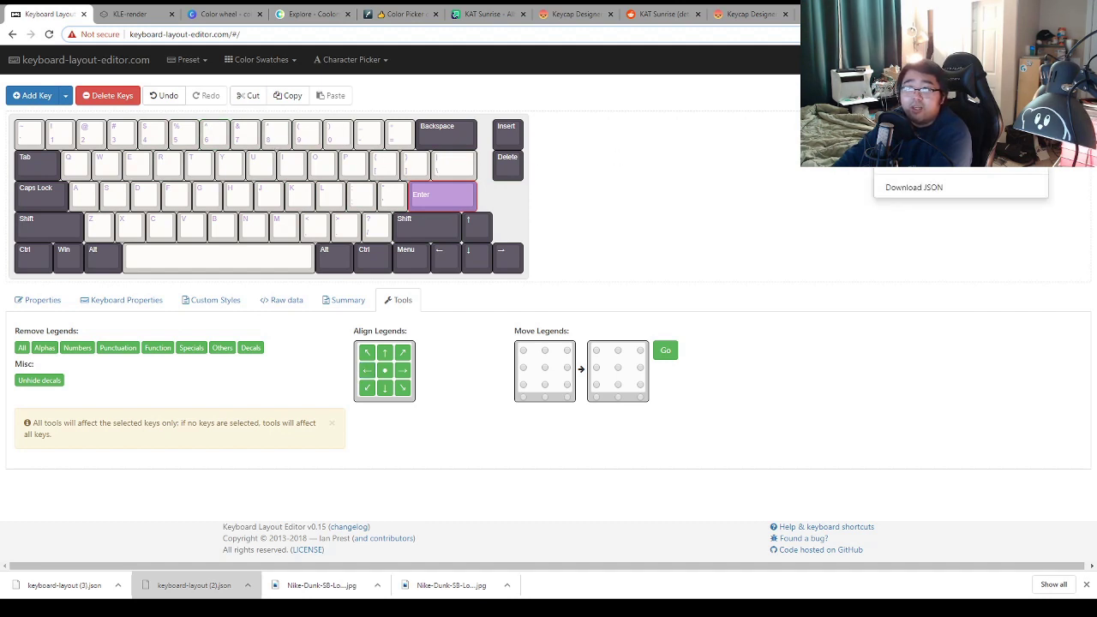
left_click(926, 187)
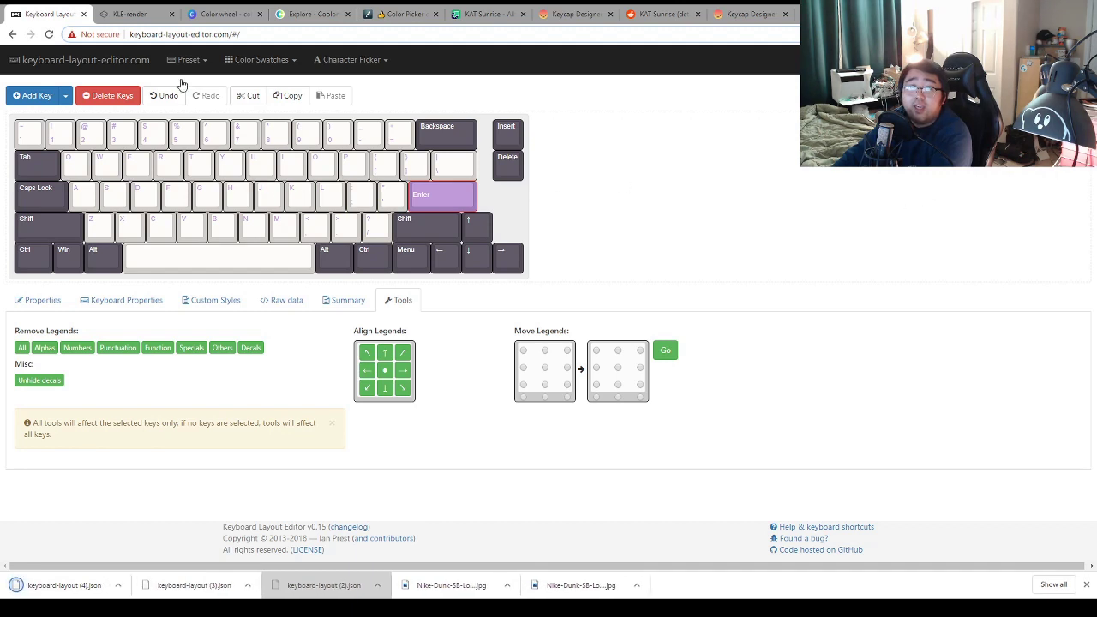
left_click(133, 15)
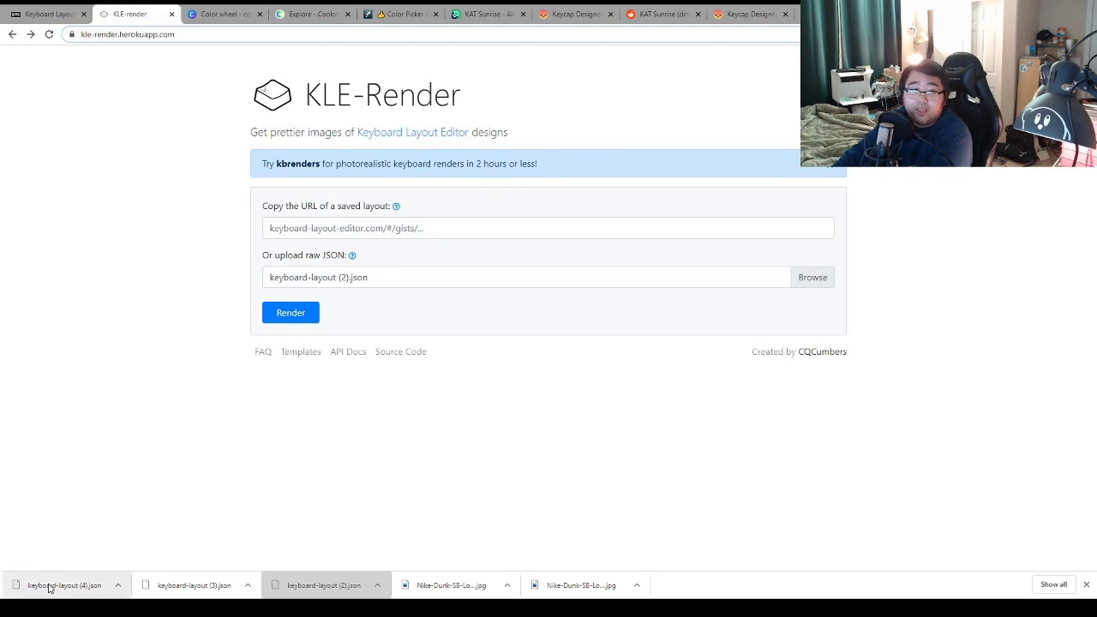
left_click_drag(44, 588, 469, 286)
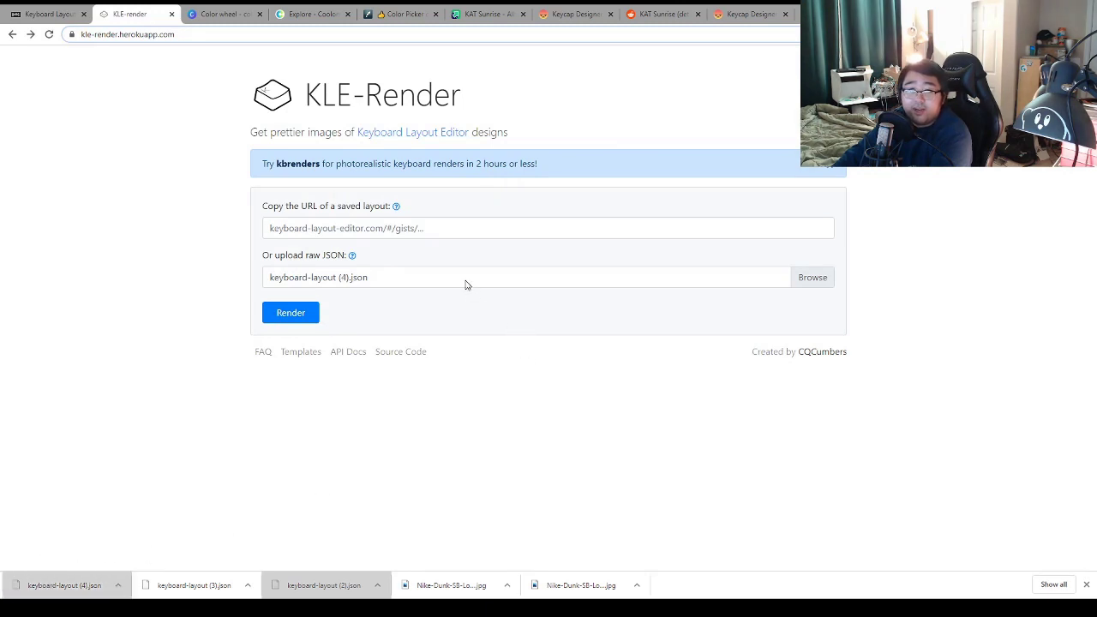
left_click(58, 10)
left_click(130, 11)
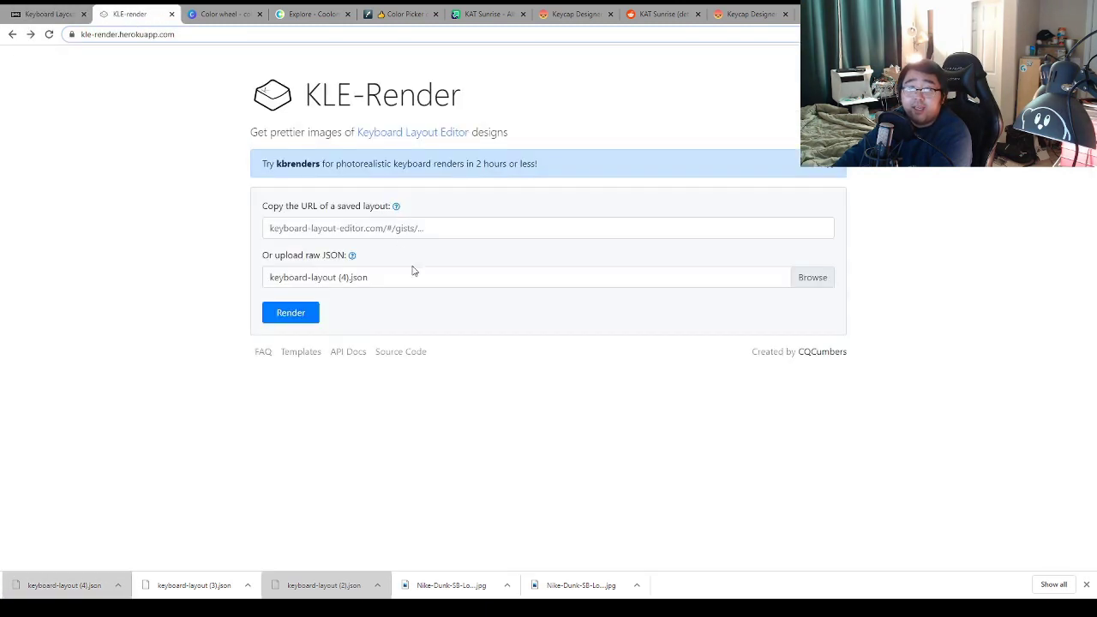
left_click(286, 314)
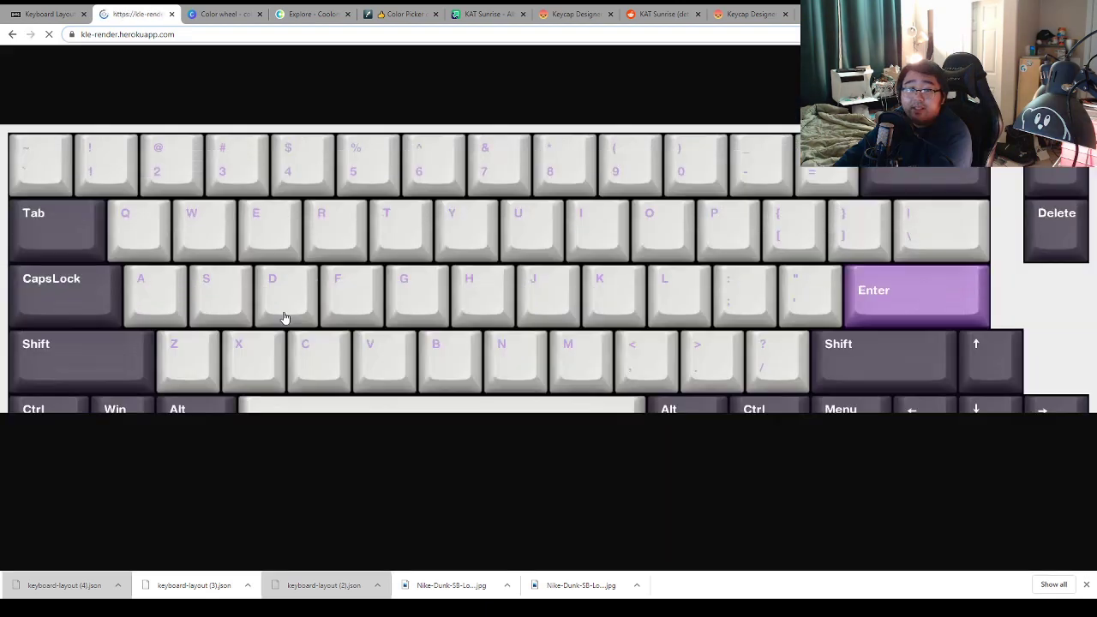
left_click(612, 176)
left_click(567, 217)
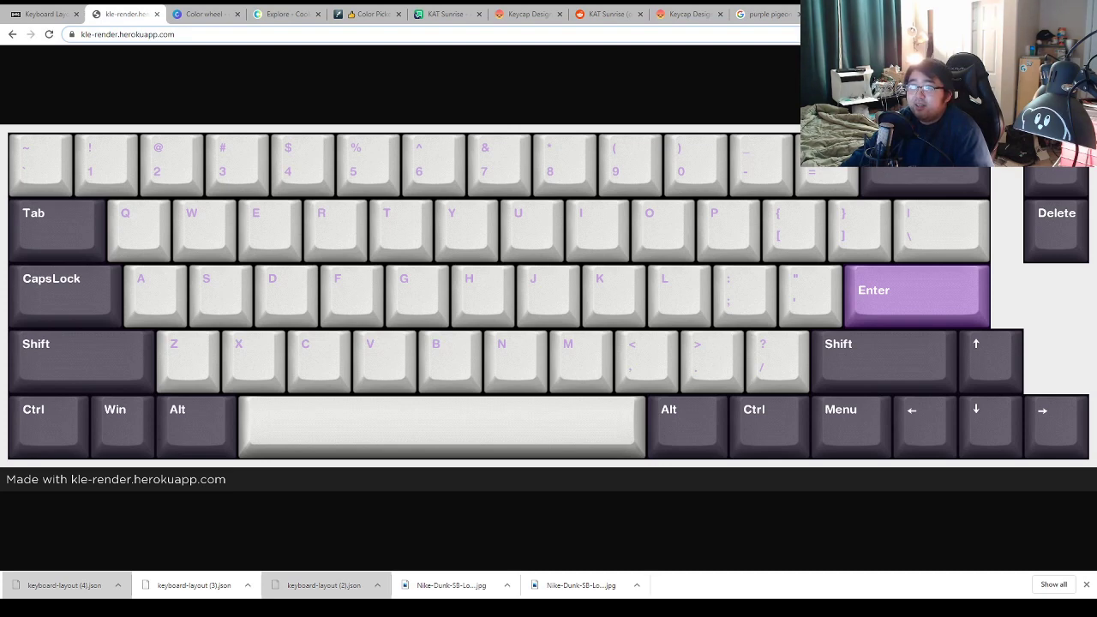
- Examine the sample Leopold fc660m keyboards and caps-only sets on the keycap designer resources page
key("ctrl+shift+t")
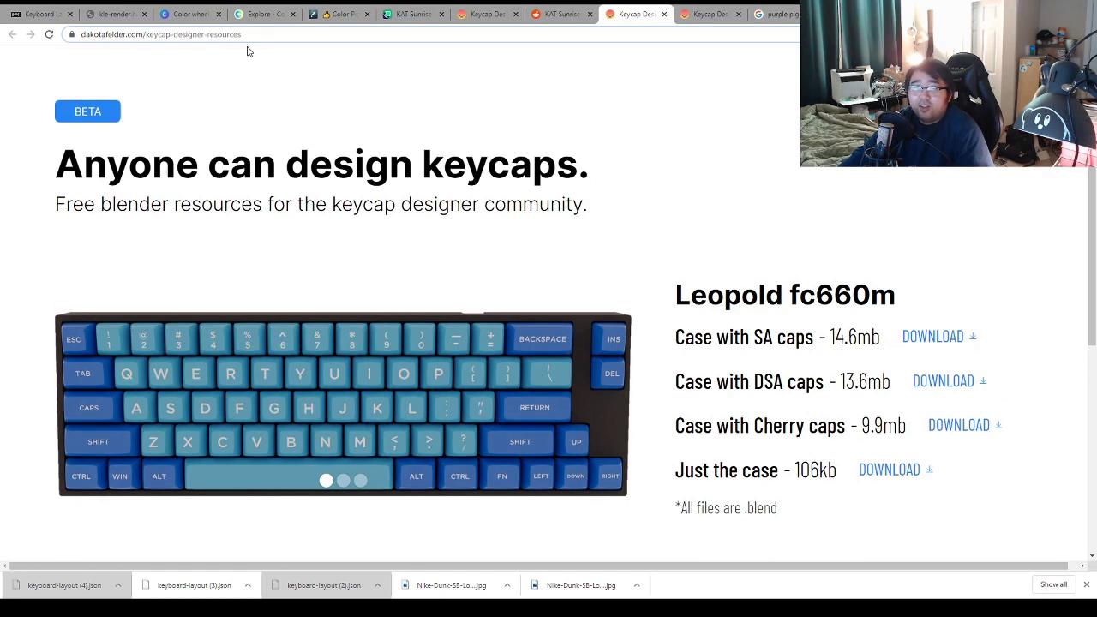
scroll(639, 144, "down", 2)
scroll(639, 143, "down", 2)
scroll(874, 186, "up", 3)
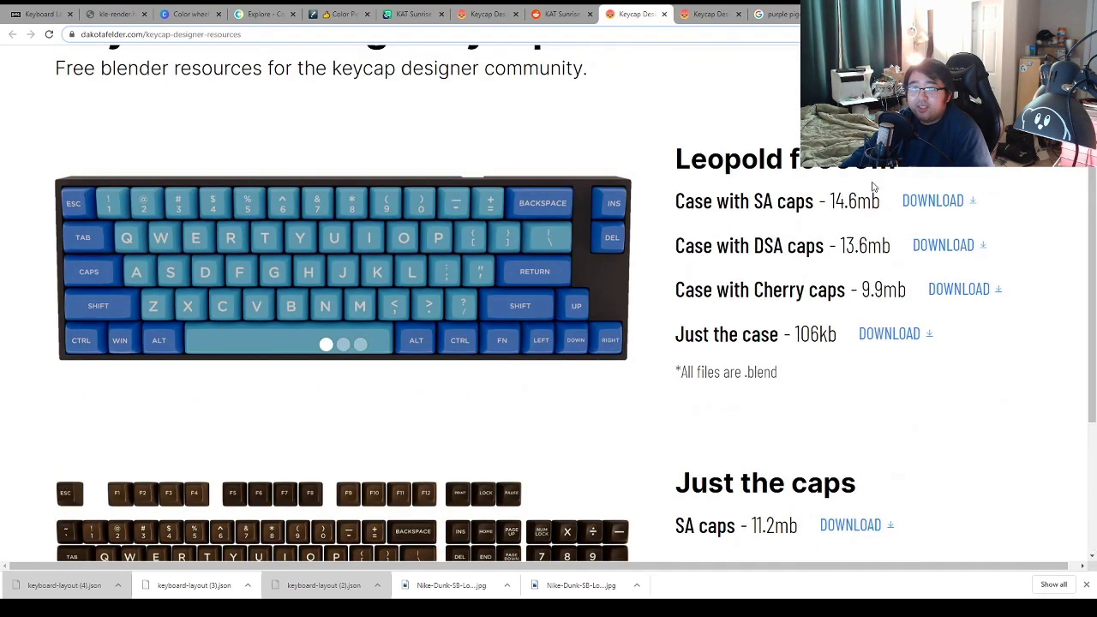
left_click(345, 344)
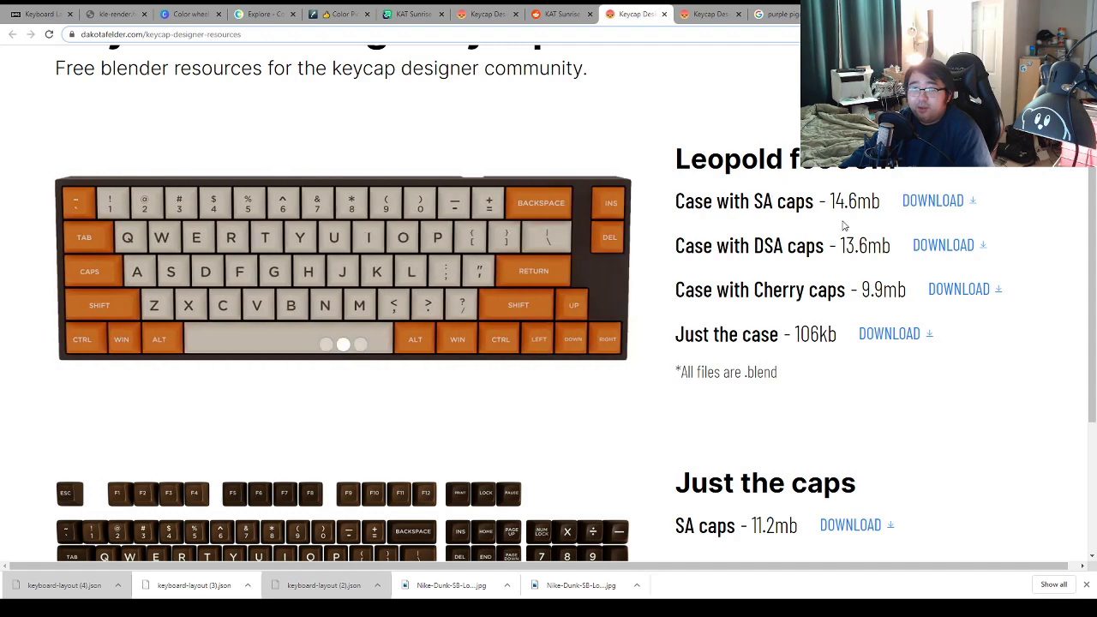
scroll(909, 296, "down", 3)
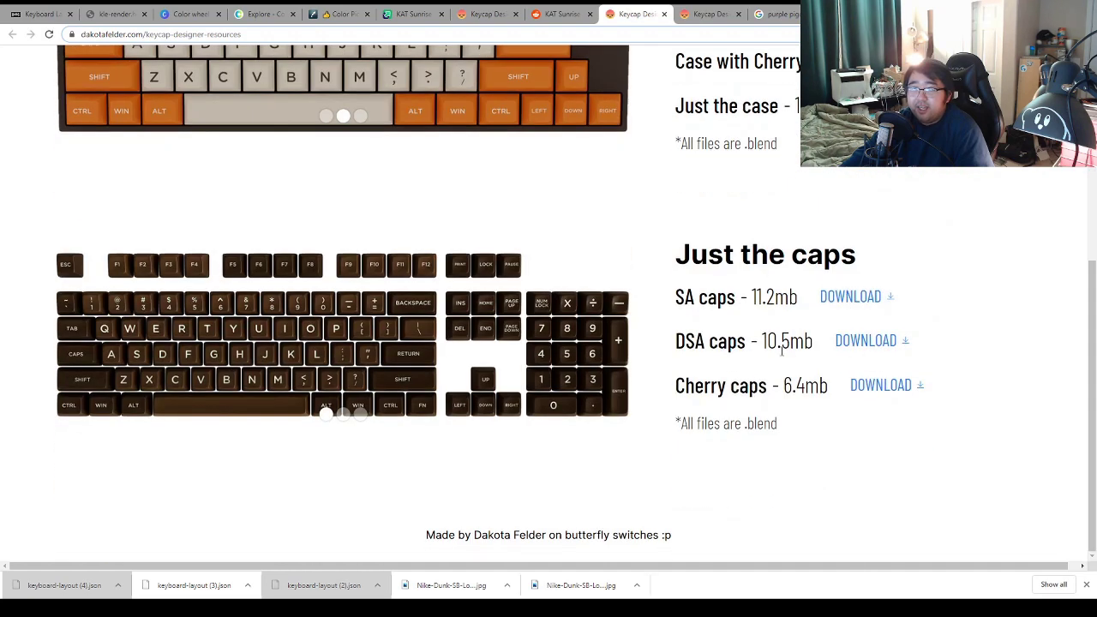
left_click(345, 416)
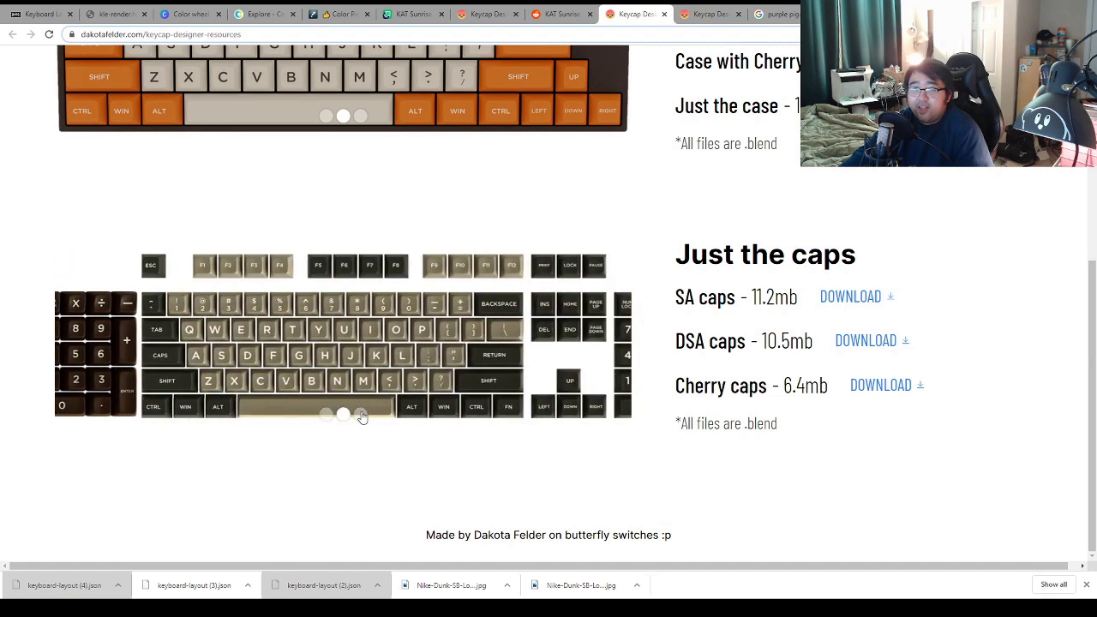
left_click(362, 417)
scroll(609, 274, "up", 2)
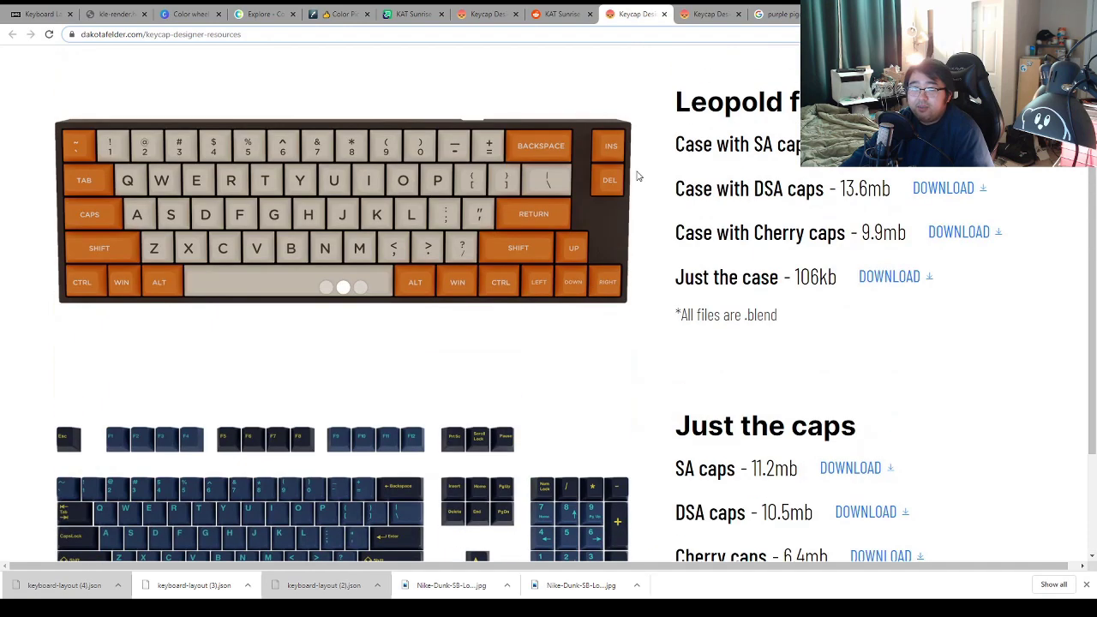
- Download the Leopold fc660m case with Cherry caps and open GMK Leopold fc660m.blend in Blender
left_click(952, 234)
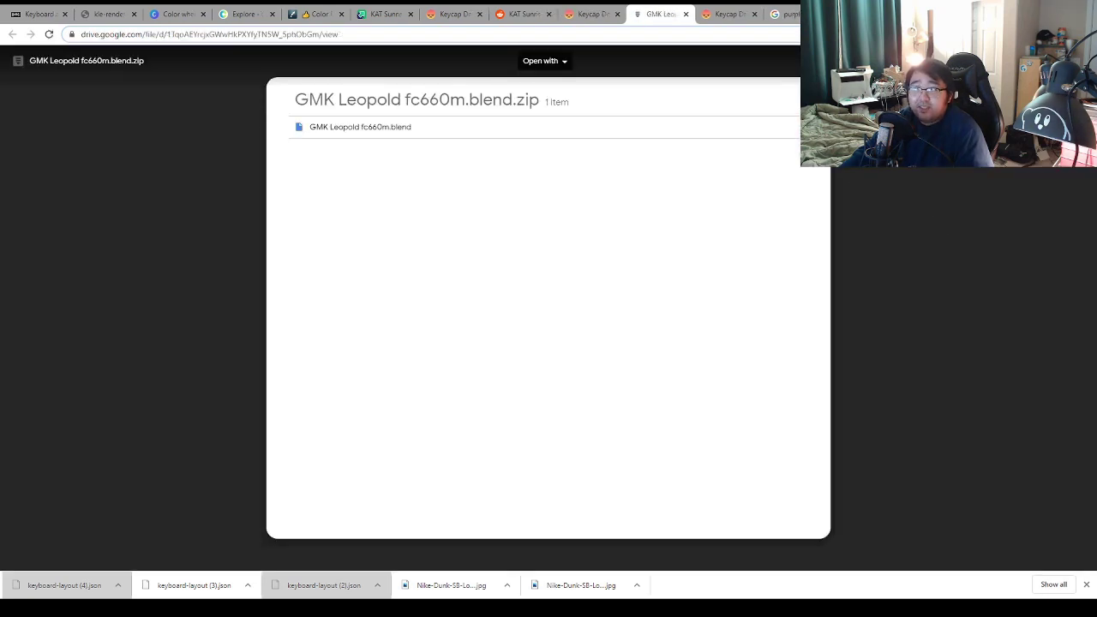
left_click(1014, 61)
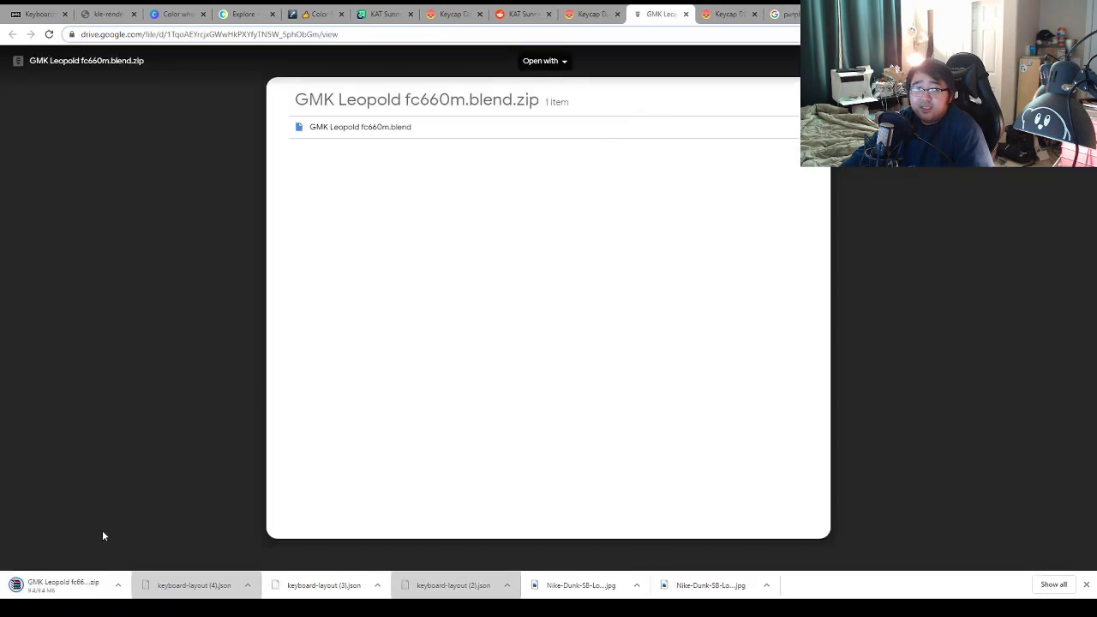
left_click(60, 585)
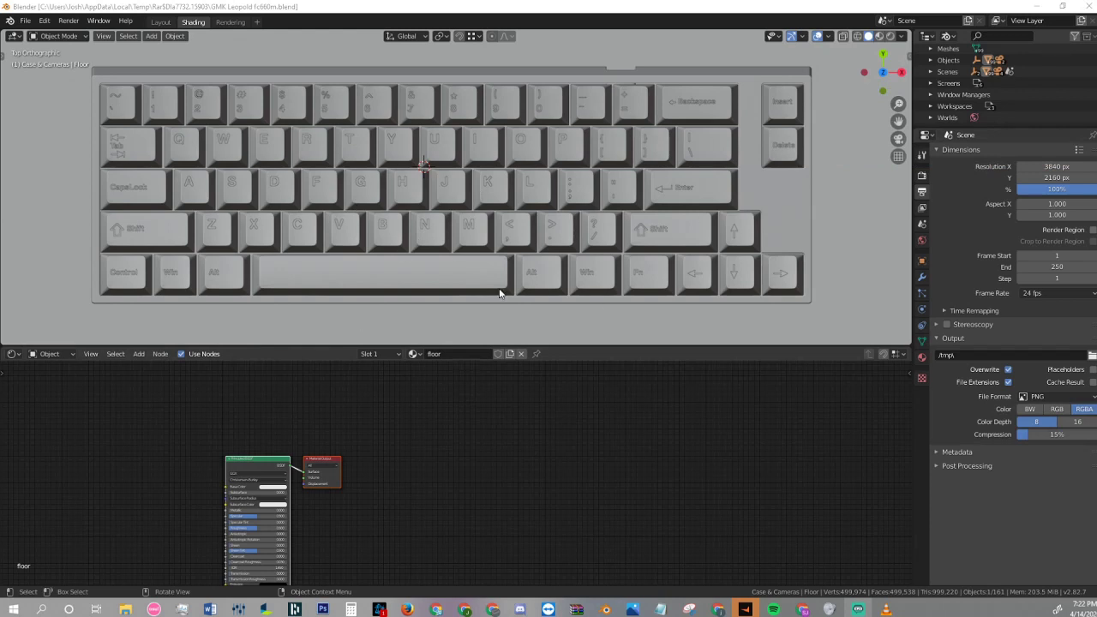
- Switch the keyboard model's 3D viewport to Rendered shading and frame the whole keyboard
right_click(446, 304)
key("z")
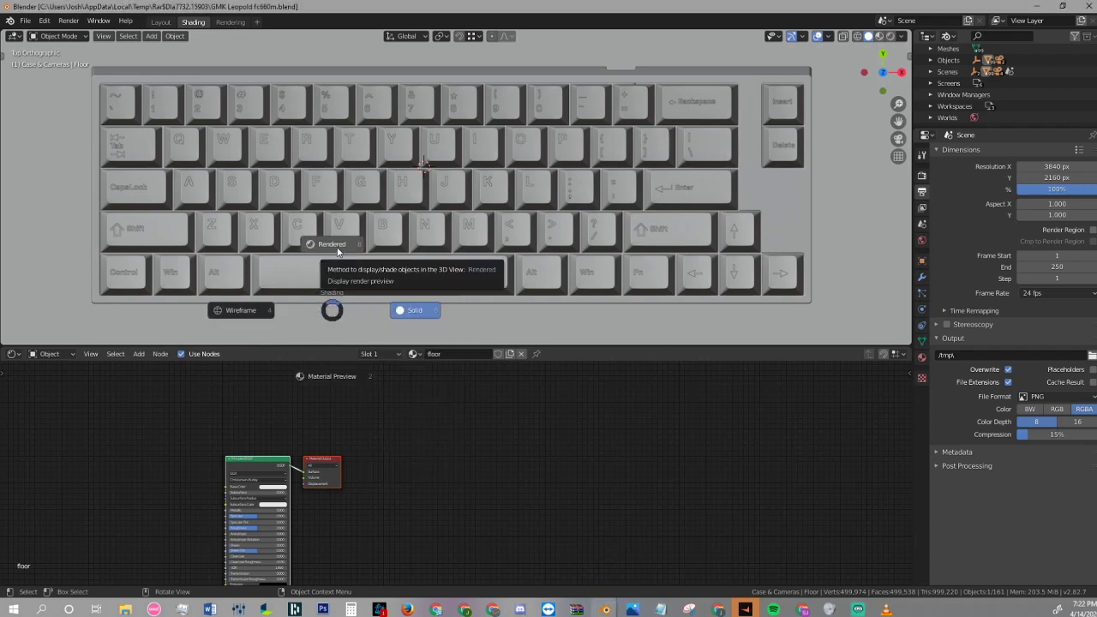
left_click(337, 250)
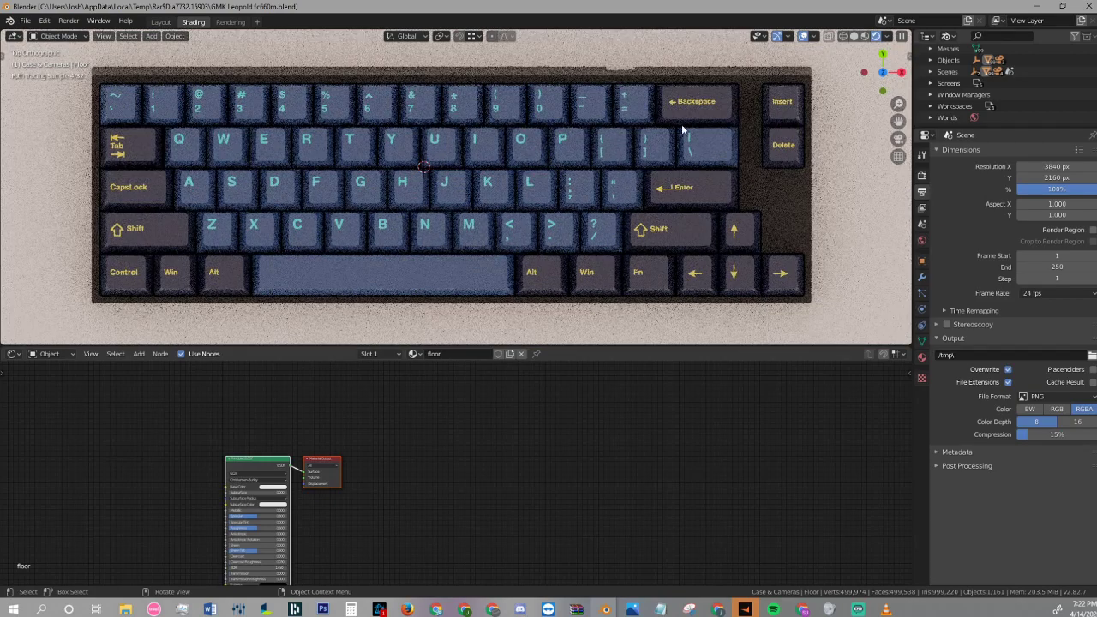
scroll(433, 194, "down", 1)
scroll(502, 199, "up", 2)
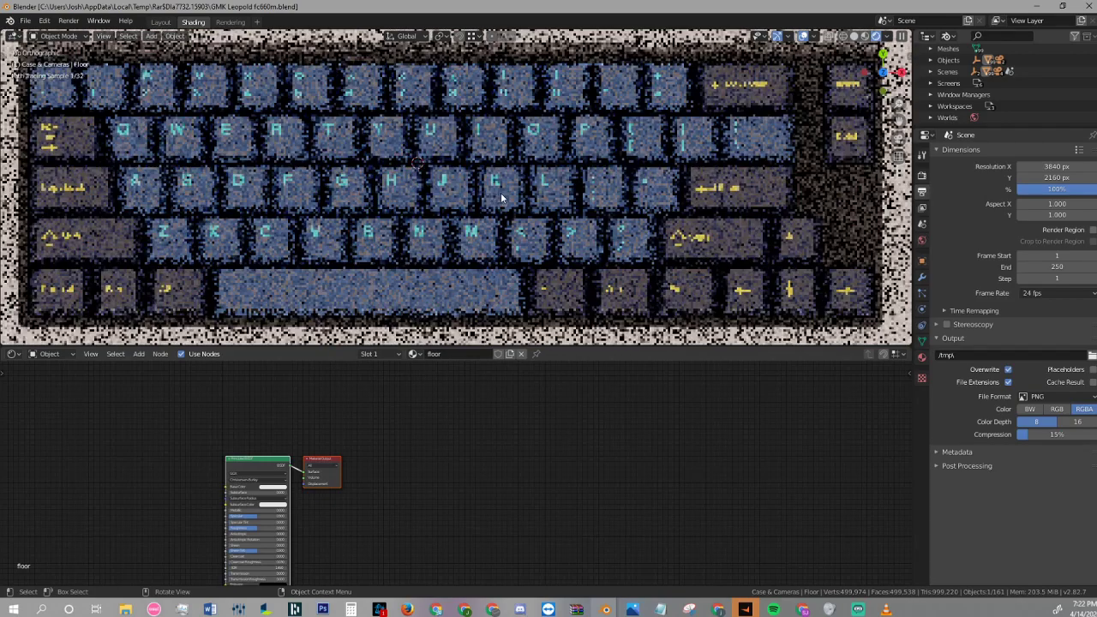
scroll(502, 198, "down", 3)
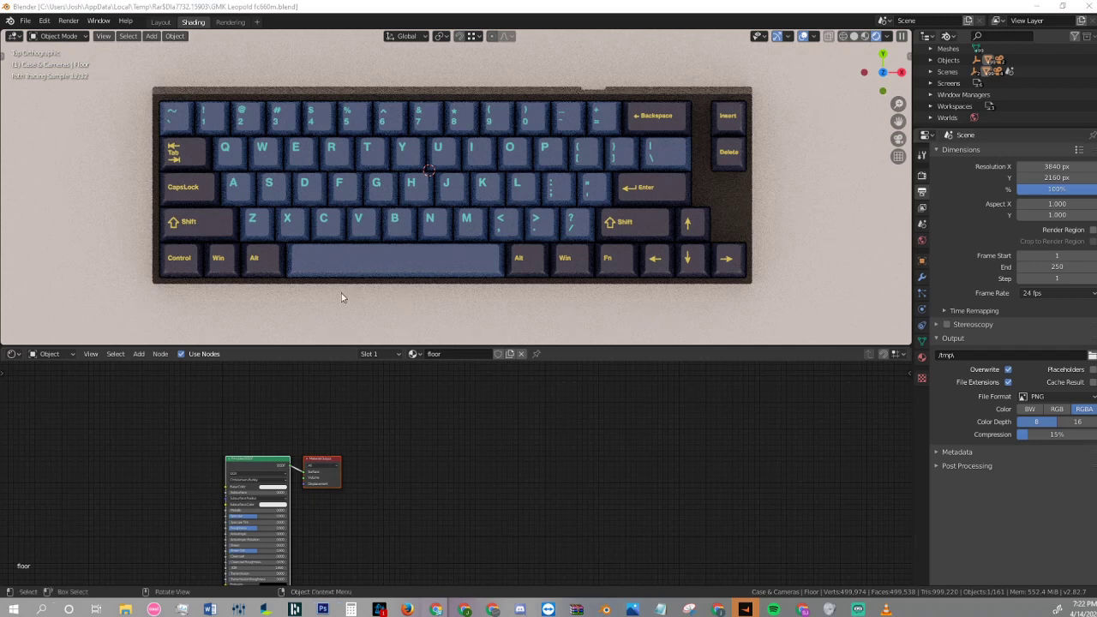
- Set the base color of the Control key's Modifiers material to hex #524c58
left_click(186, 253)
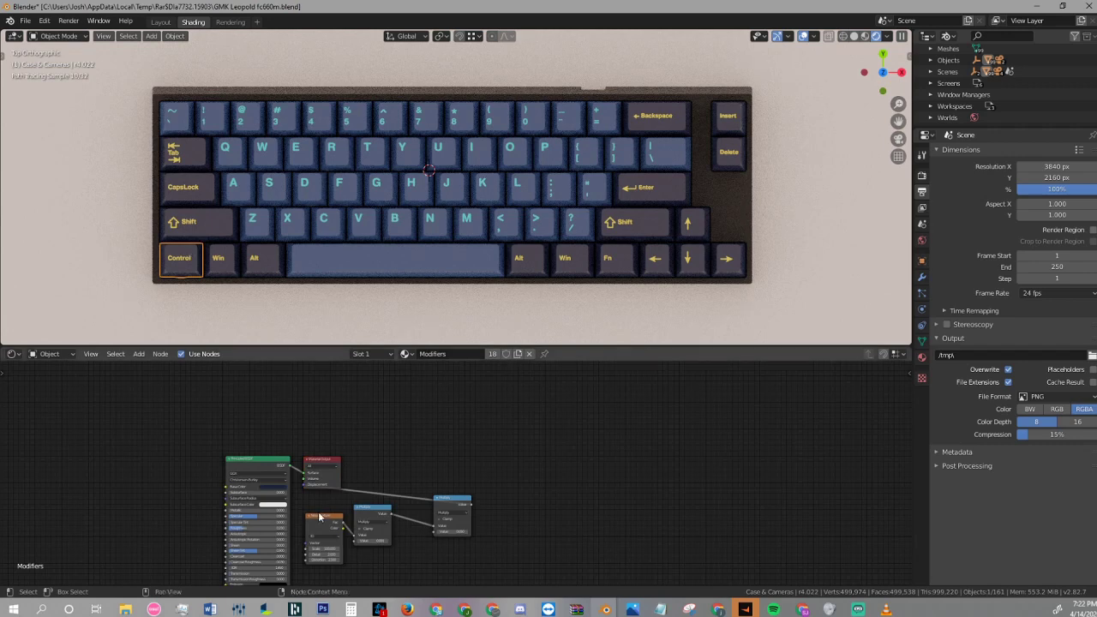
scroll(288, 499, "up", 5)
middle_click_drag(298, 472, 697, 401)
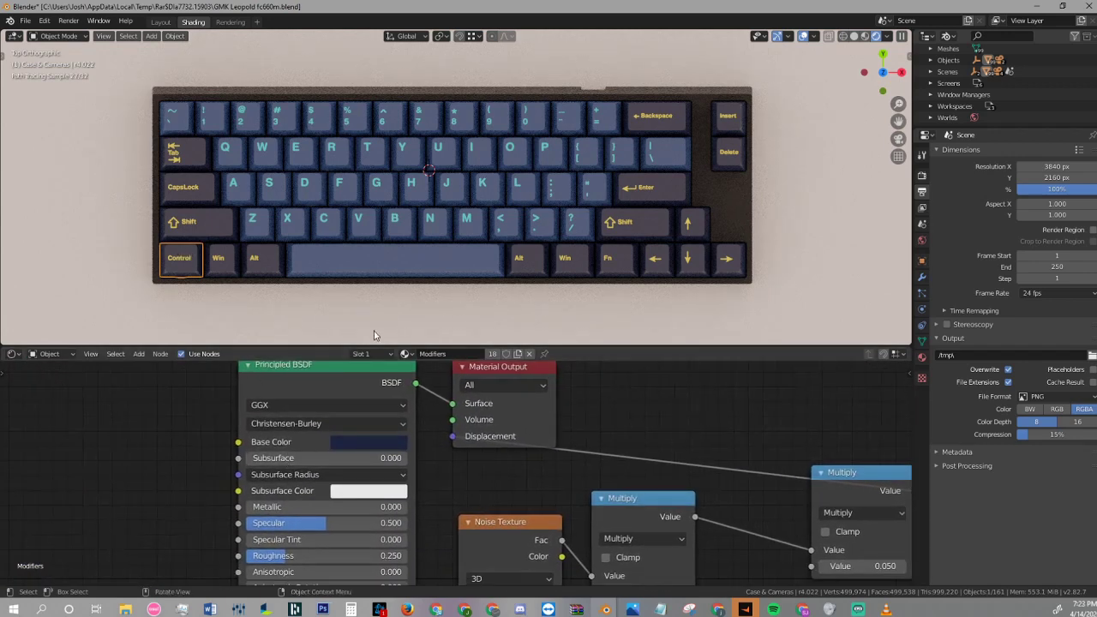
left_click(358, 444)
left_click(433, 354)
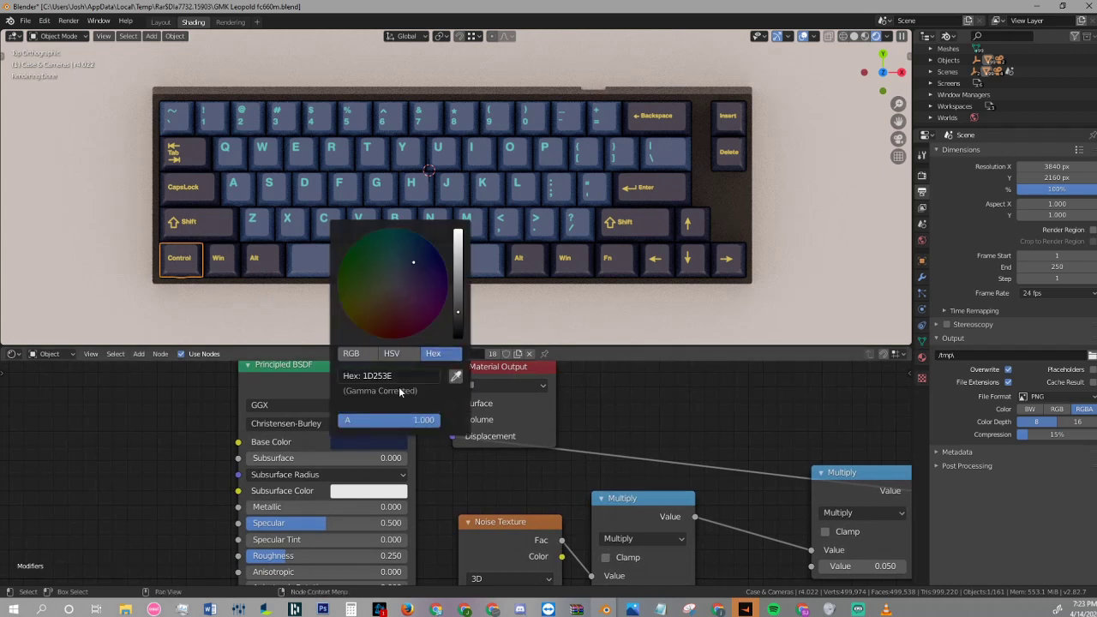
left_click(387, 375)
type("#524c58")
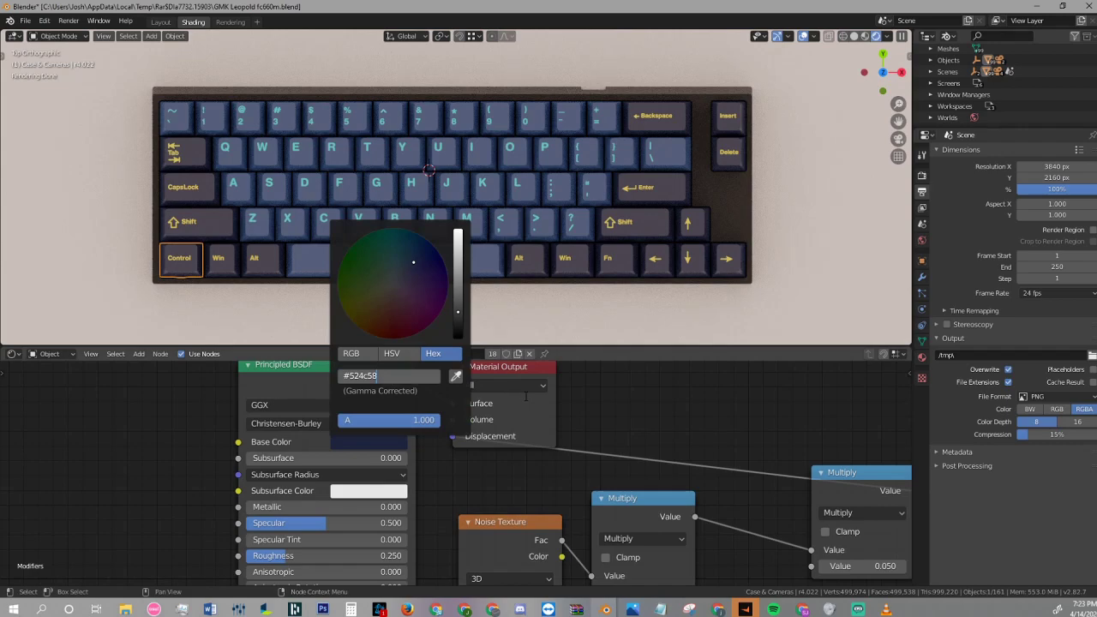
key("Return")
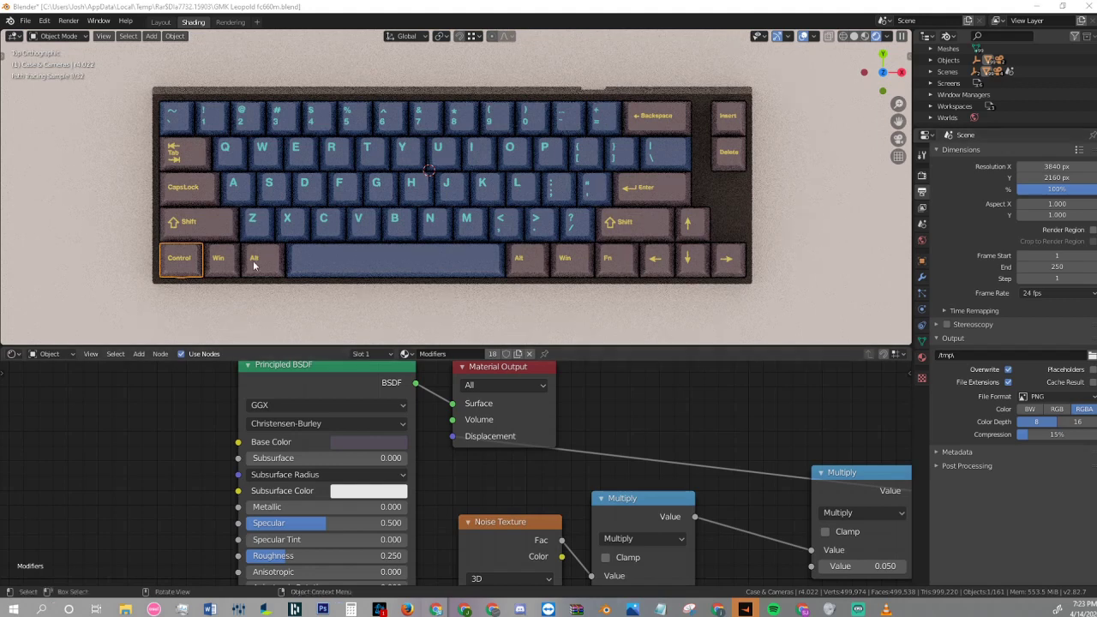
- Set the base color of the Control legend's Modifiers Text material to white, hex #ffffff
left_click(180, 257)
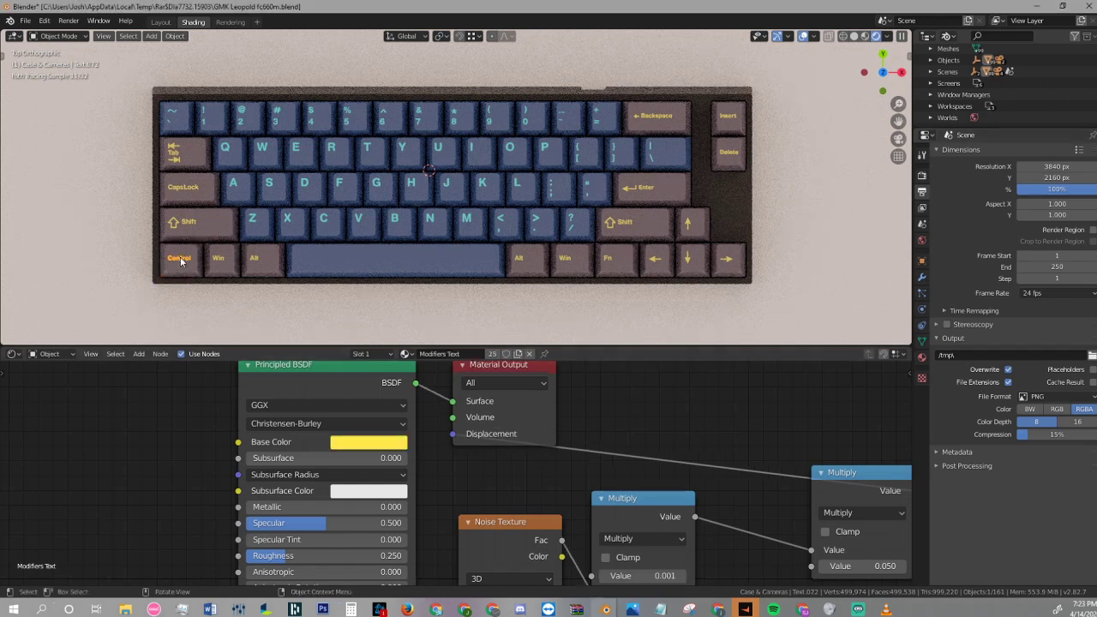
left_click(369, 442)
left_click(393, 375)
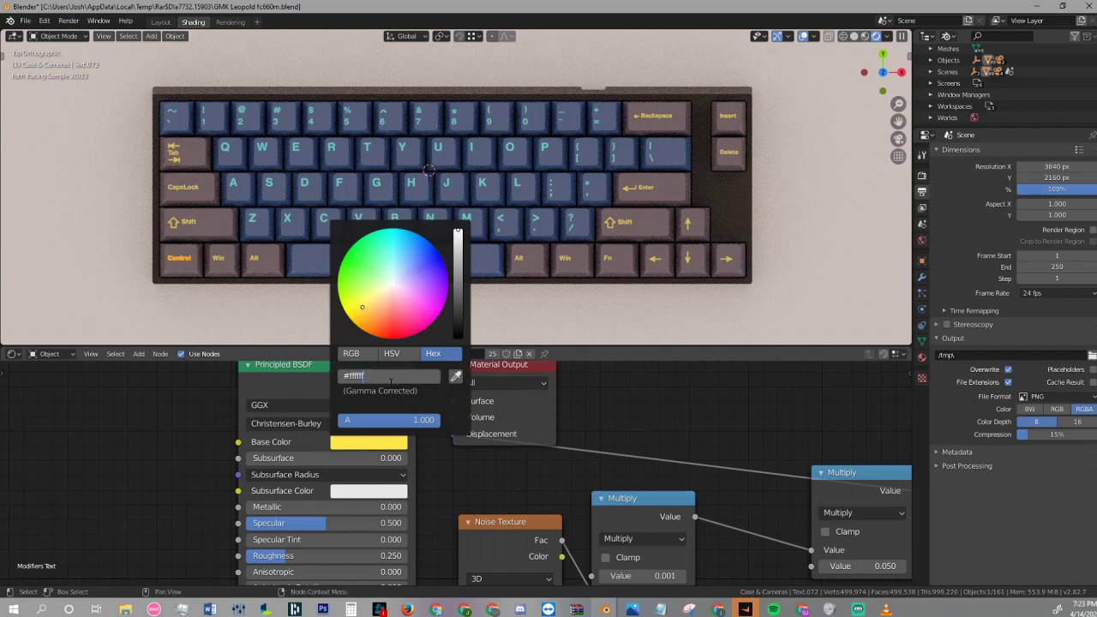
key("Return")
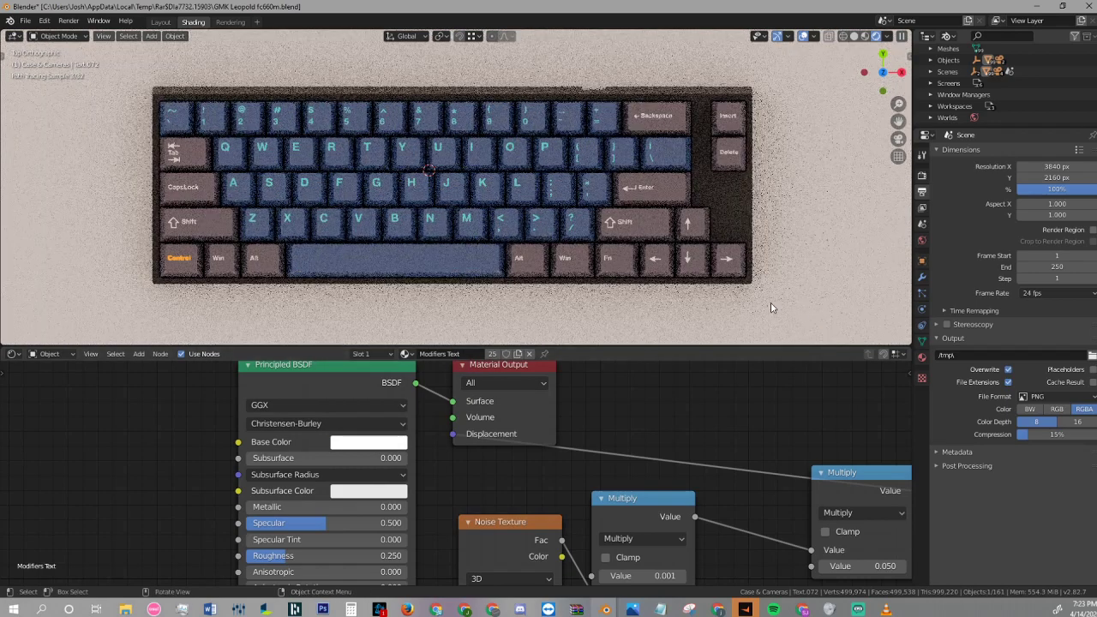
- Set the base color of the spacebar's Alphas material to hex #D2CECB
left_click(423, 262)
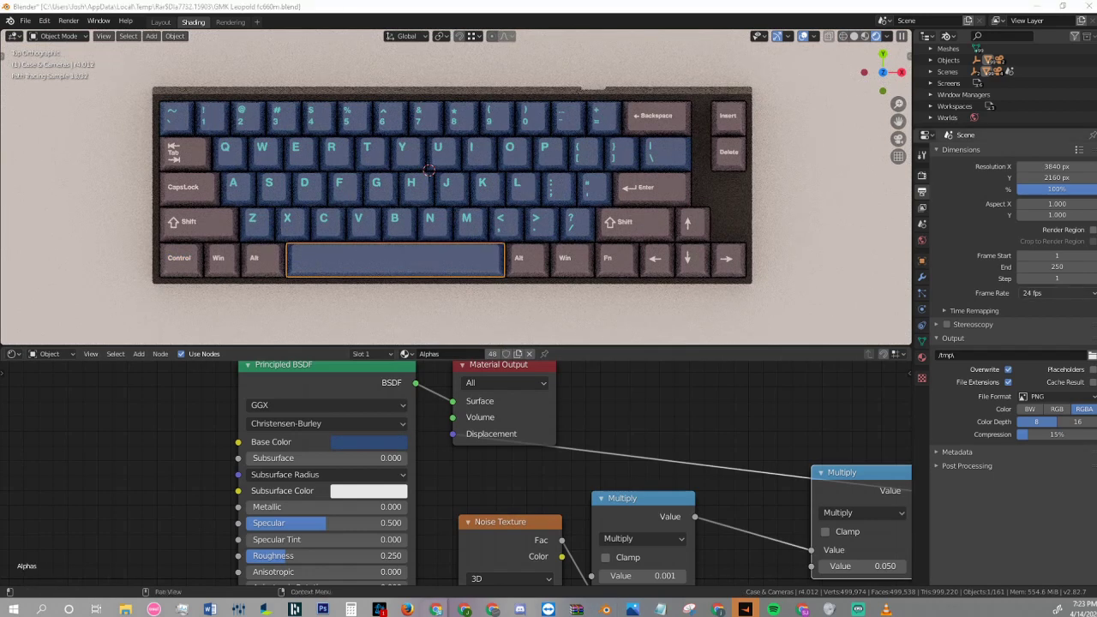
left_click(375, 441)
left_click(397, 374)
type("#D2CECB")
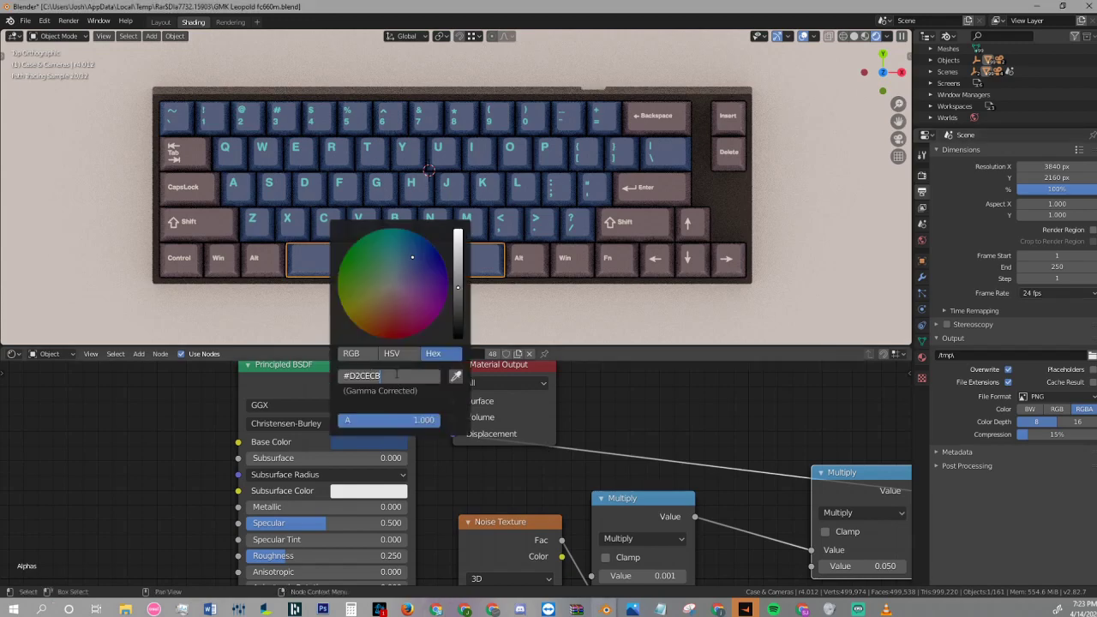
key("Return")
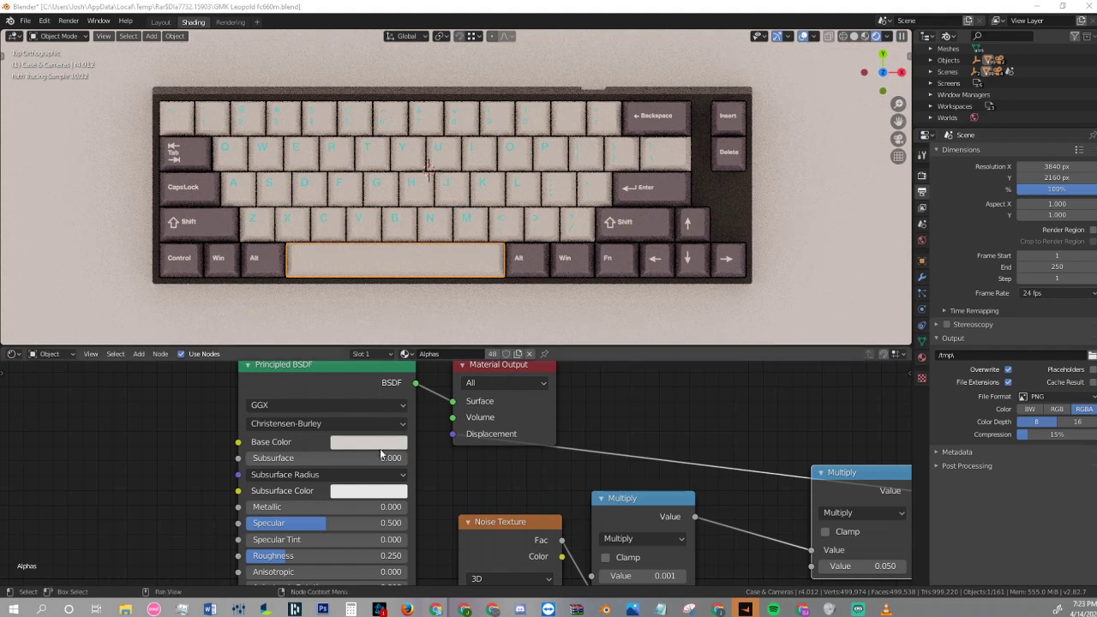
- Set the base color of the N legend's Alphas Text material to hex #a07cba
left_click(432, 220)
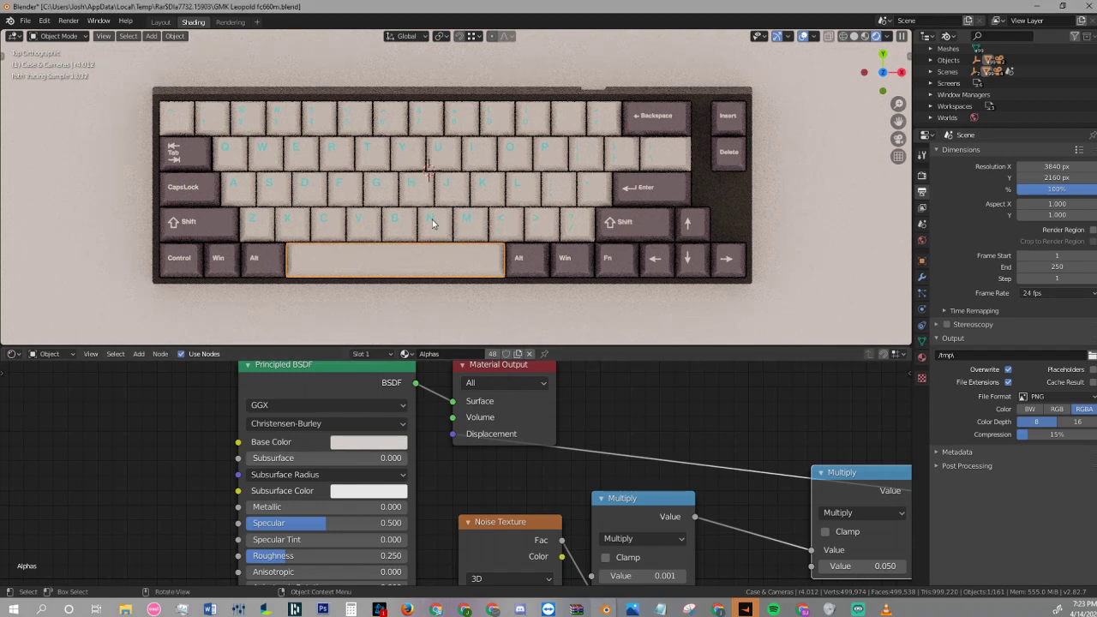
left_click(432, 222)
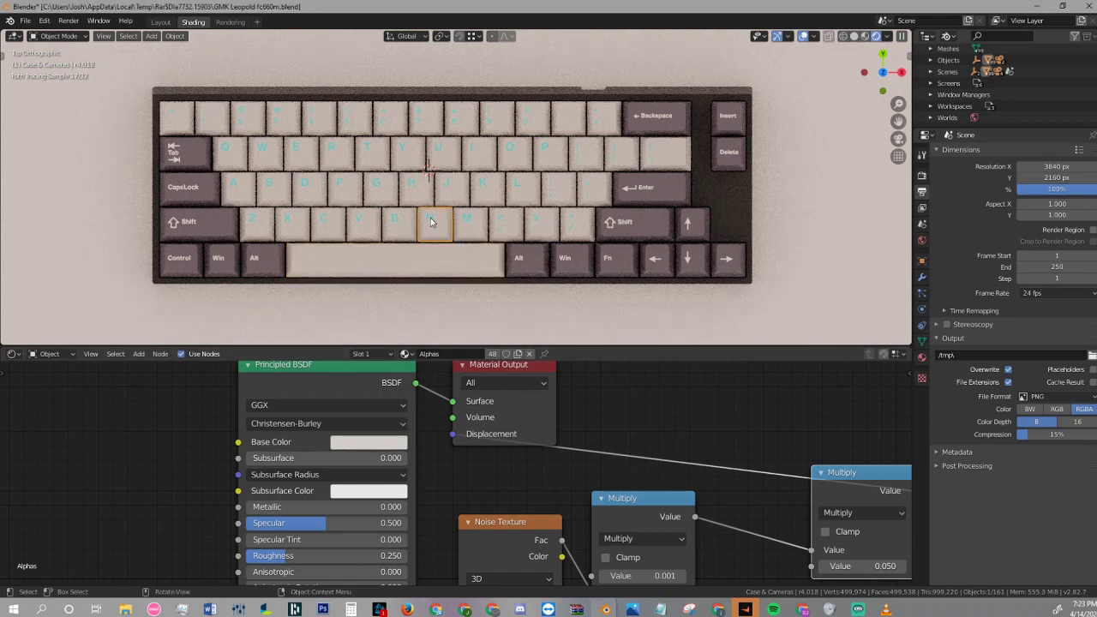
left_click(431, 218)
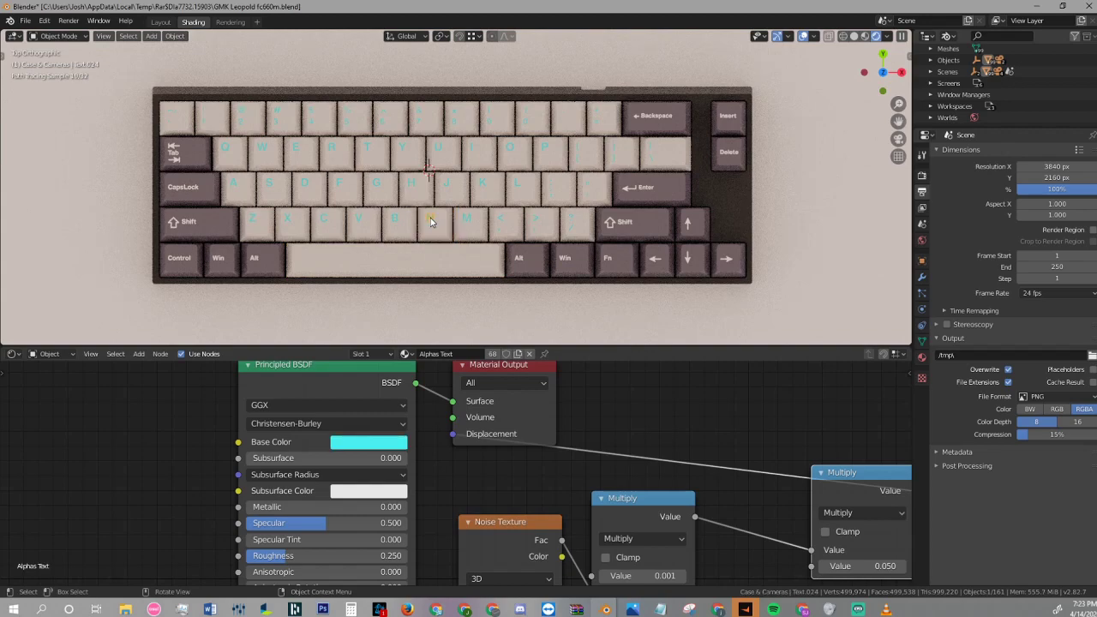
left_click(356, 442)
left_click(367, 377)
type("A07CBA")
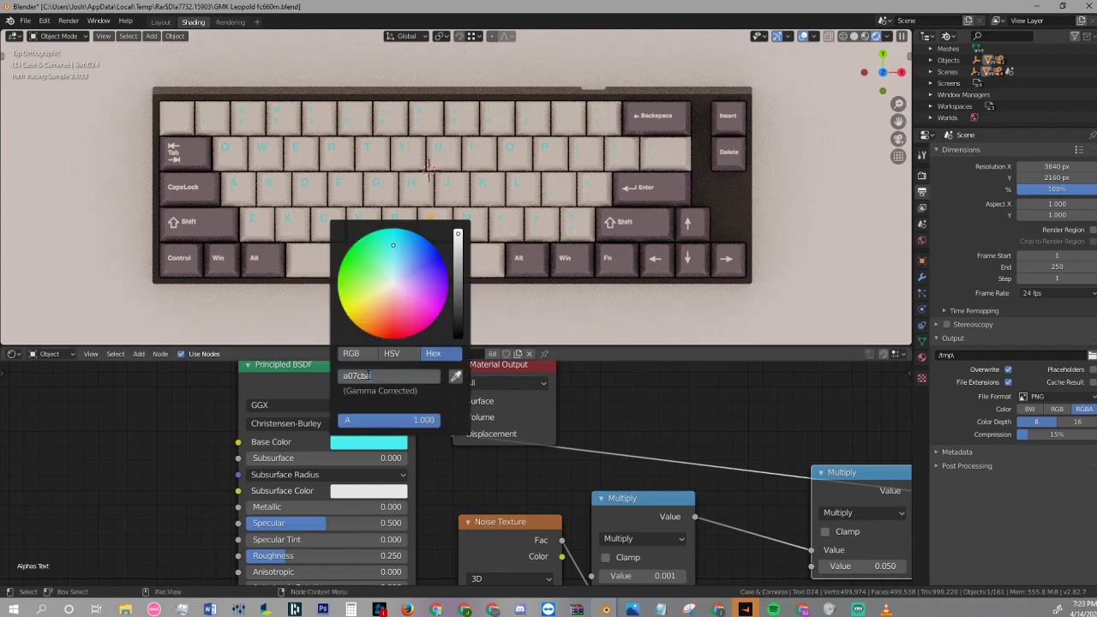
key("Return")
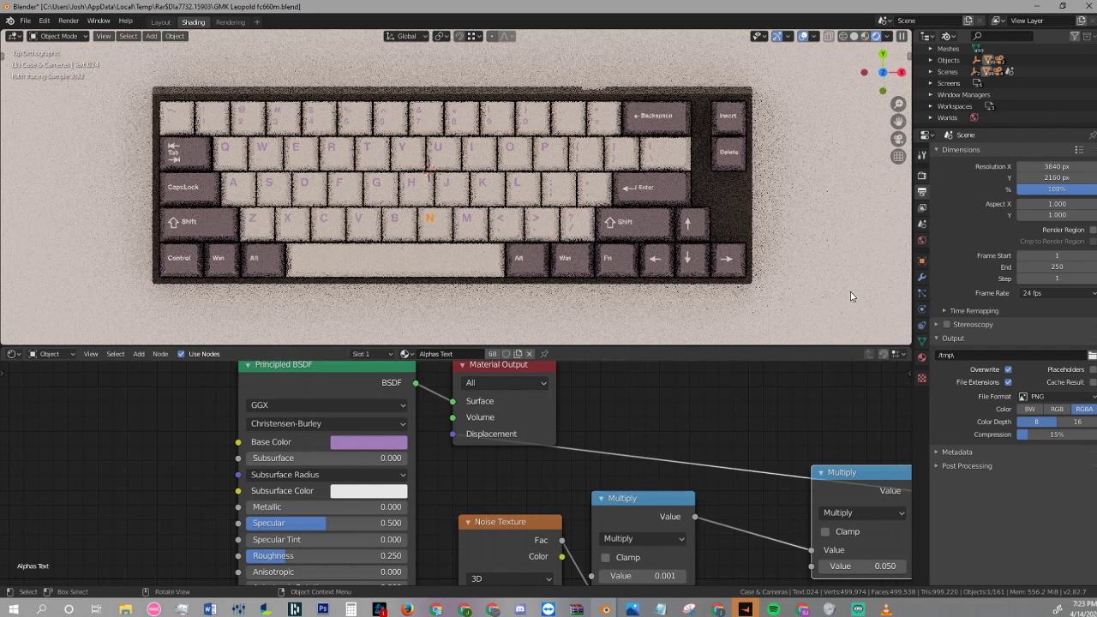
- Give the Enter key its own copy of the Modifiers material and set its base color to hex #a07cba
left_click(695, 186)
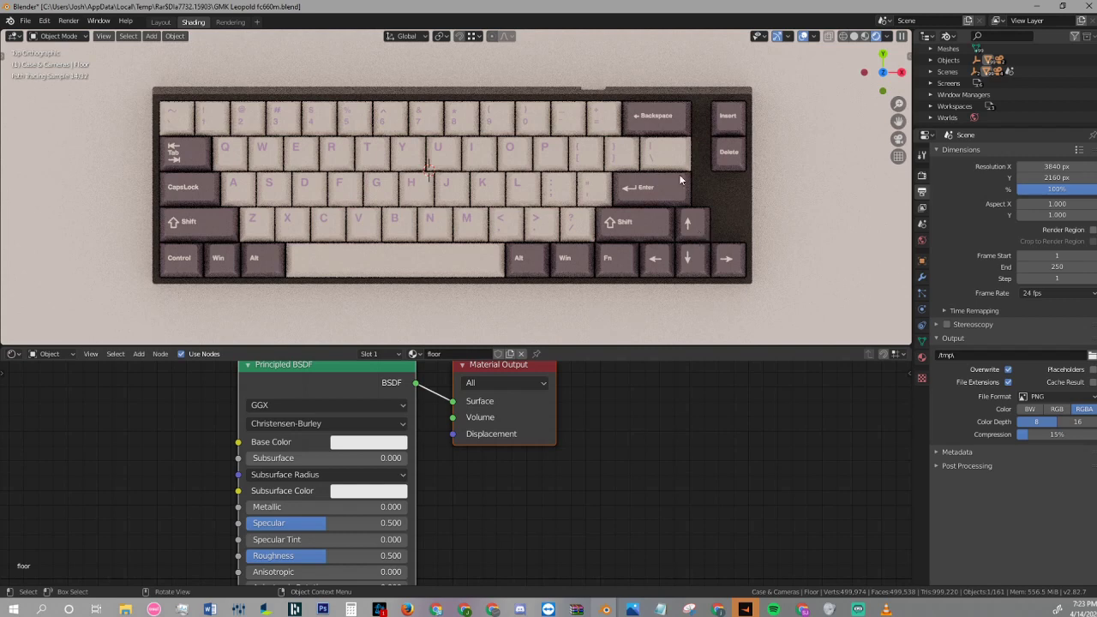
left_click(672, 187)
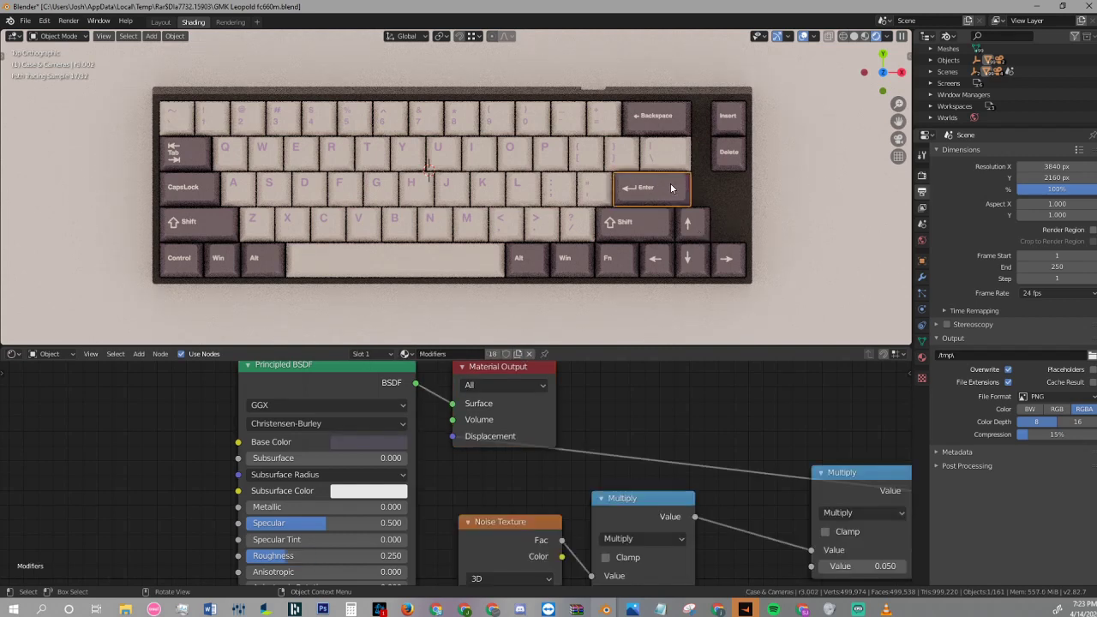
left_click(518, 354)
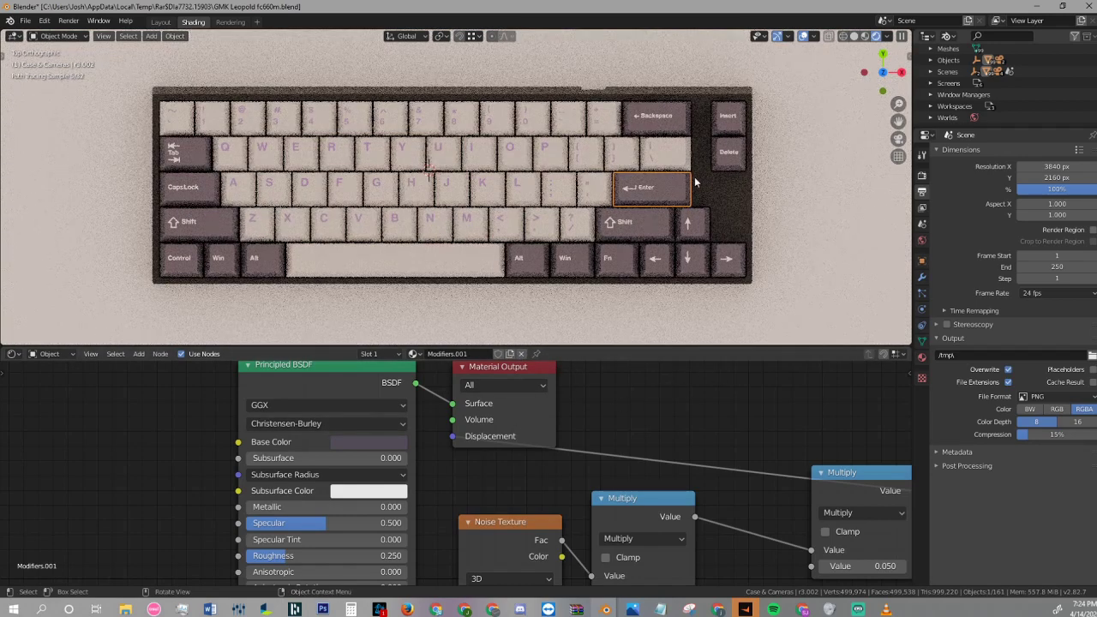
left_click(380, 450)
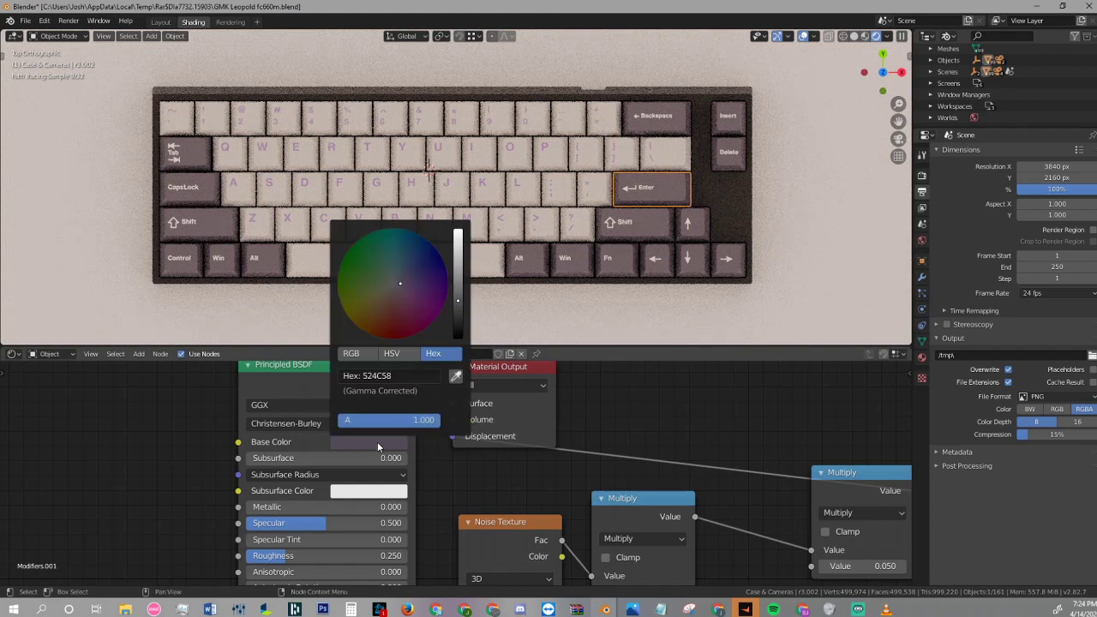
left_click(388, 376)
type("a07cba")
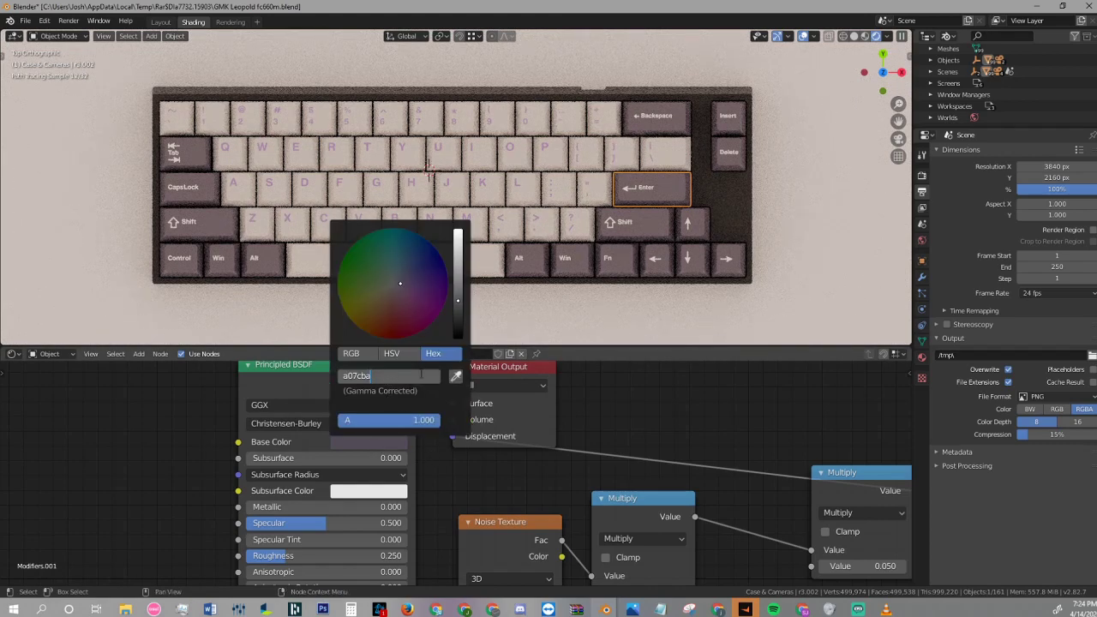
key("Return")
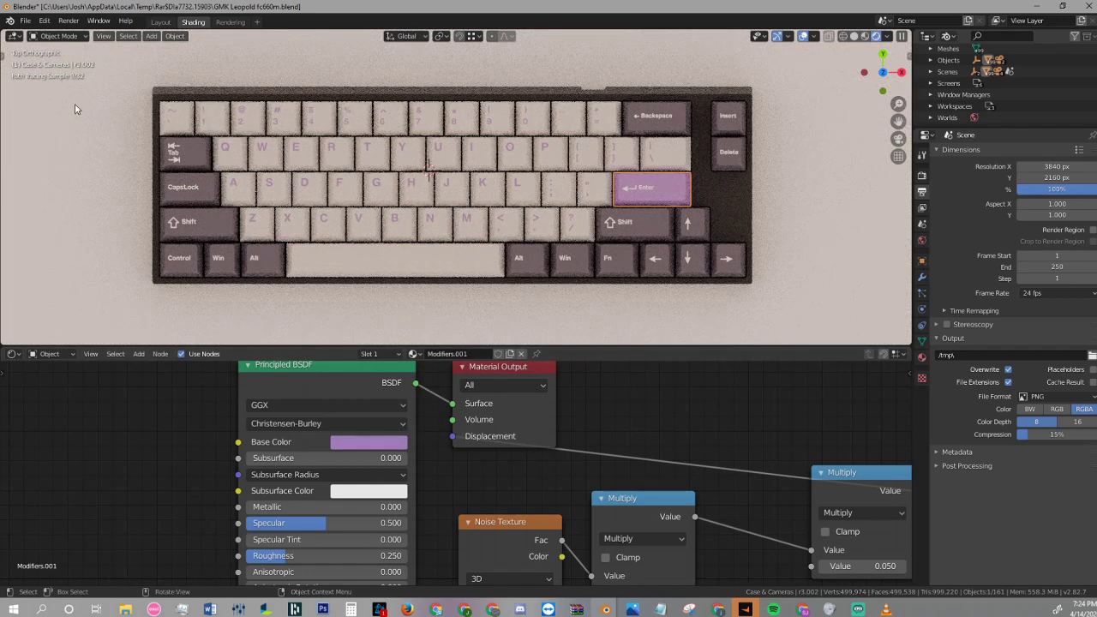
- Set the base color of the floor material behind the keyboard to hex #a07cba
left_click(69, 21)
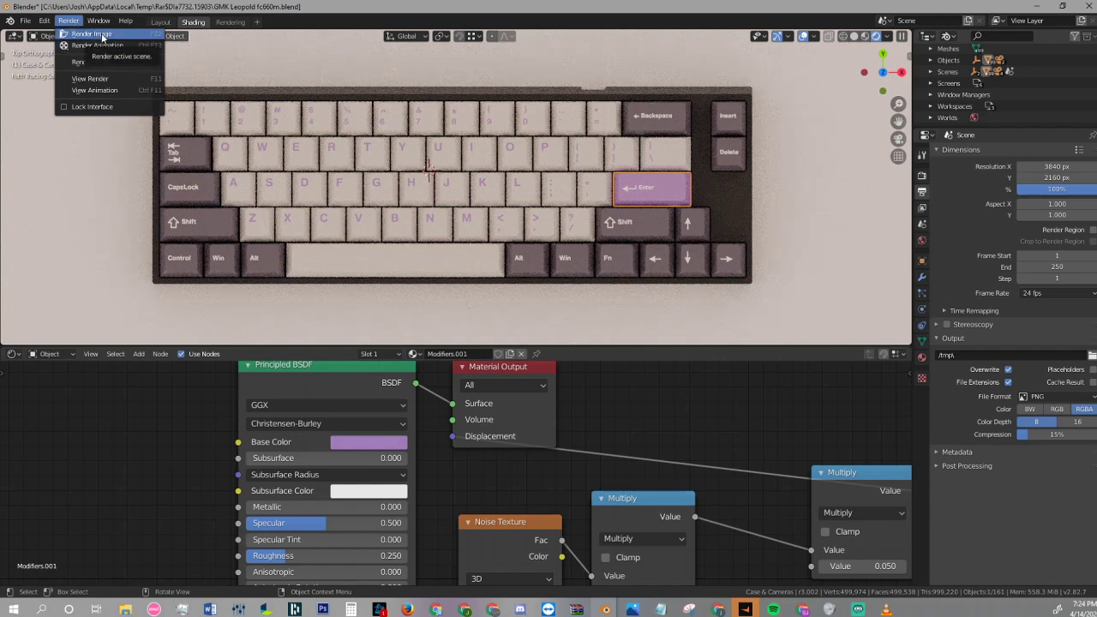
left_click(746, 196)
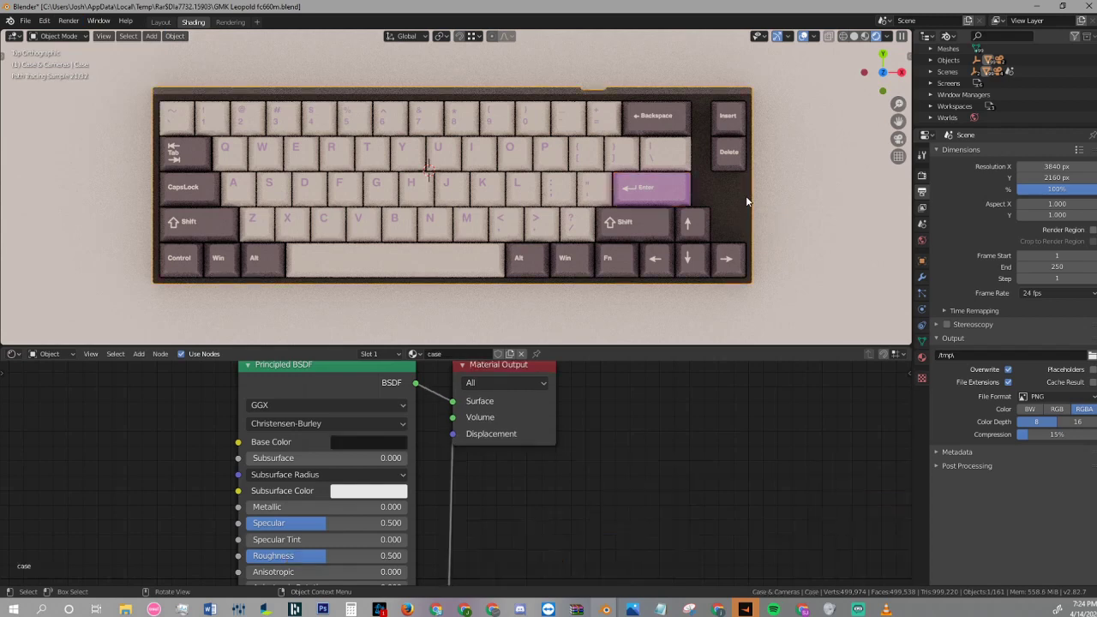
left_click(851, 241)
left_click(390, 443)
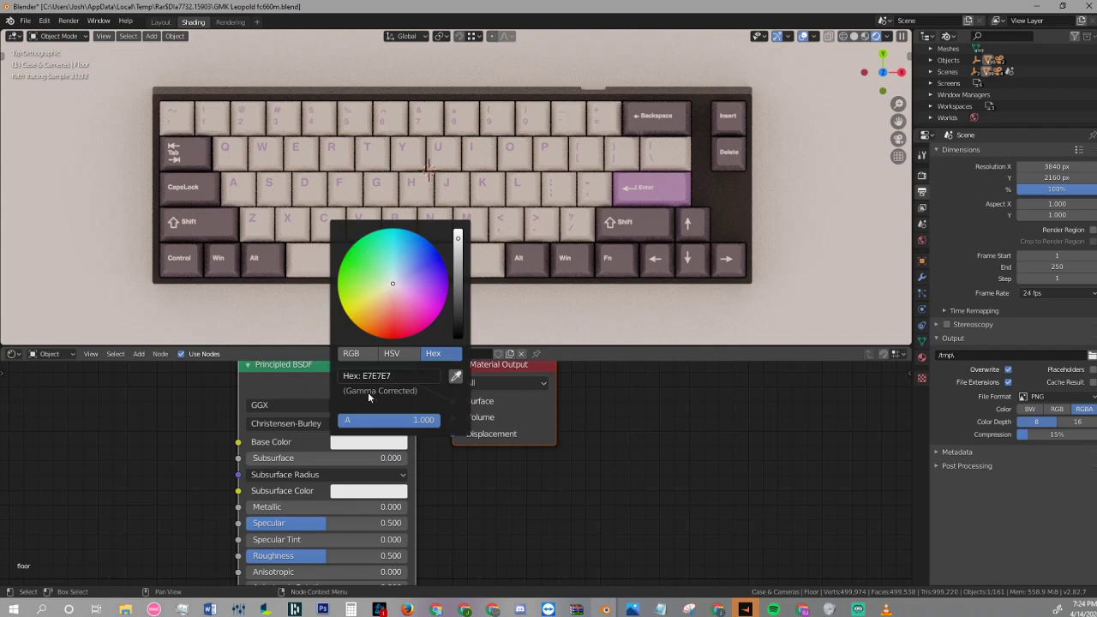
left_click(377, 375)
type("a07cba")
key("Return")
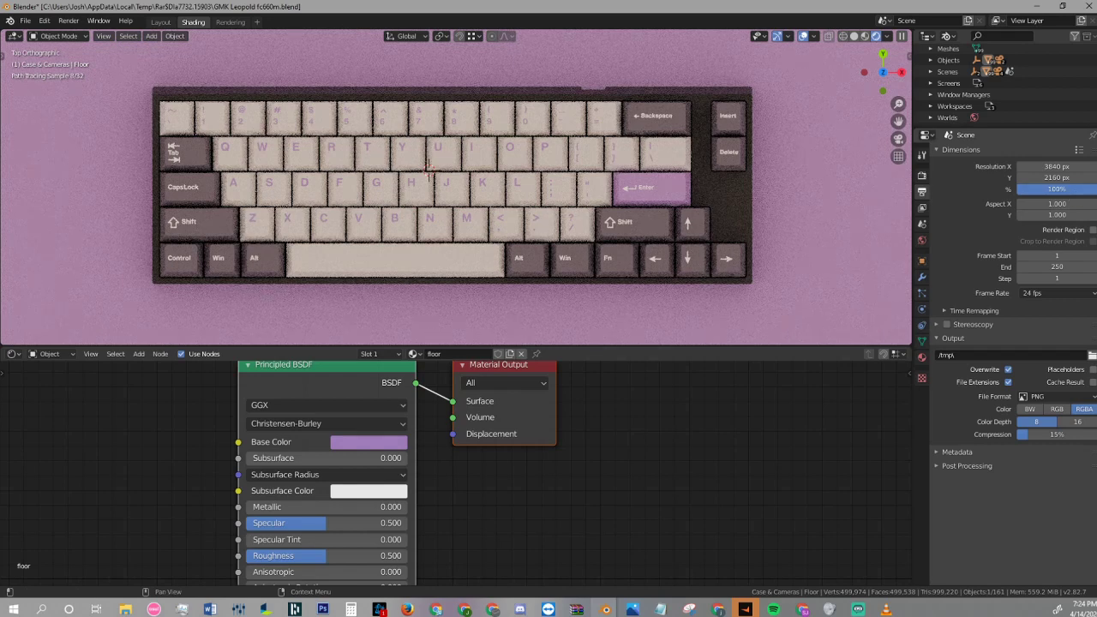
- Reduce the render resolution scale to 50% and render the keyboard scene as a still image
left_click_drag(1063, 189, 1048, 188)
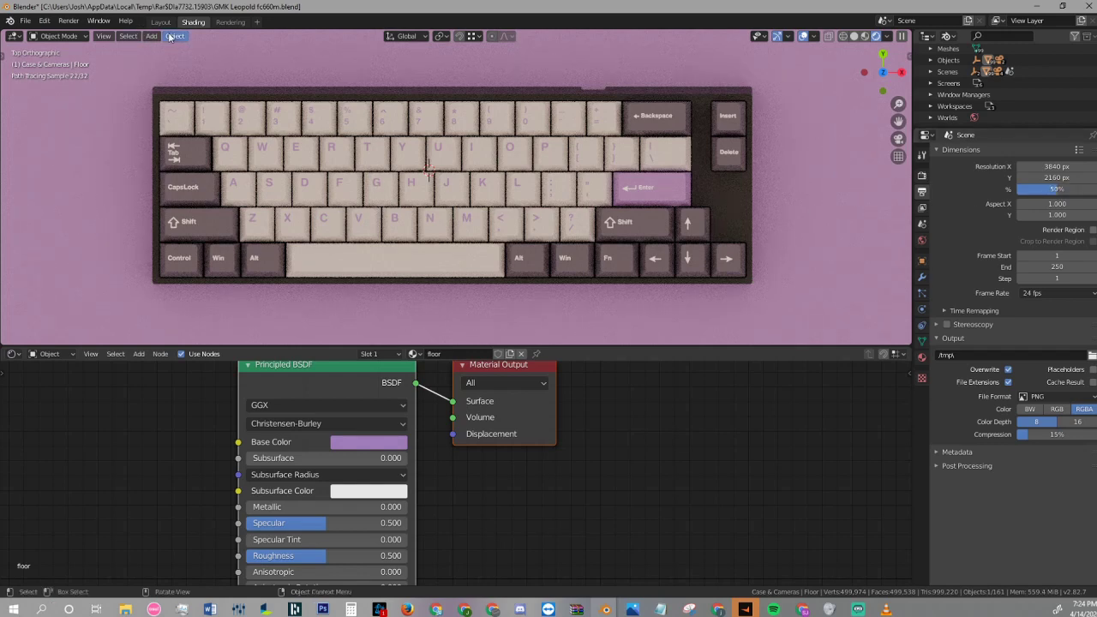
left_click(69, 21)
left_click(104, 41)
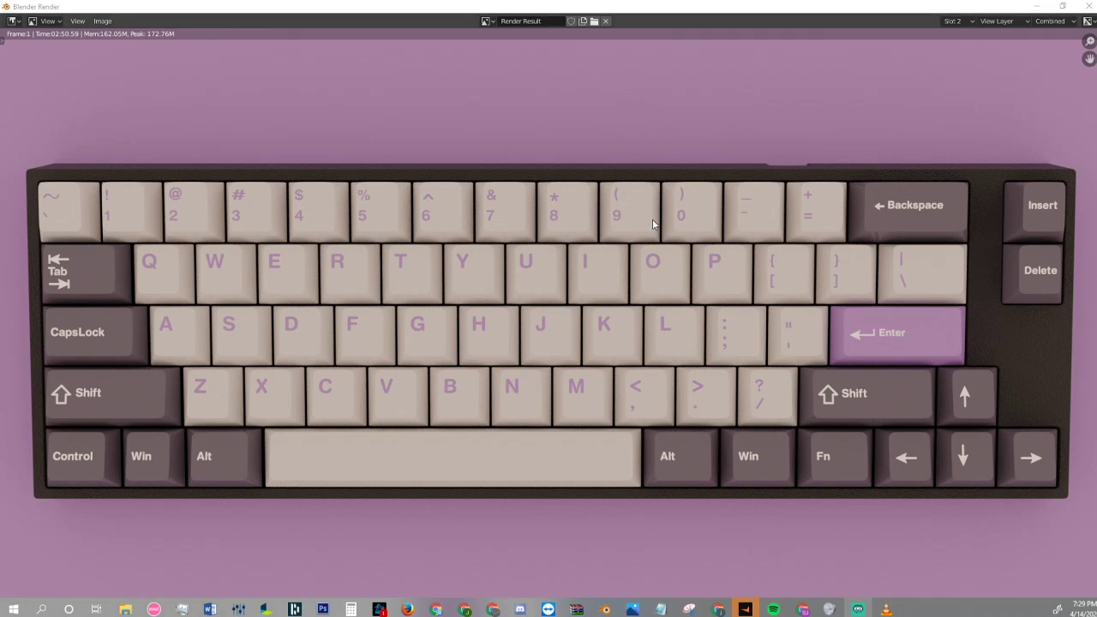
- Examine the finished top-view render of the keyboard, both close up and as a whole
scroll(651, 226, "down", 2)
scroll(652, 228, "up", 3)
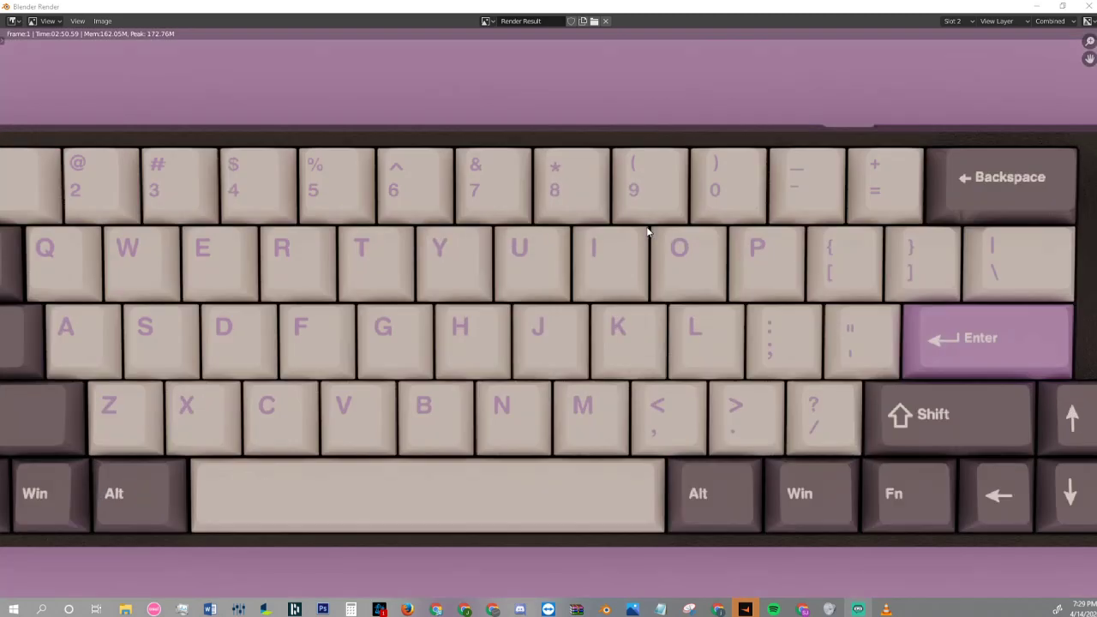
scroll(650, 228, "down", 4)
scroll(648, 230, "up", 3)
scroll(648, 231, "down", 2)
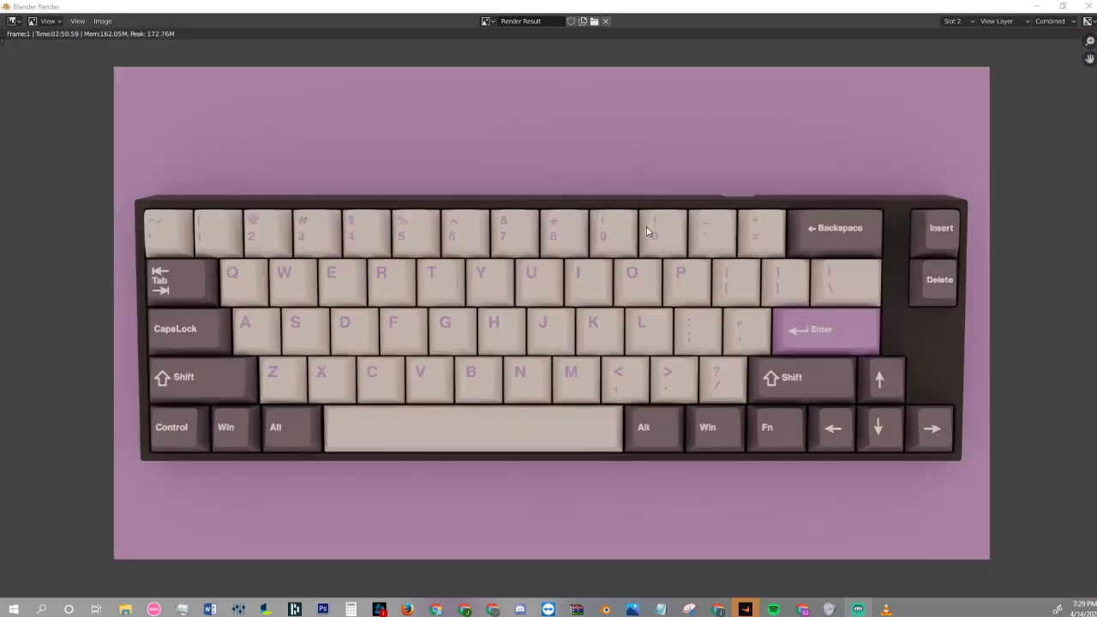
scroll(647, 231, "up", 3)
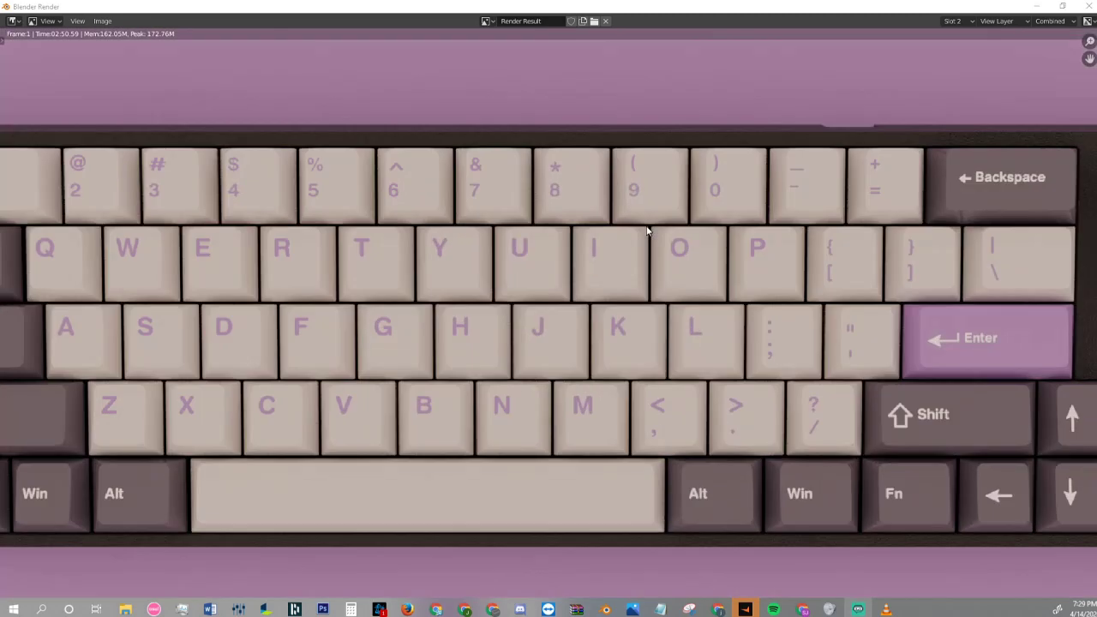
scroll(647, 230, "down", 3)
scroll(647, 227, "up", 2)
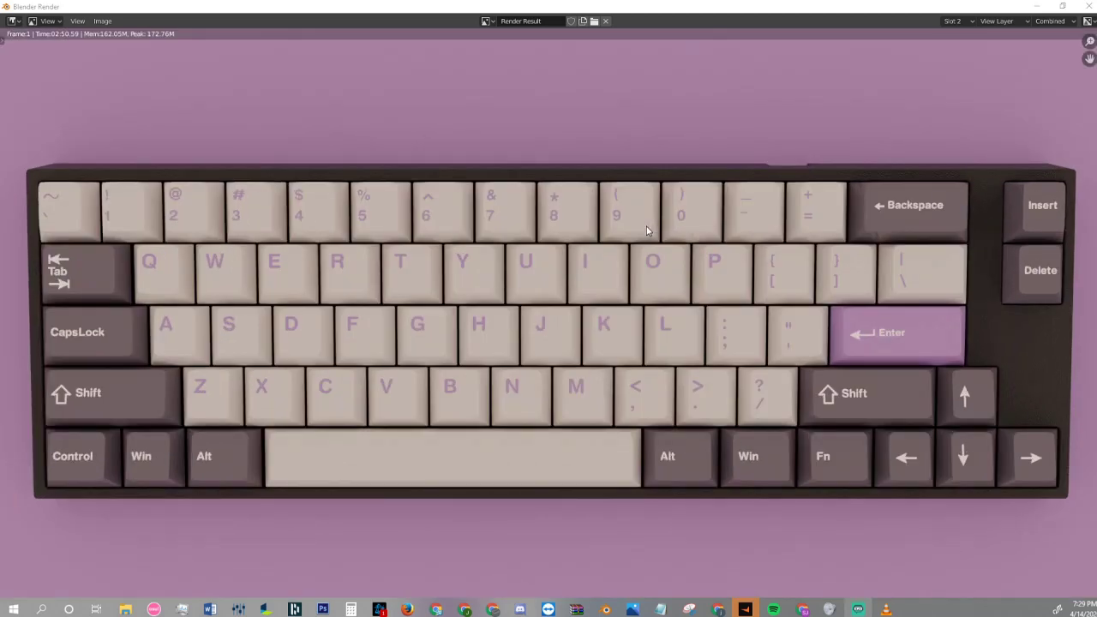
scroll(647, 226, "down", 3)
scroll(634, 228, "up", 1)
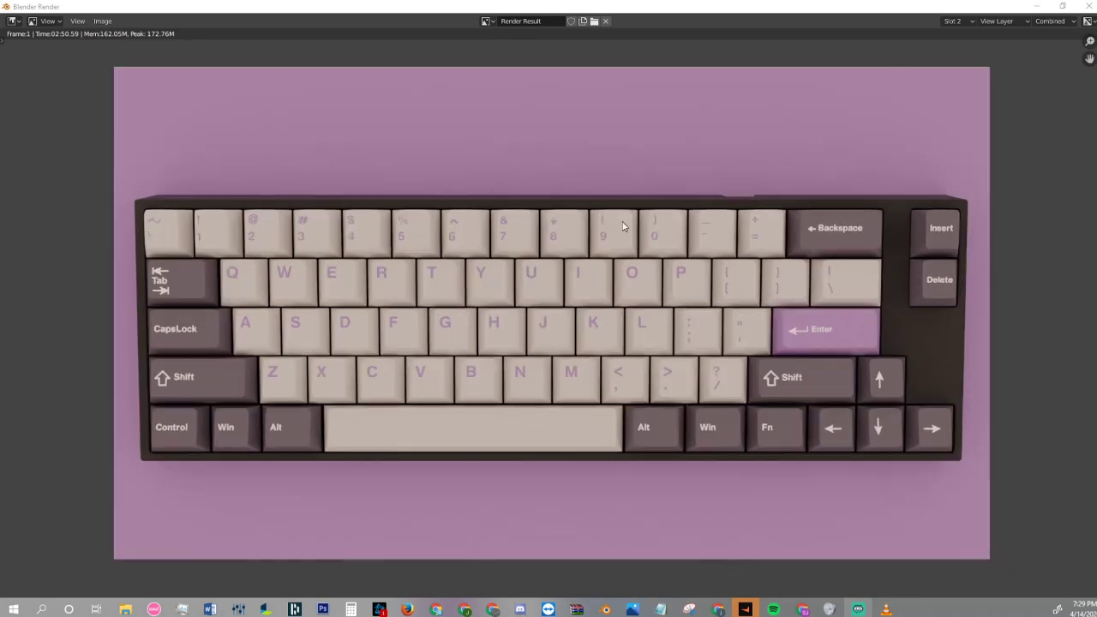
- Save the top-view render as untitle2d.png in the keycapvid folder and close the render window
left_click(103, 21)
key("Escape")
key("Escape")
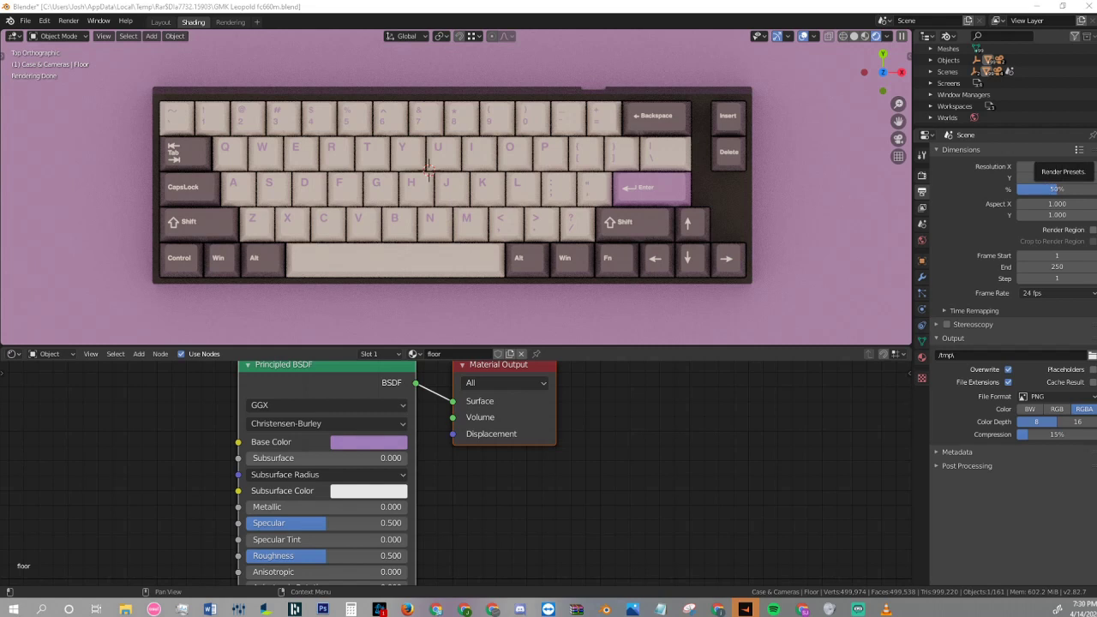
left_click_drag(1096, 163, 686, 190)
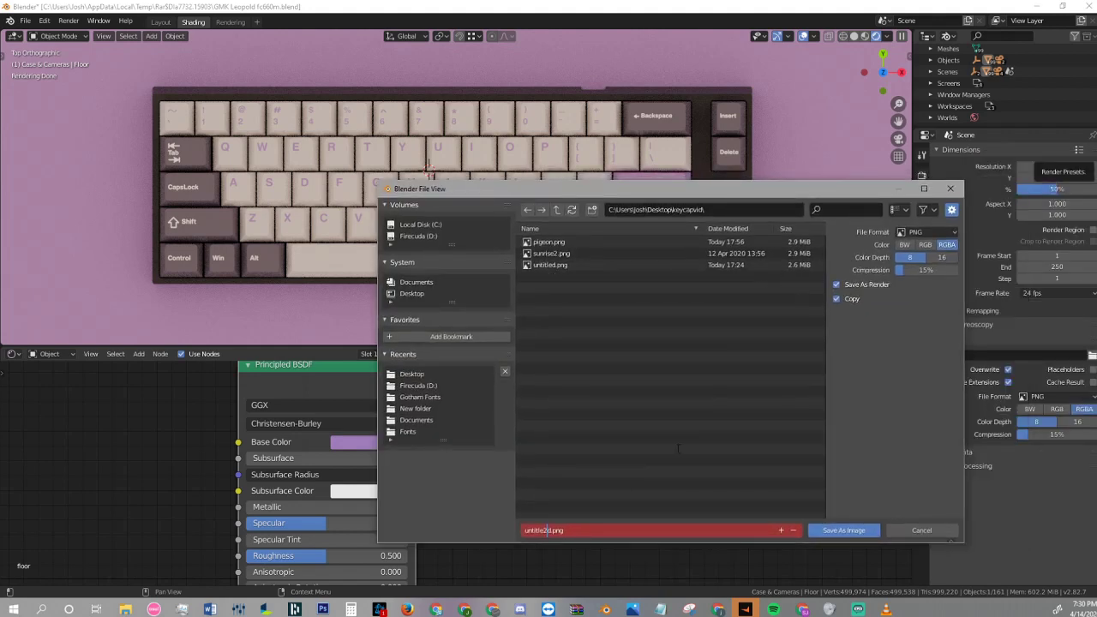
left_click(851, 531)
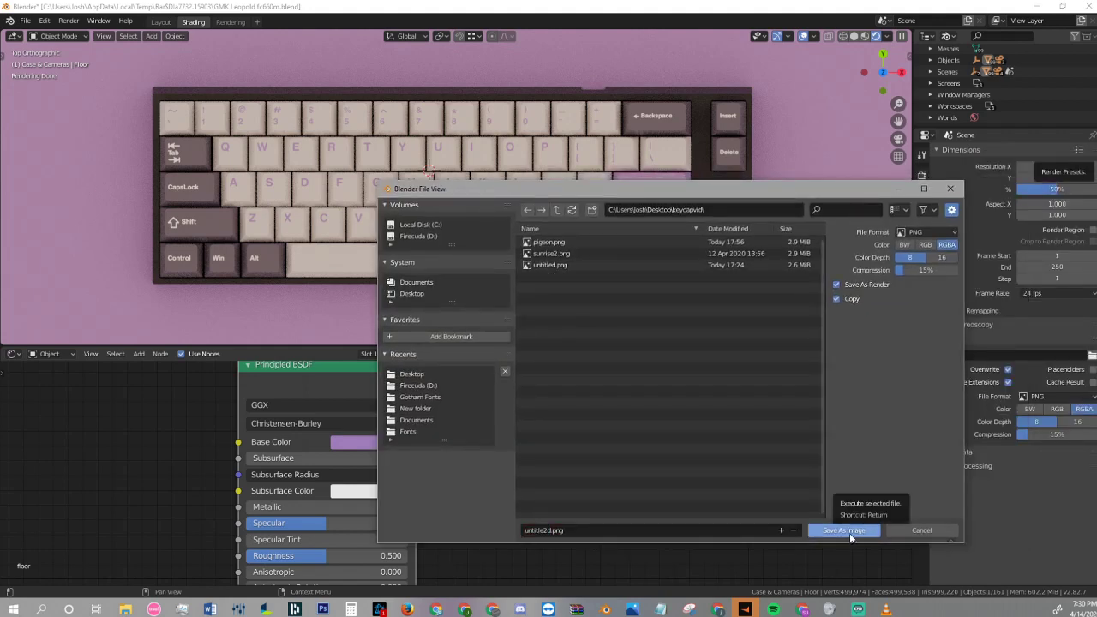
left_click(851, 531)
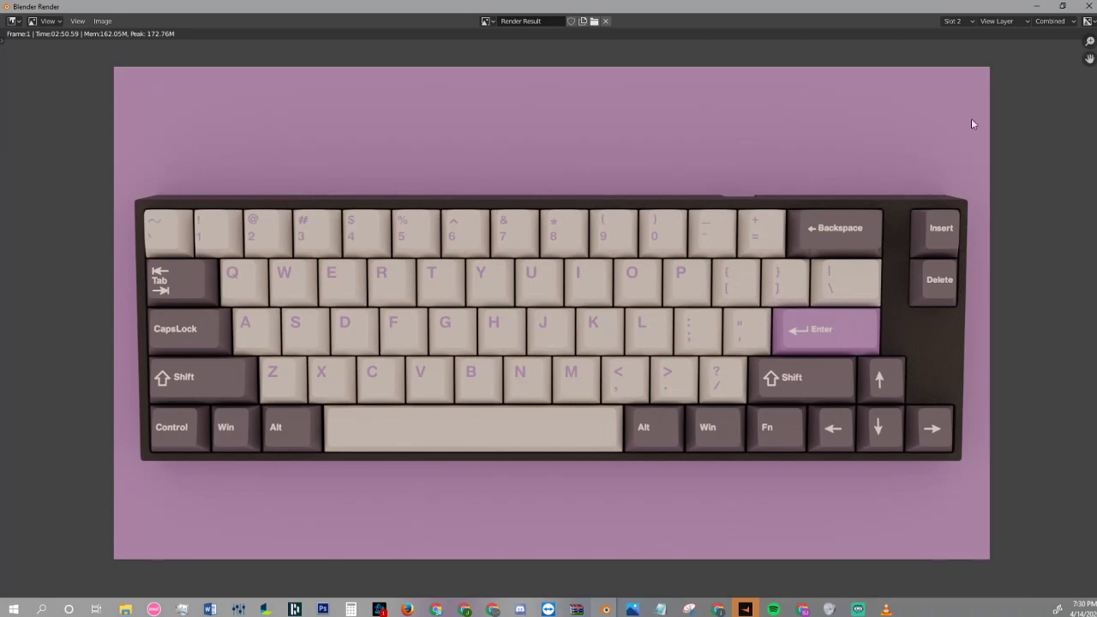
left_click(1085, 6)
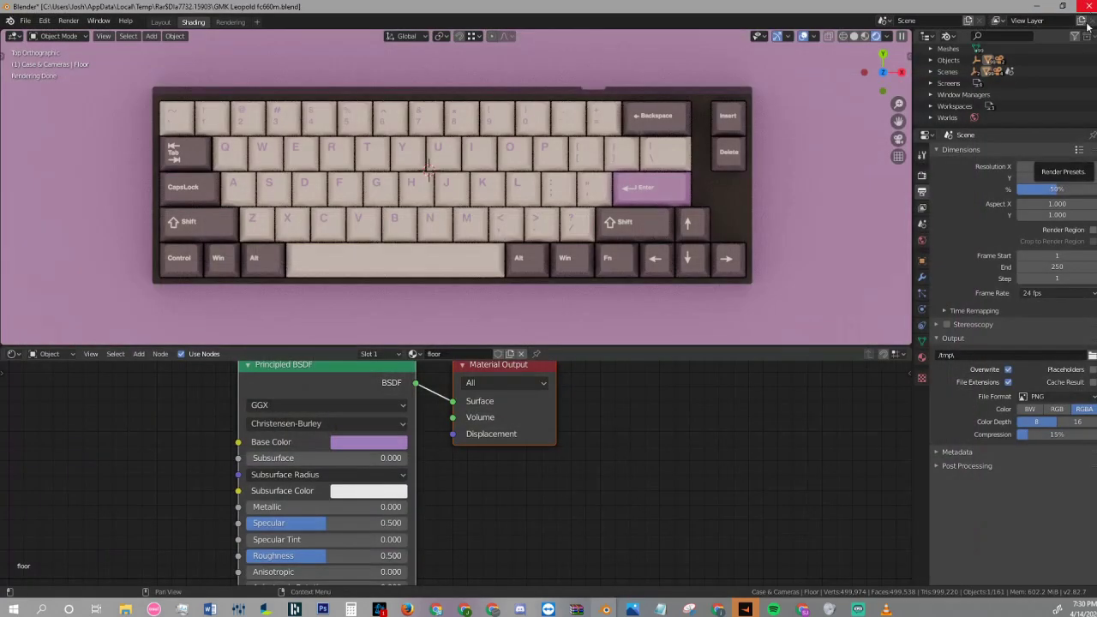
- Make Close up camera the scene's active camera and render the image from it
left_click(922, 210)
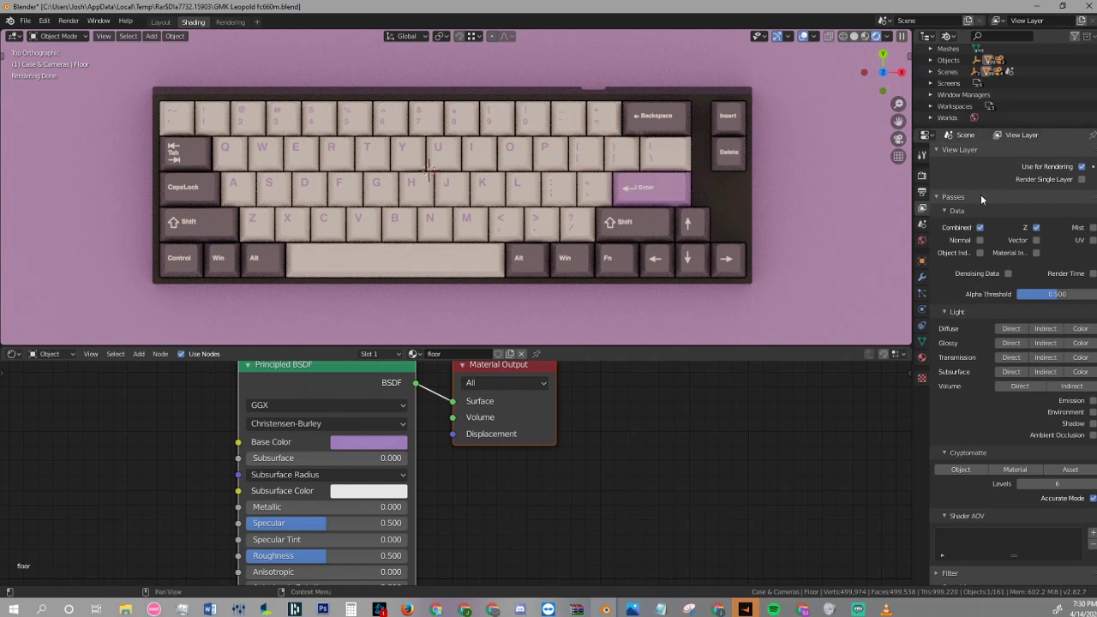
left_click(922, 224)
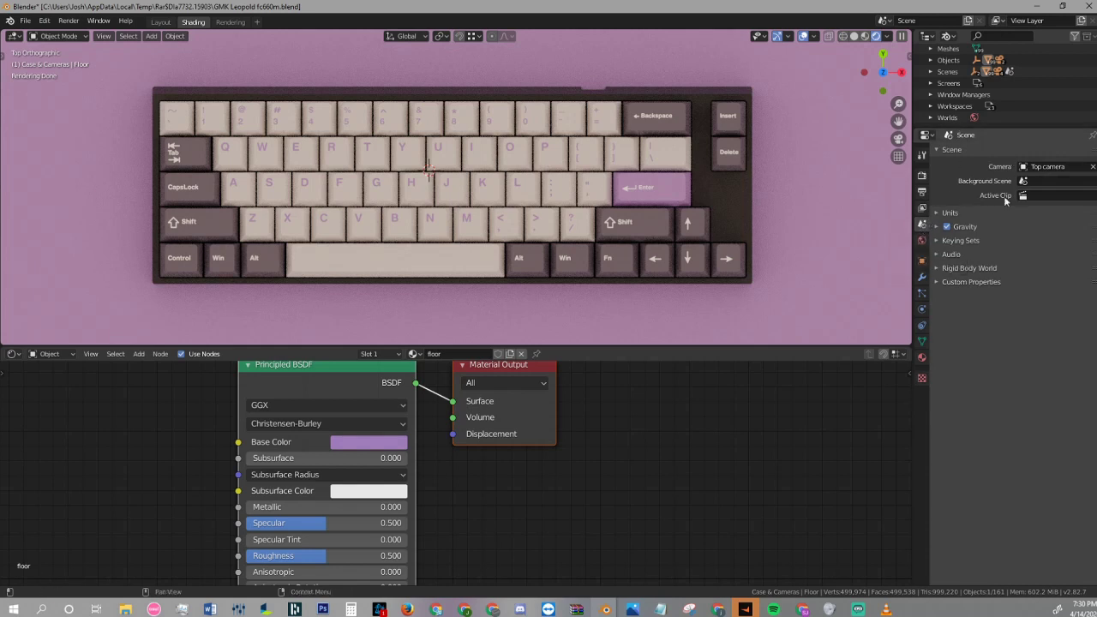
left_click(1053, 167)
left_click(995, 183)
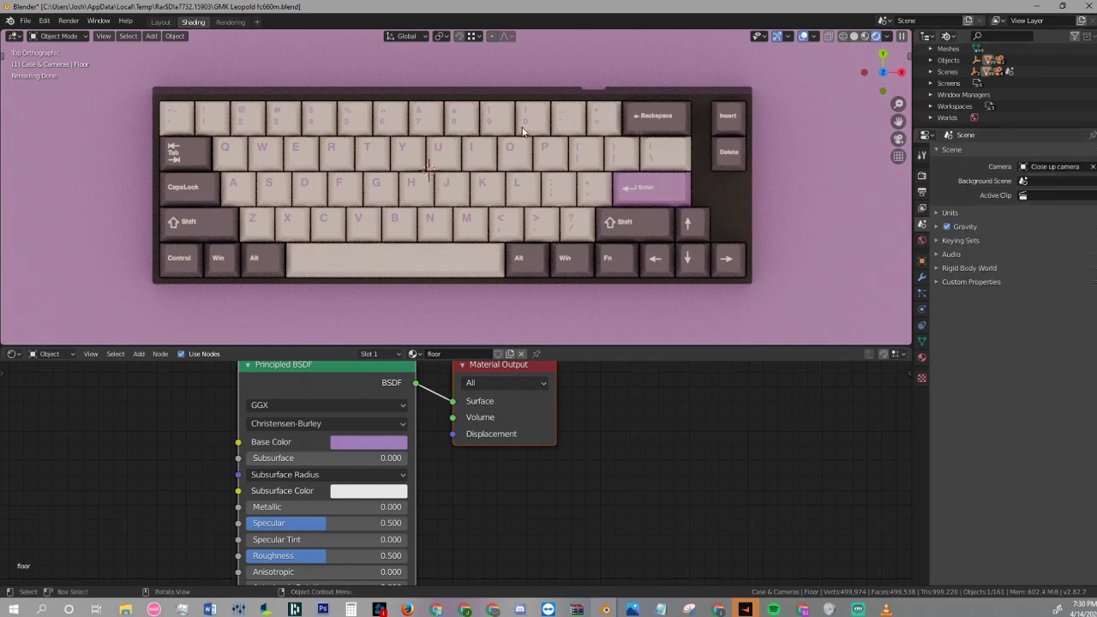
left_click(68, 20)
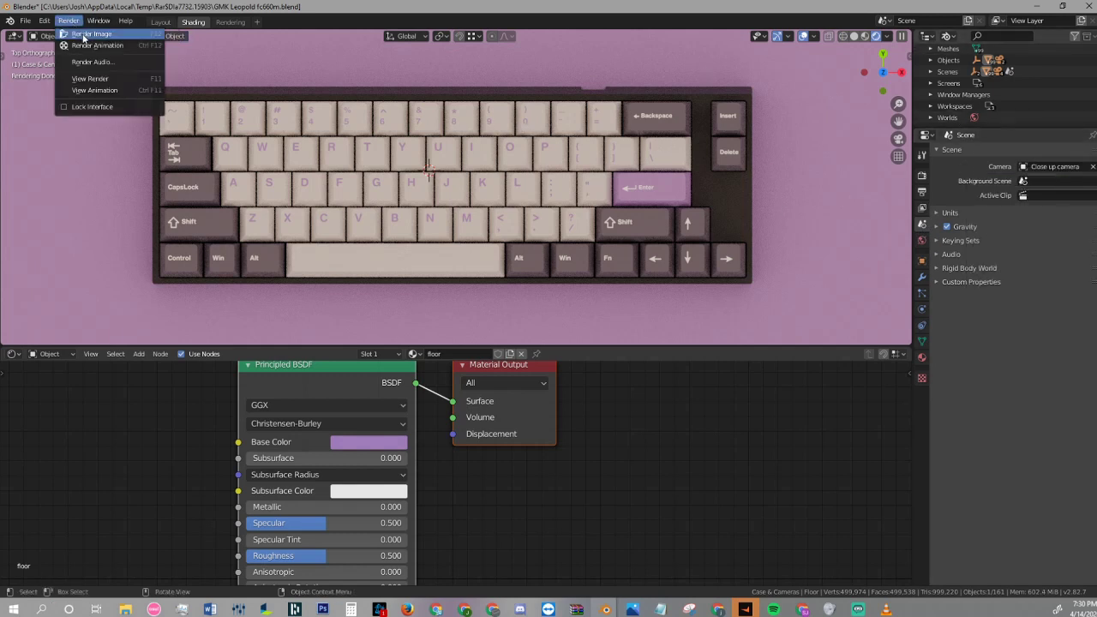
left_click(83, 37)
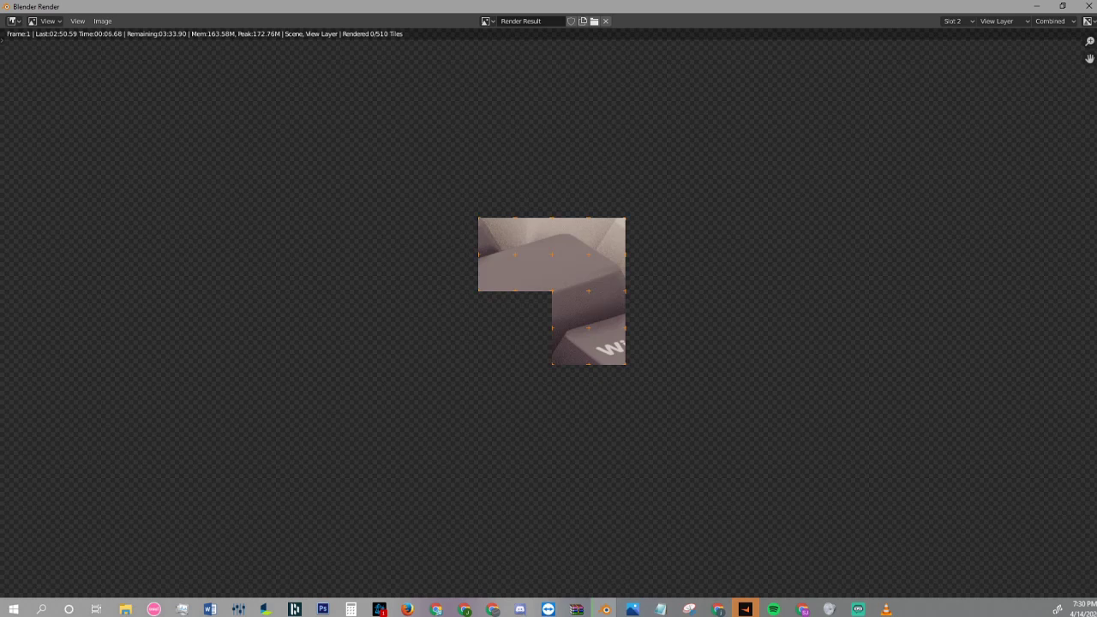
- Switch to the Photos app to view the close-up keyboard render pigeon.png
key("super+d")
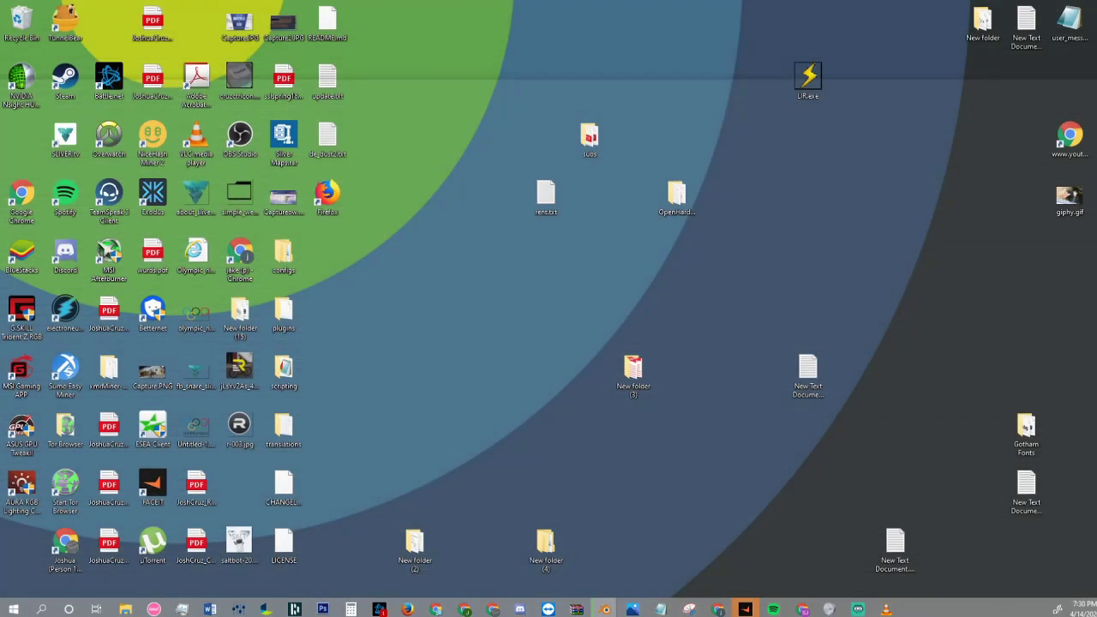
key("super+d")
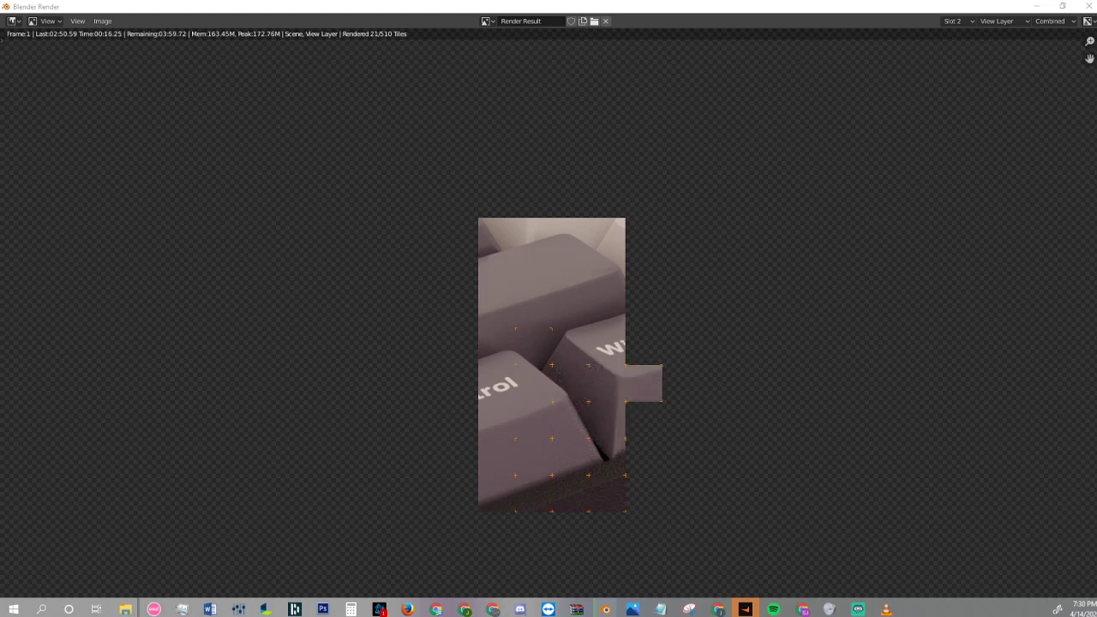
left_click(633, 610)
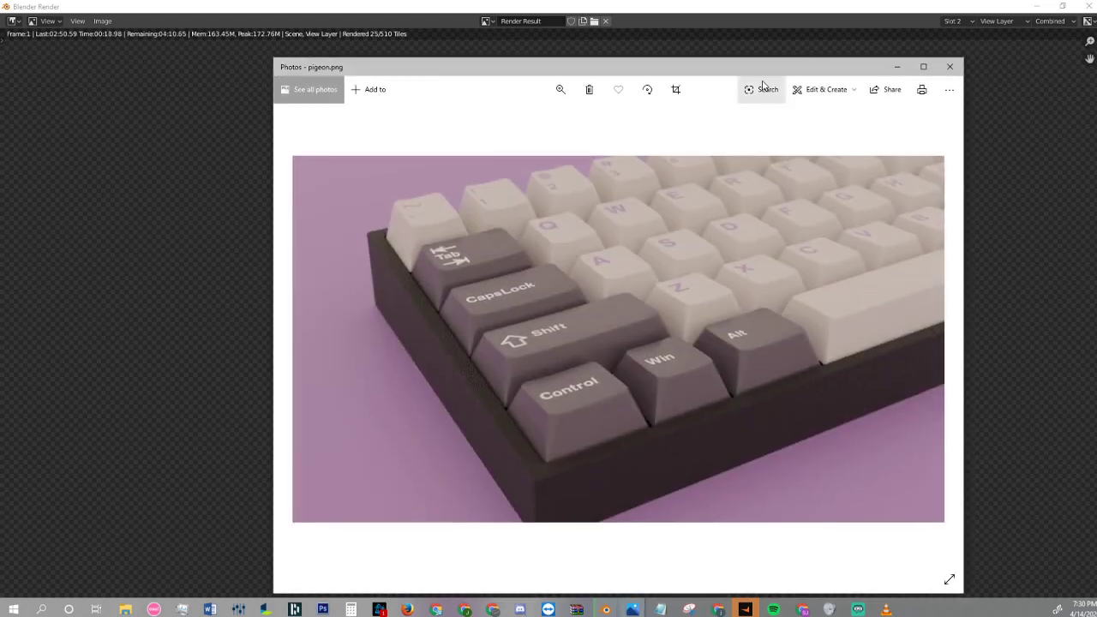
left_click_drag(719, 68, 549, 7)
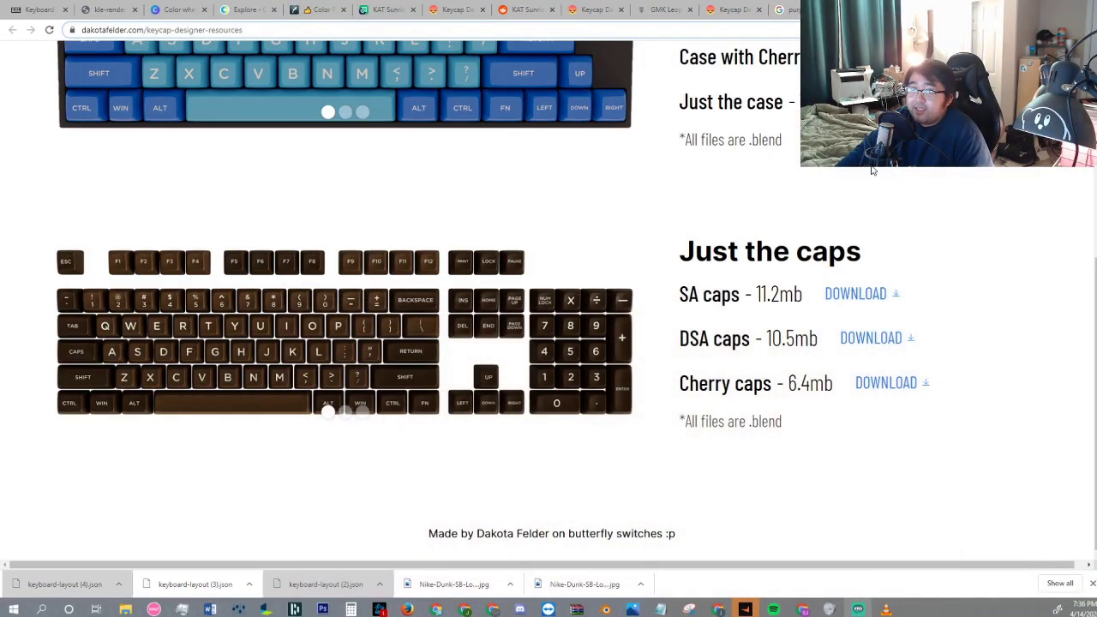
scroll(883, 176, "up", 4)
scroll(906, 171, "down", 3)
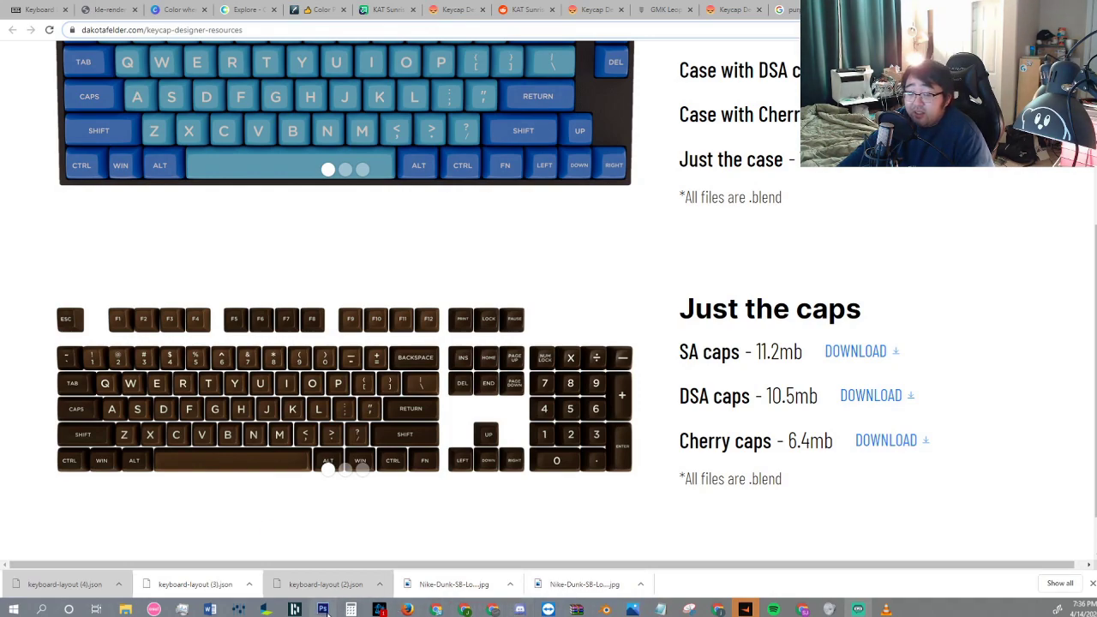
mouse_move(614, 611)
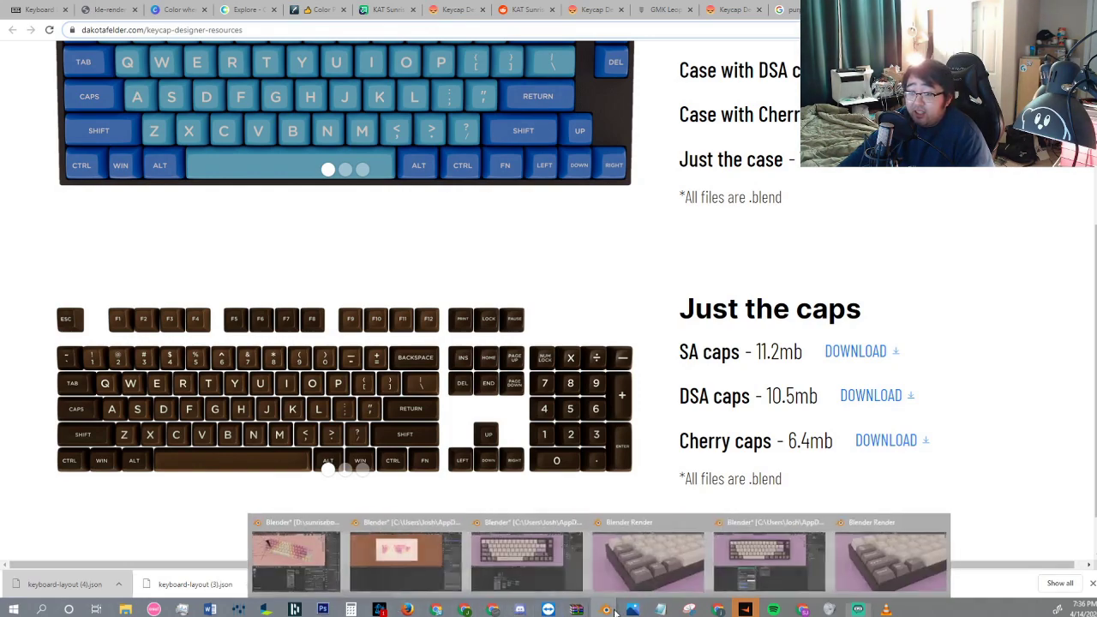